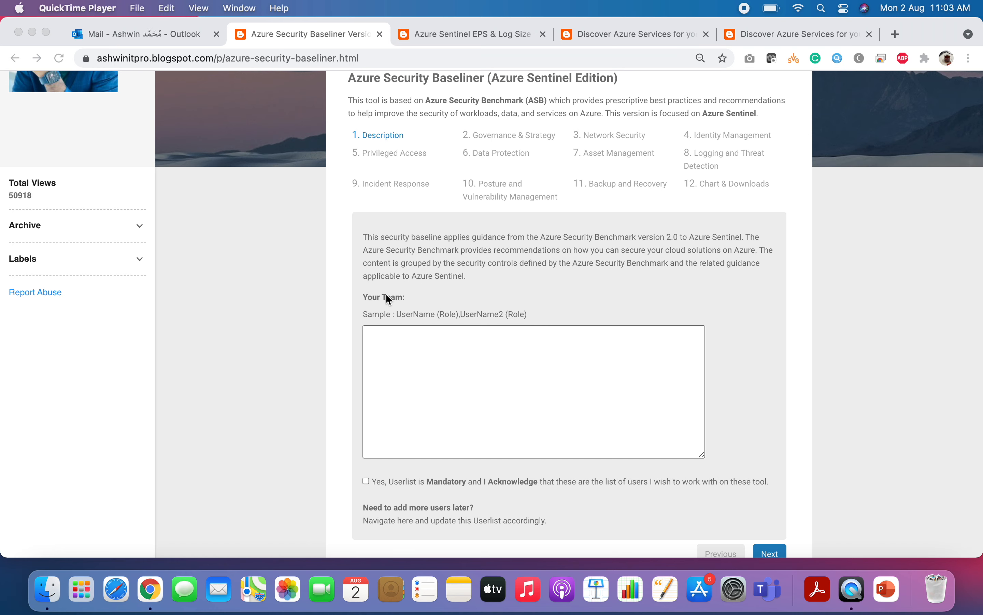
# Copy the full list of team members and roles from the Resources email in Outlook into the baseliner's Your Team field
pyautogui.click(126, 36)
pyautogui.tripleClick(242, 259)
pyautogui.press('super+c')
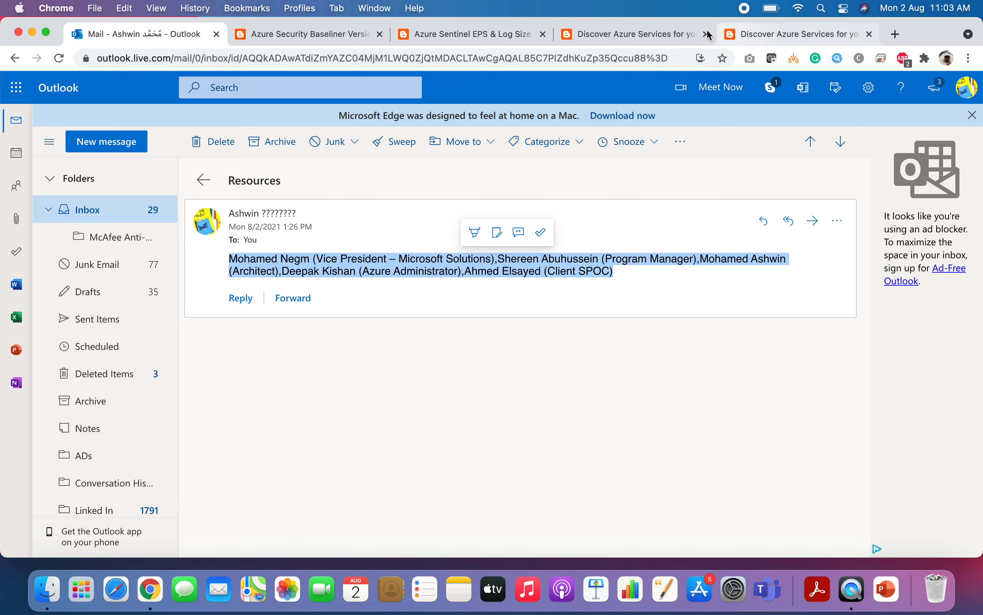
pyautogui.click(298, 35)
pyautogui.click(400, 351)
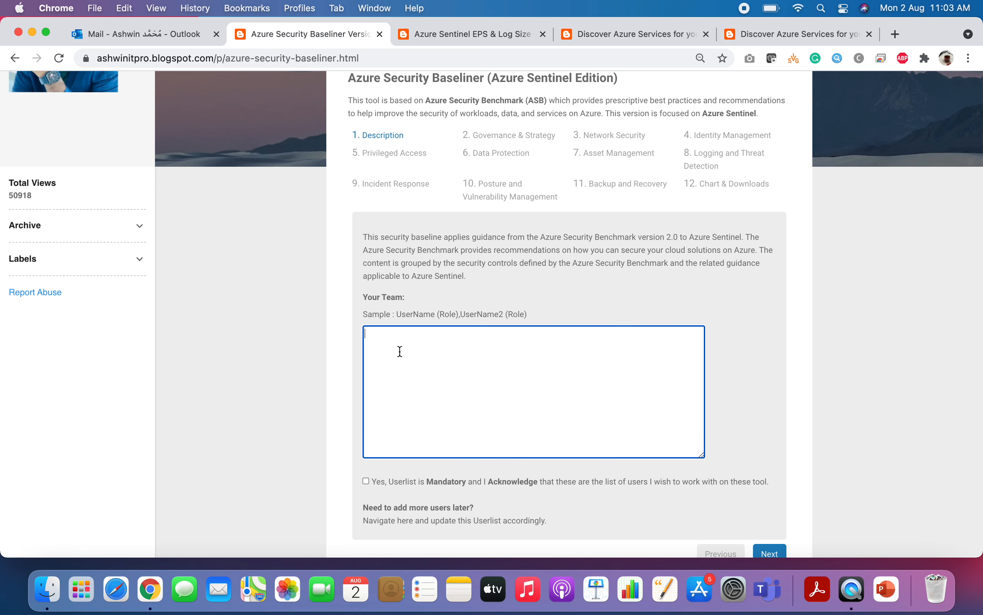
pyautogui.press('super+v')
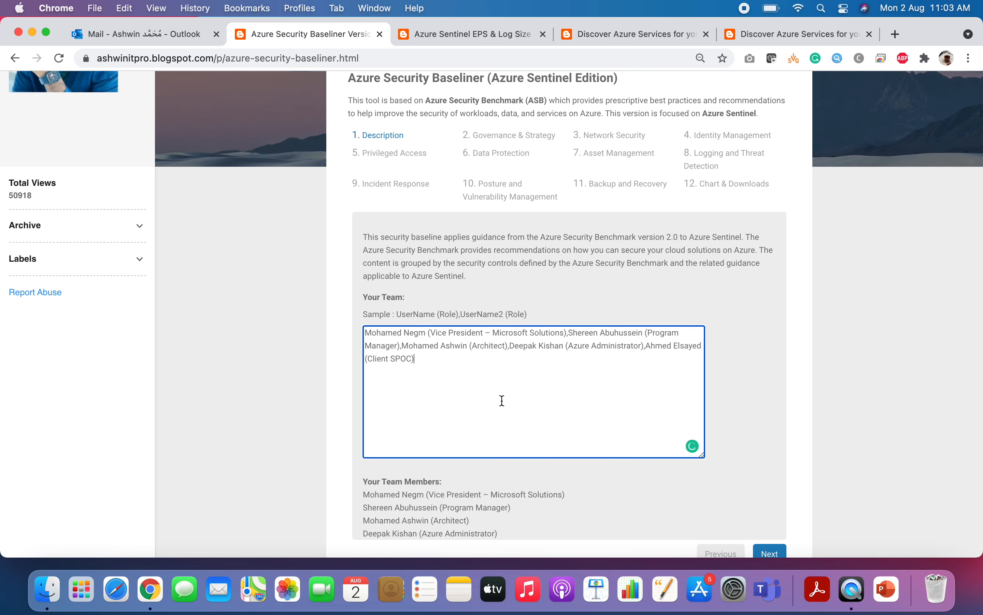
# Try adding an extra member "test" to the end of the team list, and remove that entry again
pyautogui.scroll(-1, 549, 403)
pyautogui.write(',t')
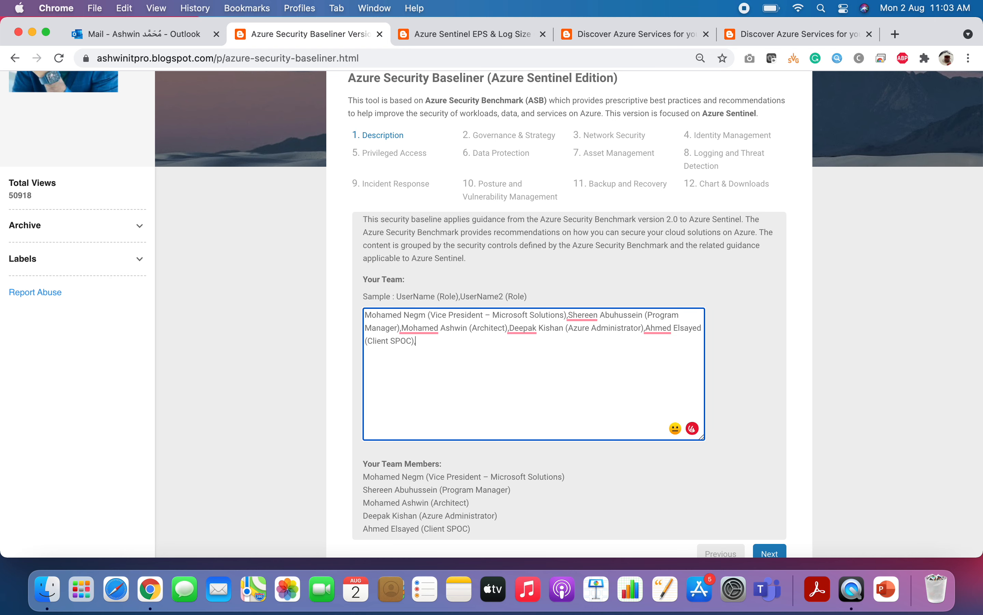
pyautogui.write('est')
pyautogui.scroll(-3, 569, 510)
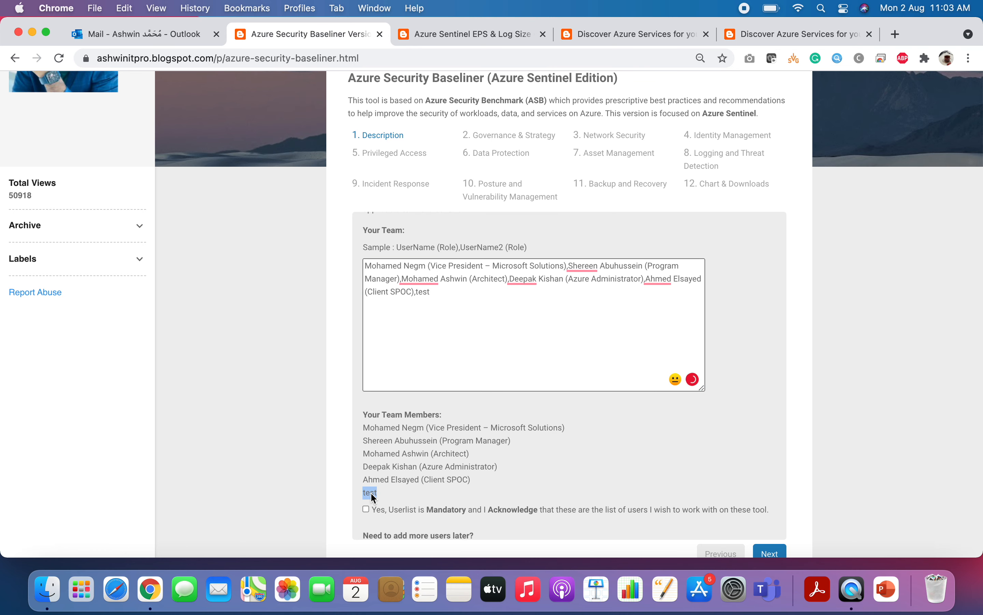
pyautogui.press('BackSpace')
pyautogui.press('BackSpace')
pyautogui.press('BackSpace')
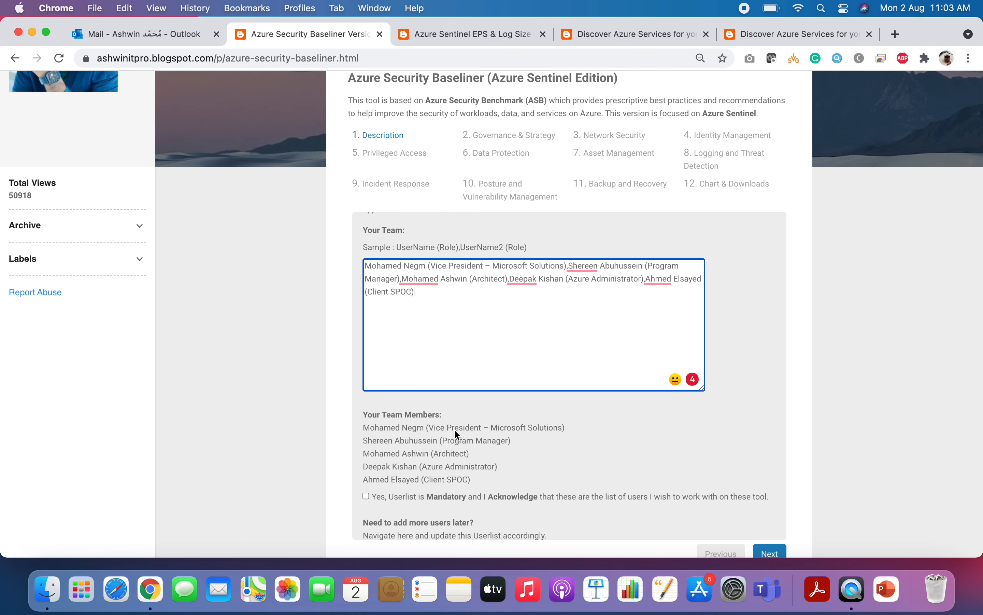
# Acknowledge the mandatory user list and proceed to the Governance & Strategy section
pyautogui.scroll(-1, 455, 429)
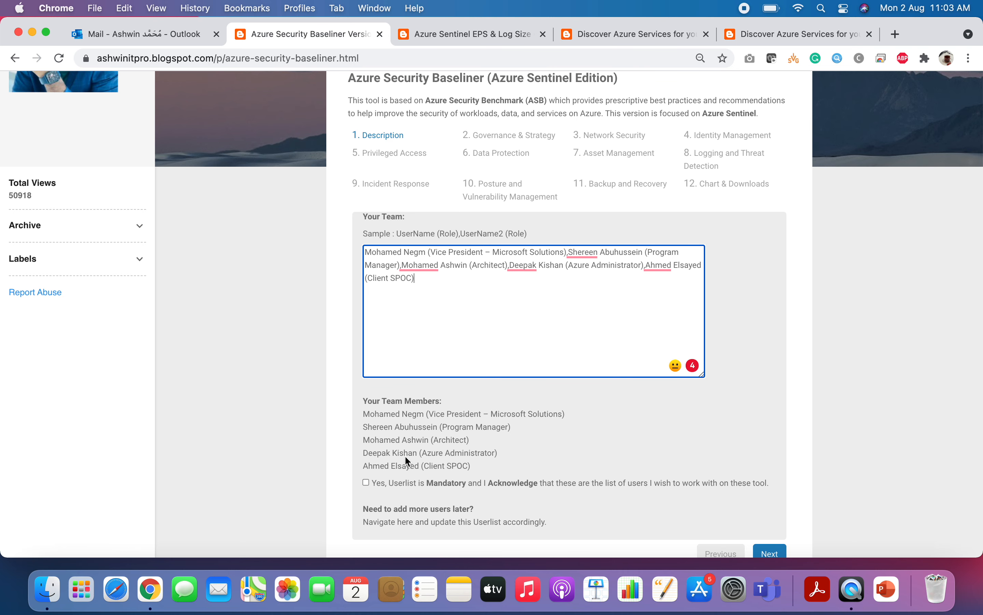
pyautogui.click(366, 483)
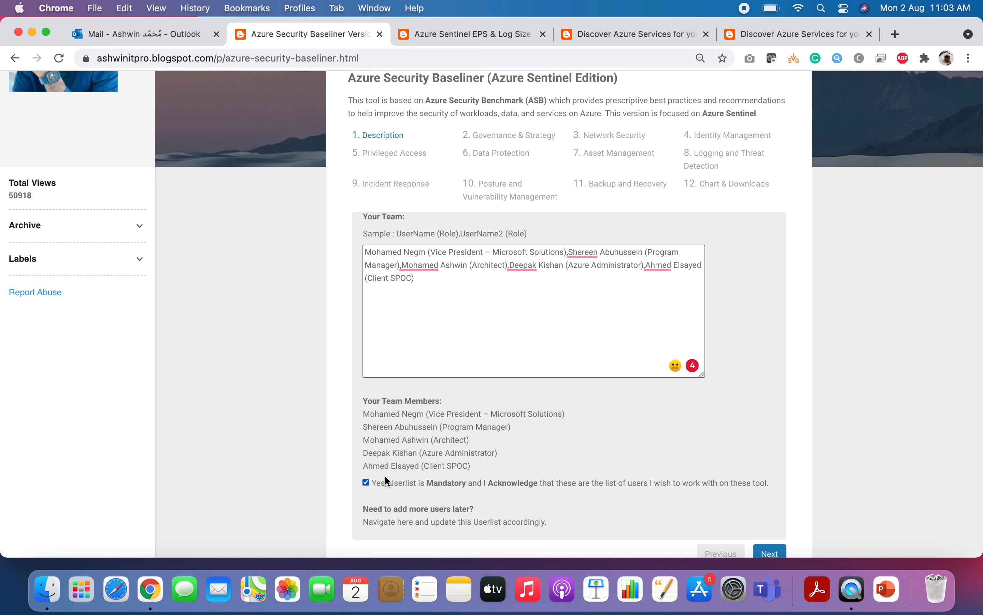
pyautogui.click(767, 550)
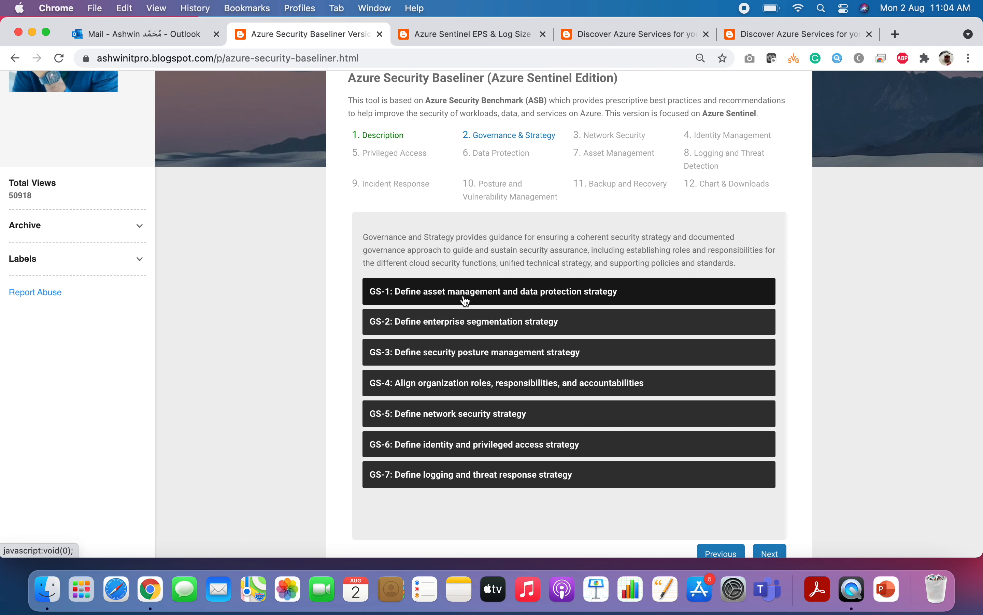
# Review the description, control IDs and question fields of GS-1 and GS-2, collapsing each control after viewing
pyautogui.click(442, 293)
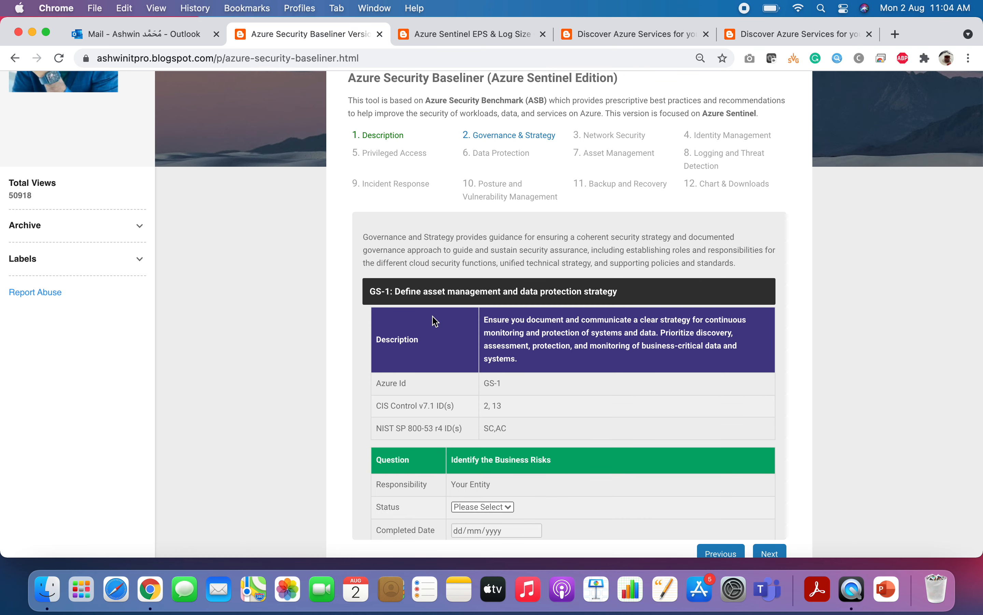
pyautogui.scroll(-3, 489, 320)
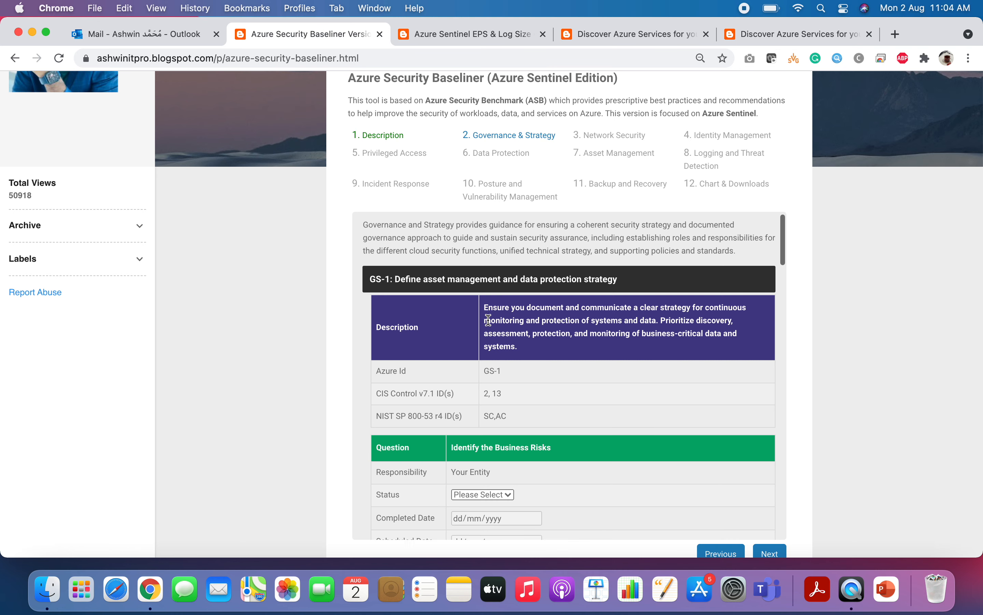
pyautogui.scroll(-1, 489, 320)
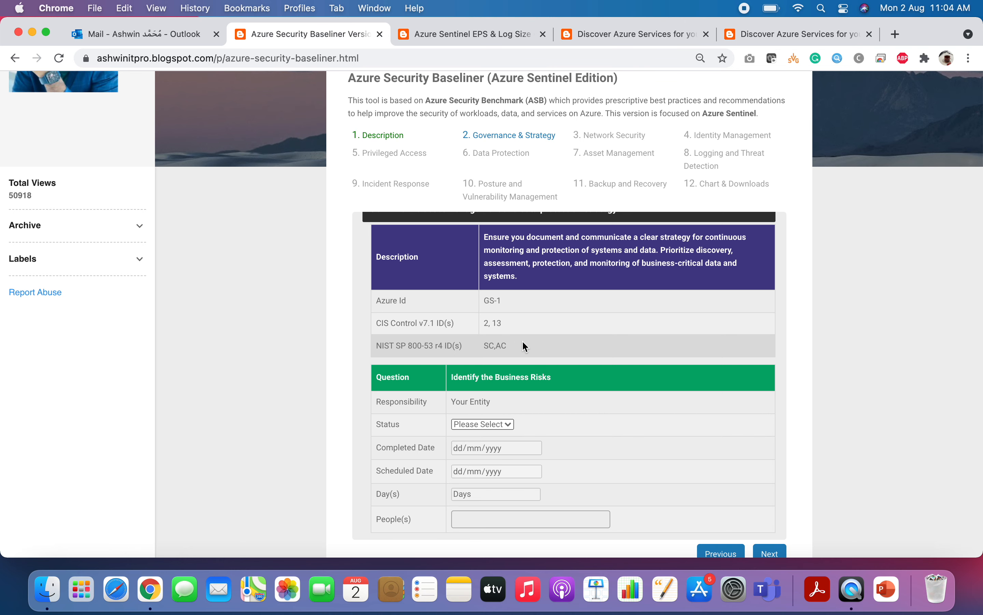
pyautogui.scroll(2, 526, 347)
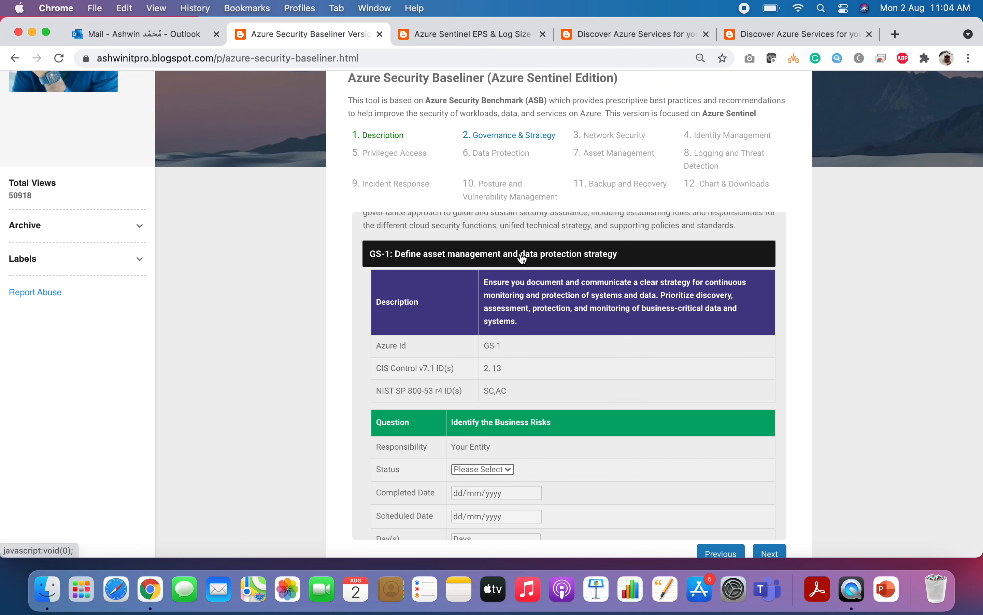
pyautogui.click(523, 256)
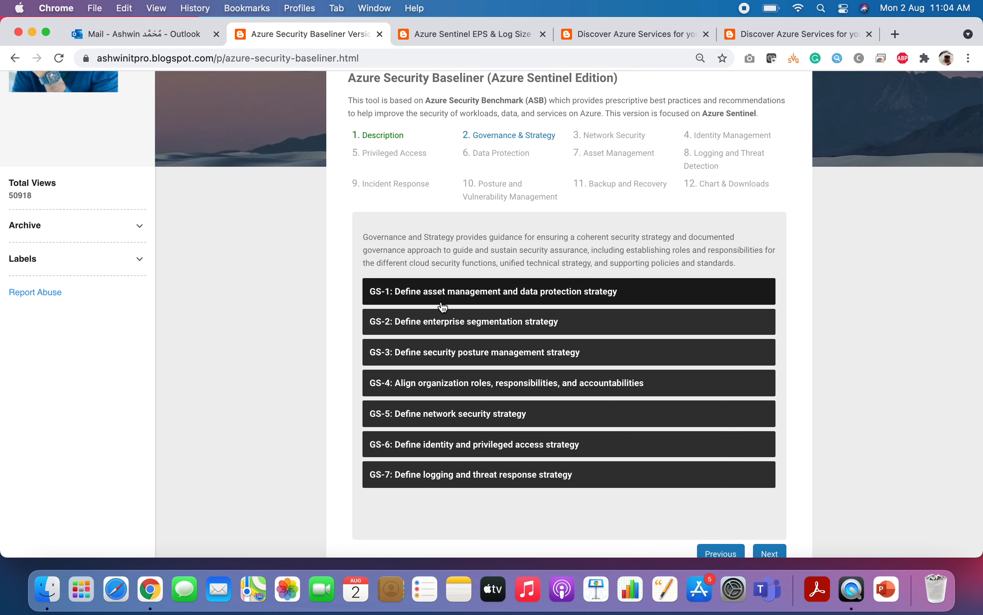
pyautogui.click(436, 323)
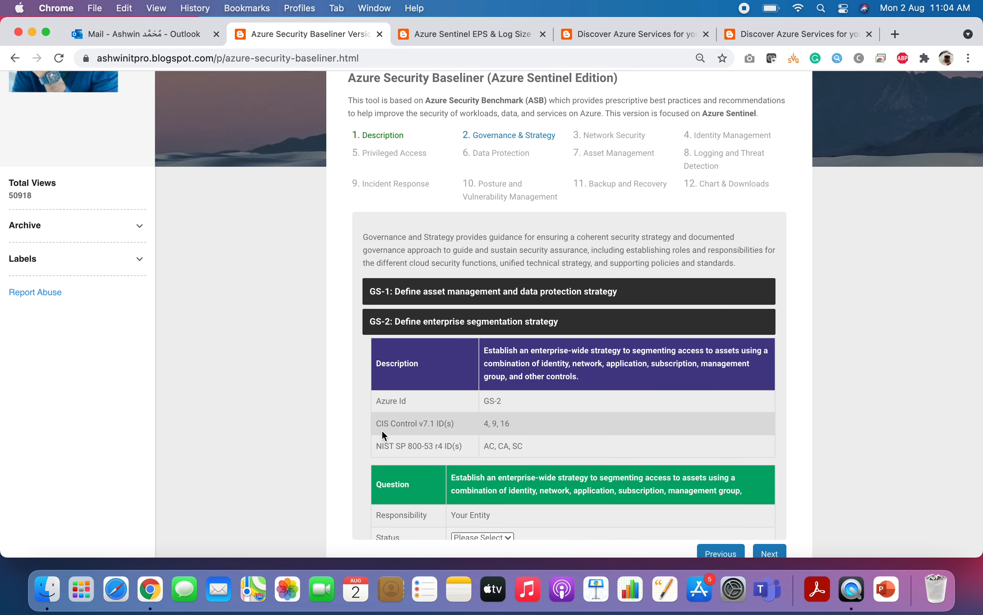
pyautogui.click(432, 327)
# In GS-1, set the "Identify the Business Risks" question's status to Completed with a completed date of 01/08/2021
pyautogui.click(457, 292)
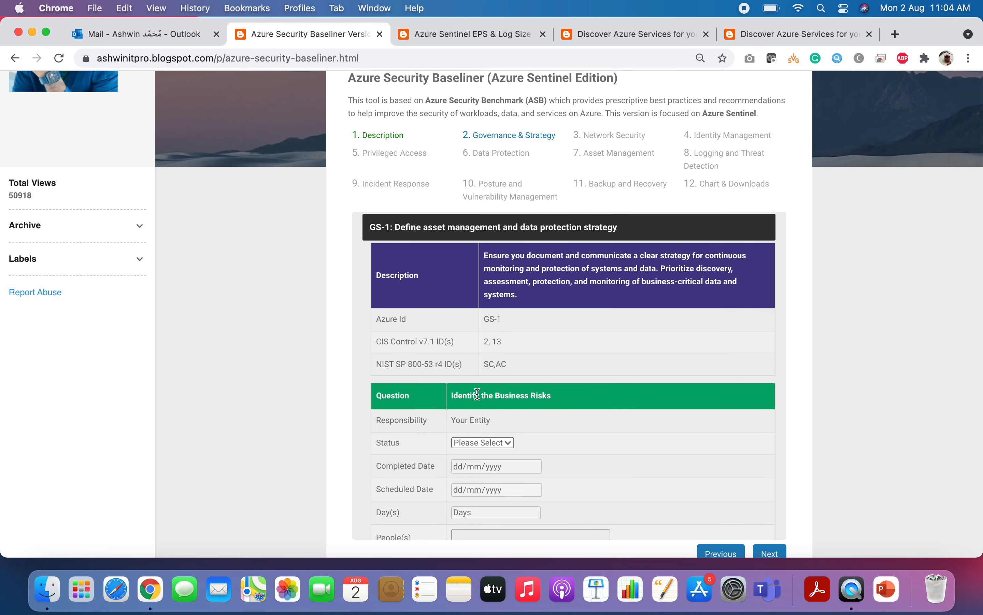
pyautogui.scroll(-2, 478, 395)
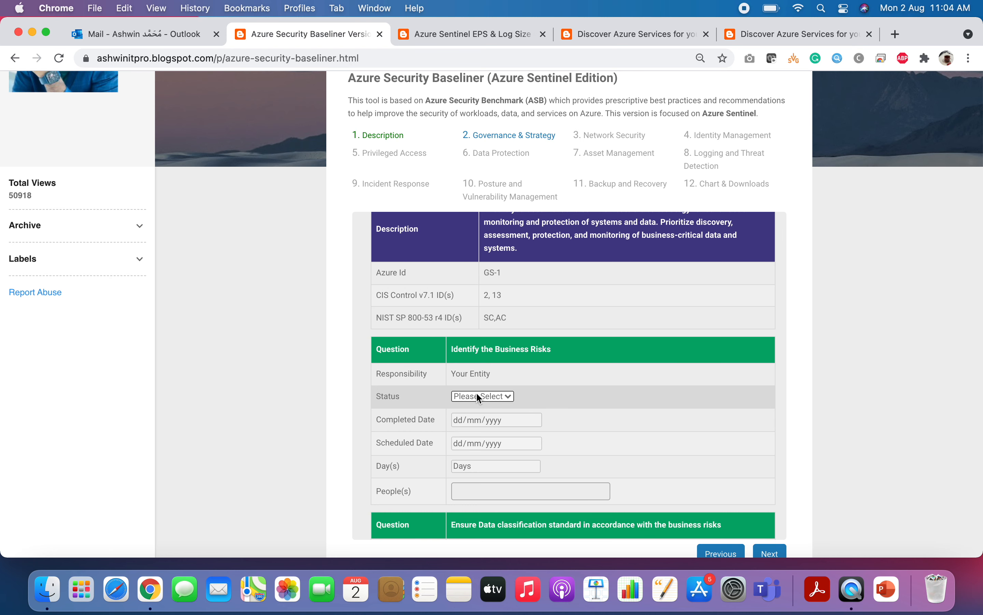
pyautogui.click(477, 395)
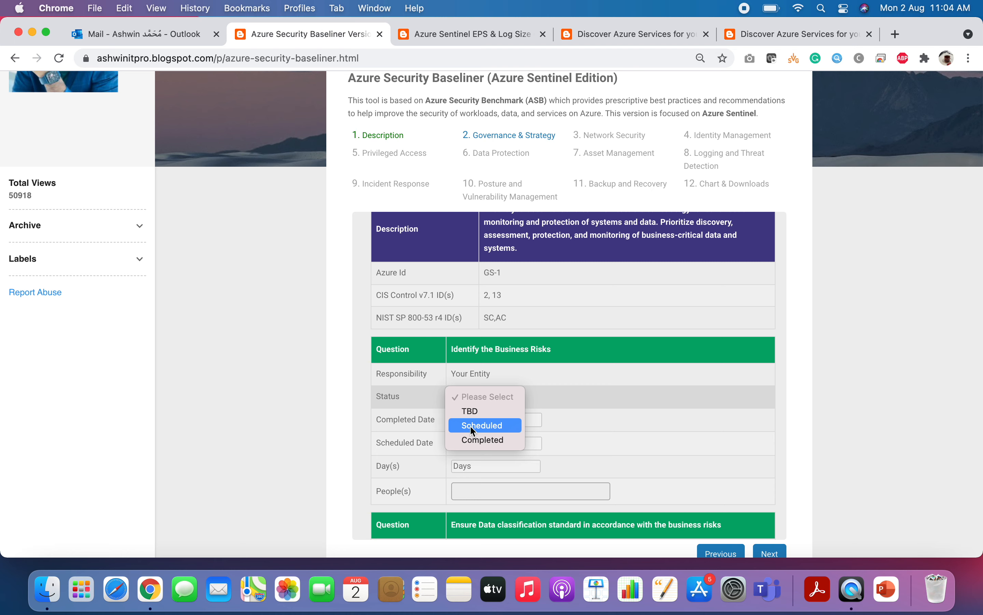
pyautogui.click(478, 440)
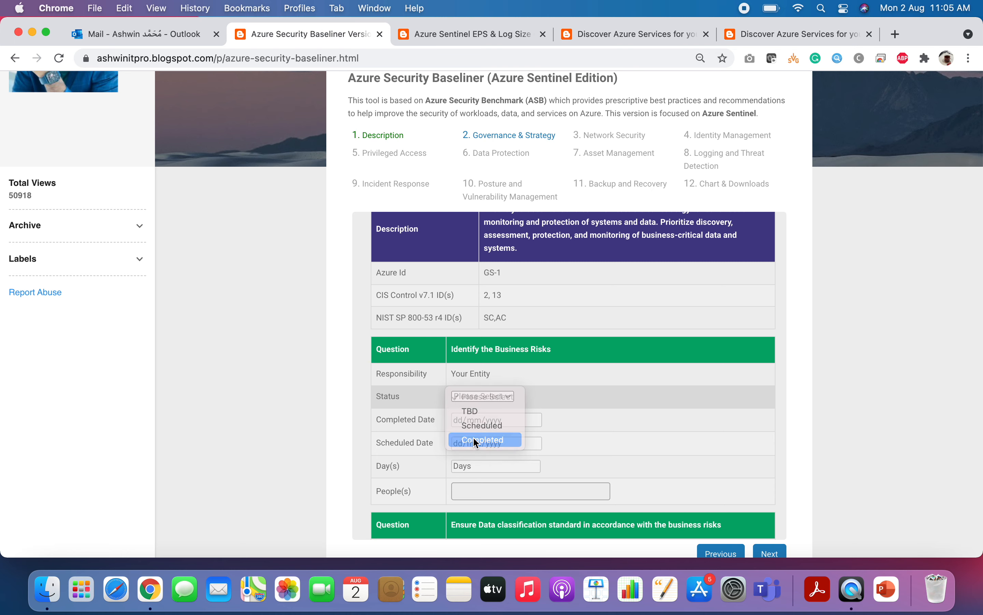
pyautogui.click(536, 420)
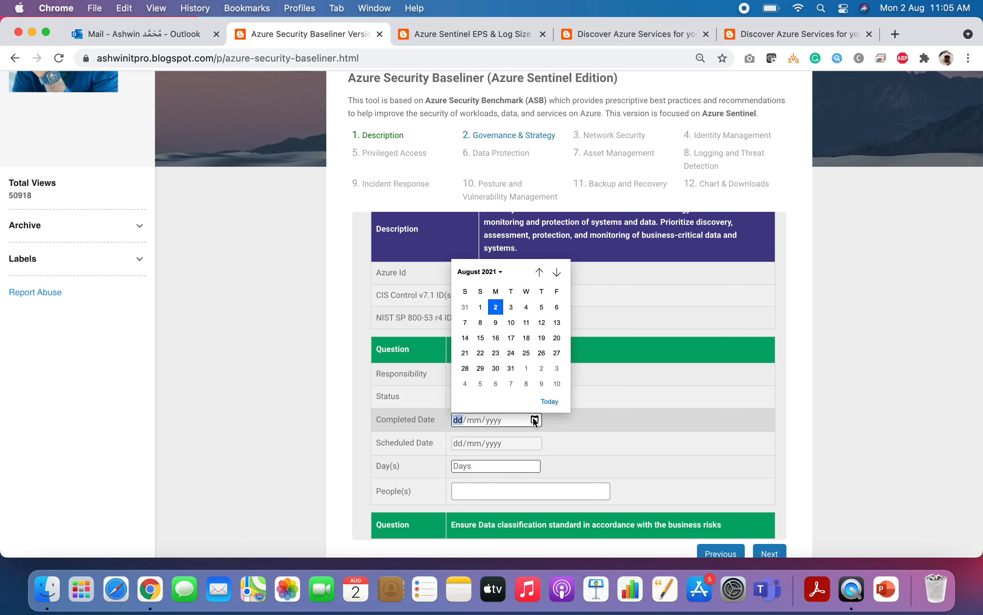
pyautogui.click(481, 308)
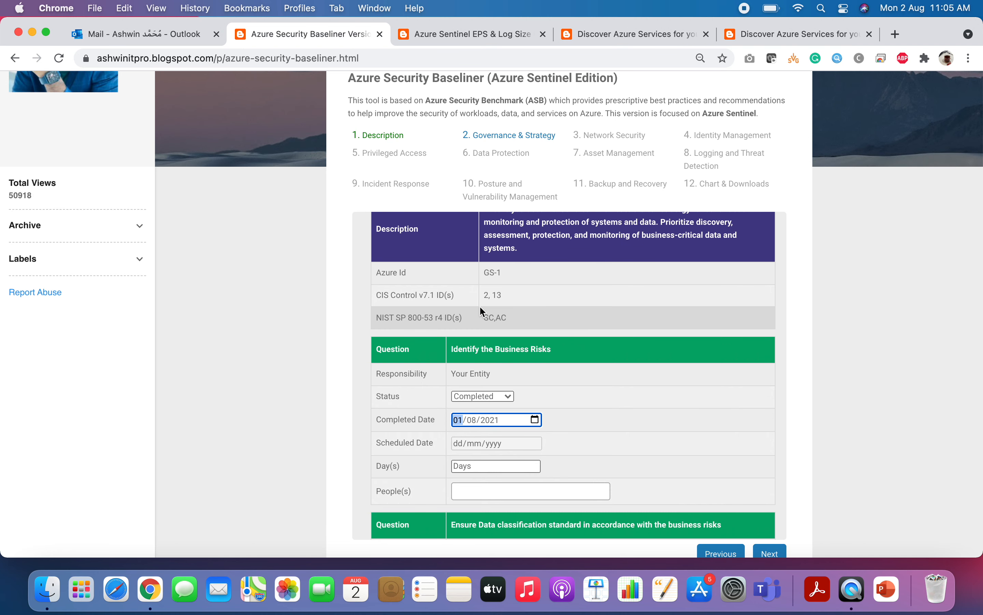
# Set the number of days for the "Identify the Business Risks" question to 15
pyautogui.click(460, 465)
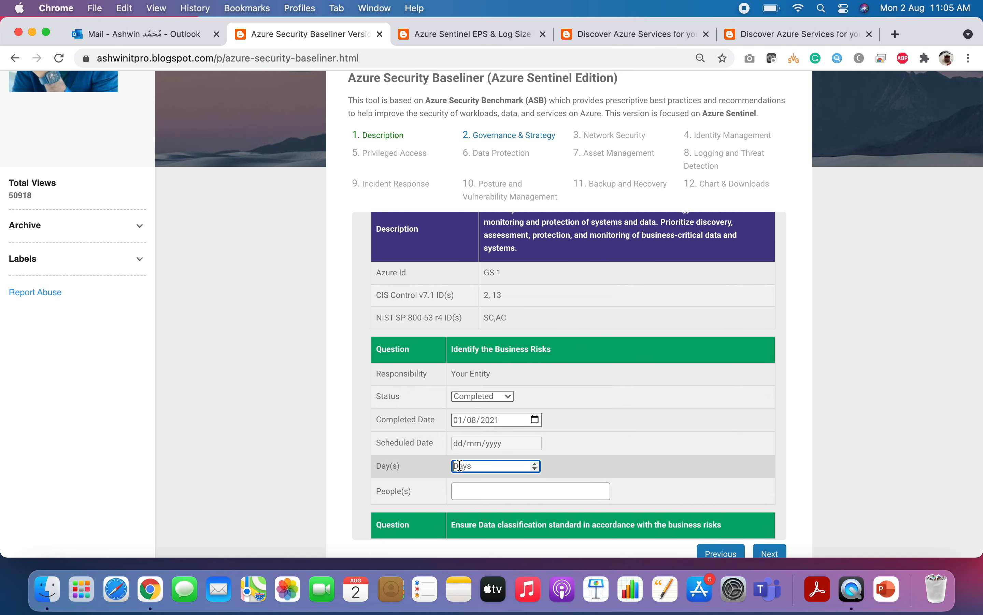
pyautogui.write('5')
pyautogui.press('BackSpace')
pyautogui.write('15')
# Assign the Vice President, Program Manager, Client SPOC and Architect as the people for the "Identify the Business Risks" question
pyautogui.click(495, 488)
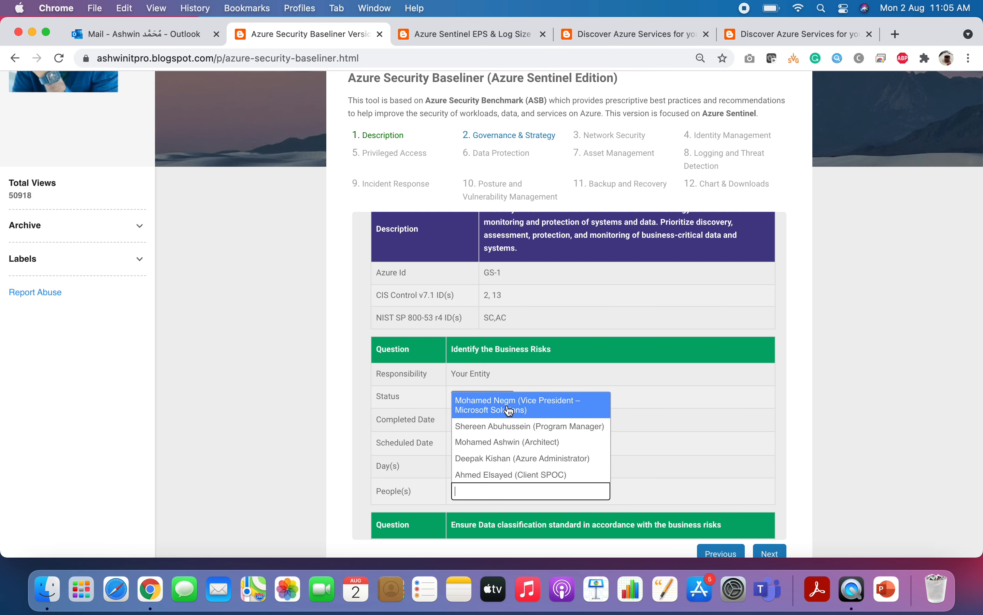
pyautogui.click(504, 407)
pyautogui.click(494, 507)
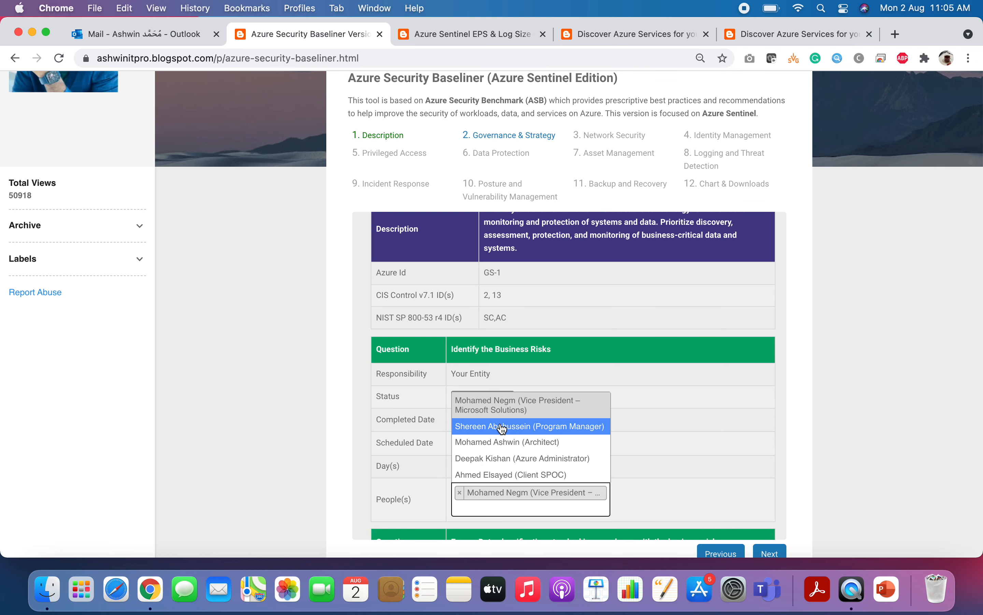
pyautogui.click(503, 427)
pyautogui.click(494, 500)
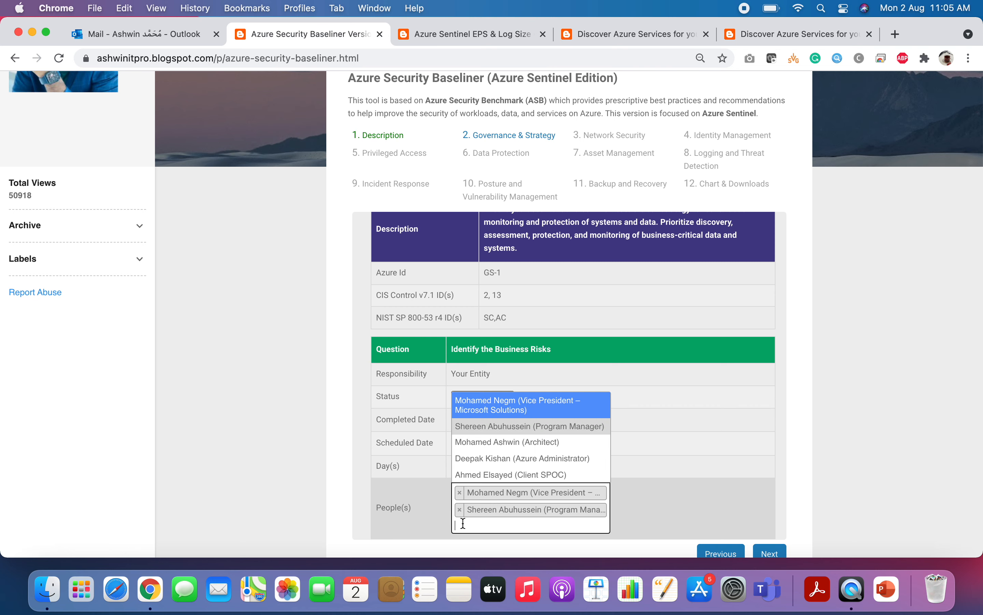
pyautogui.click(489, 475)
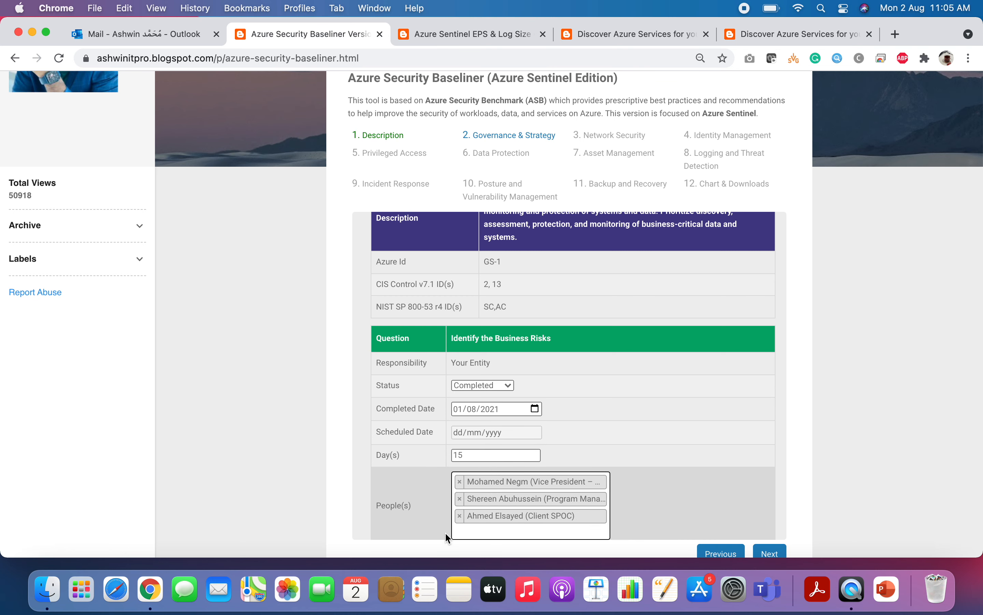
pyautogui.click(461, 525)
pyautogui.click(498, 429)
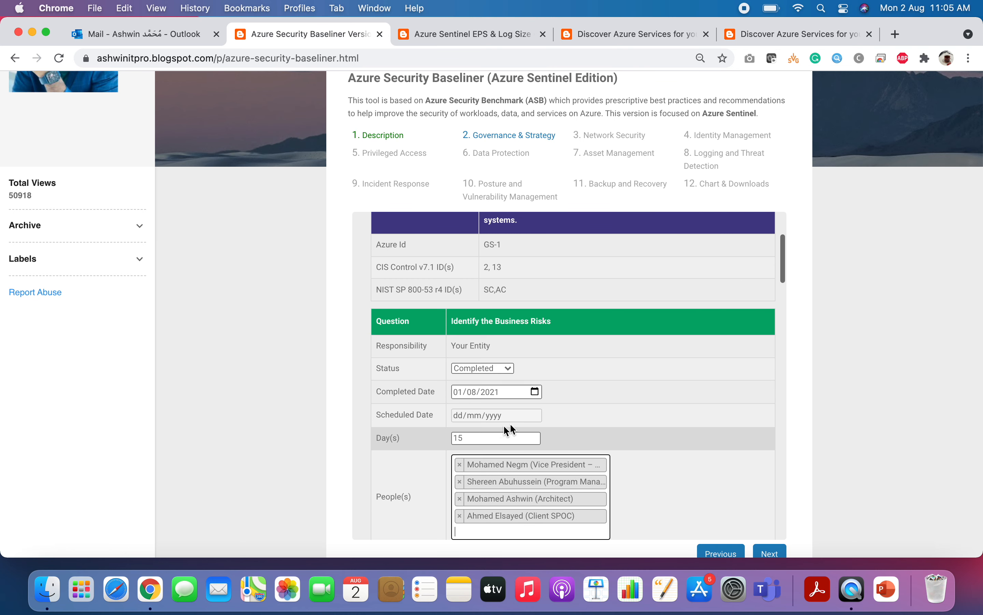
# Set the status of the question "Ensure Data classification standard in accordance with the business risks" to Scheduled
pyautogui.scroll(-3, 752, 442)
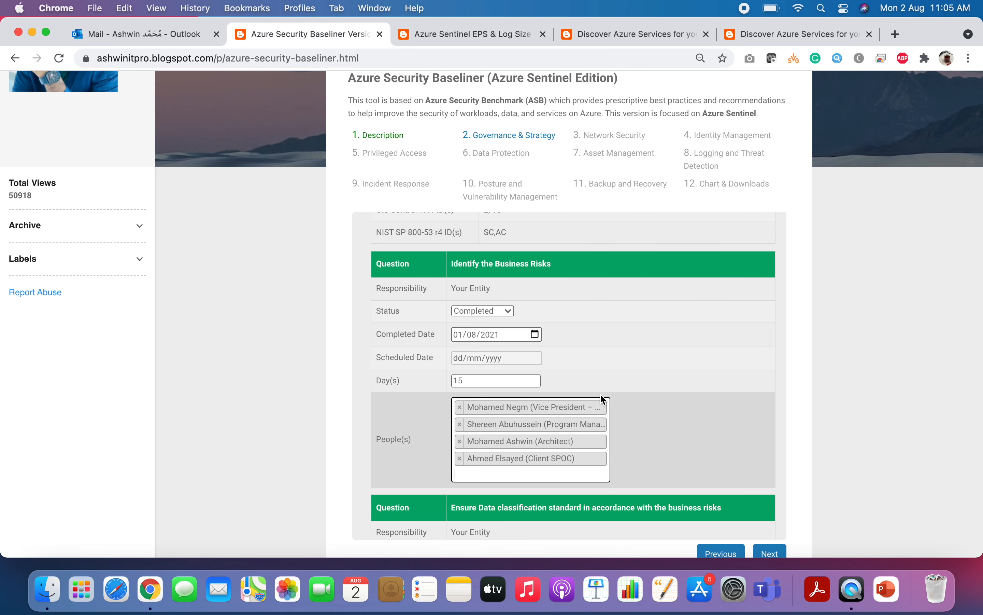
pyautogui.scroll(-5, 504, 426)
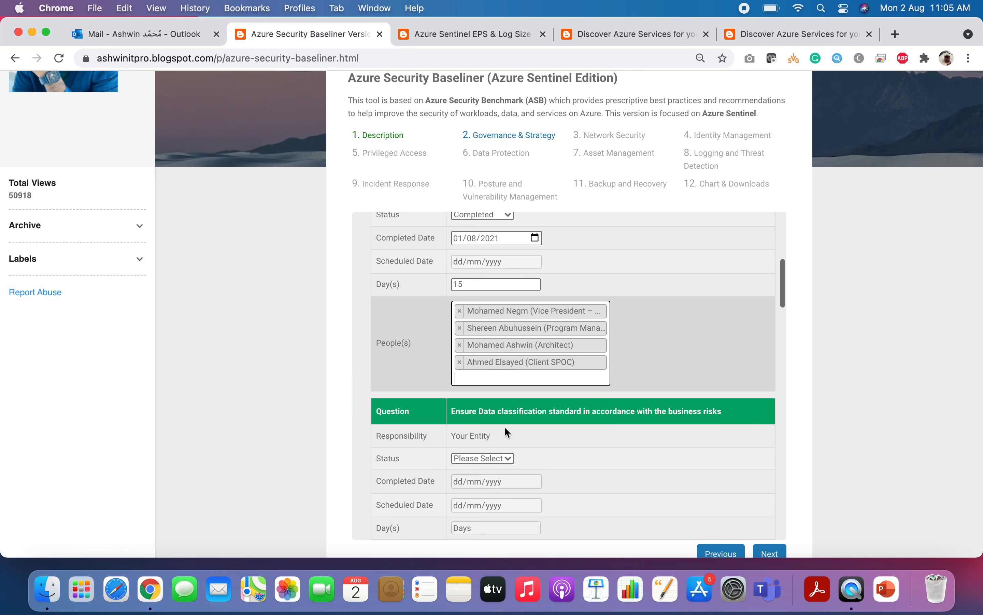
pyautogui.scroll(-5, 505, 426)
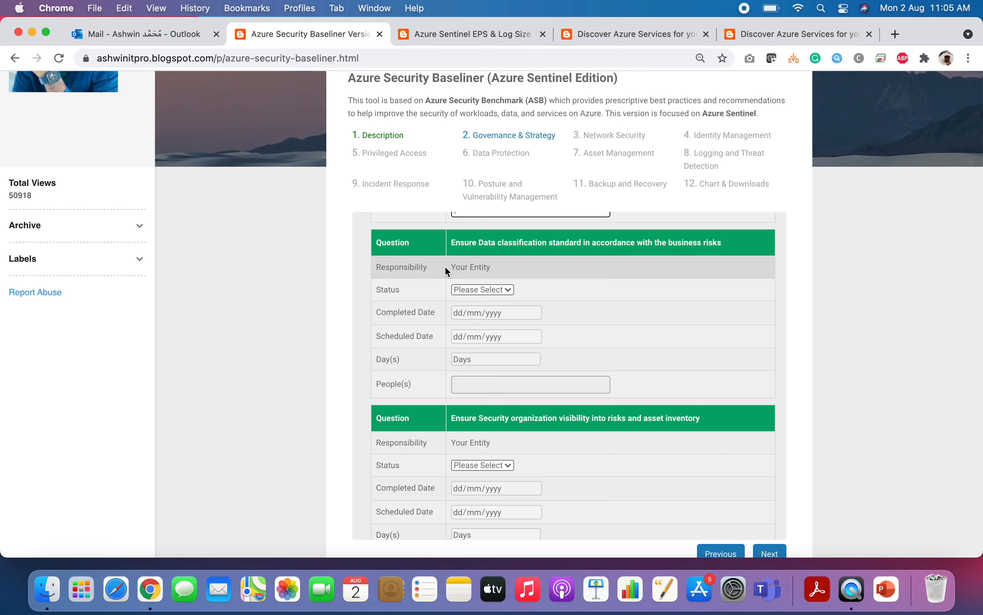
pyautogui.doubleClick(386, 265)
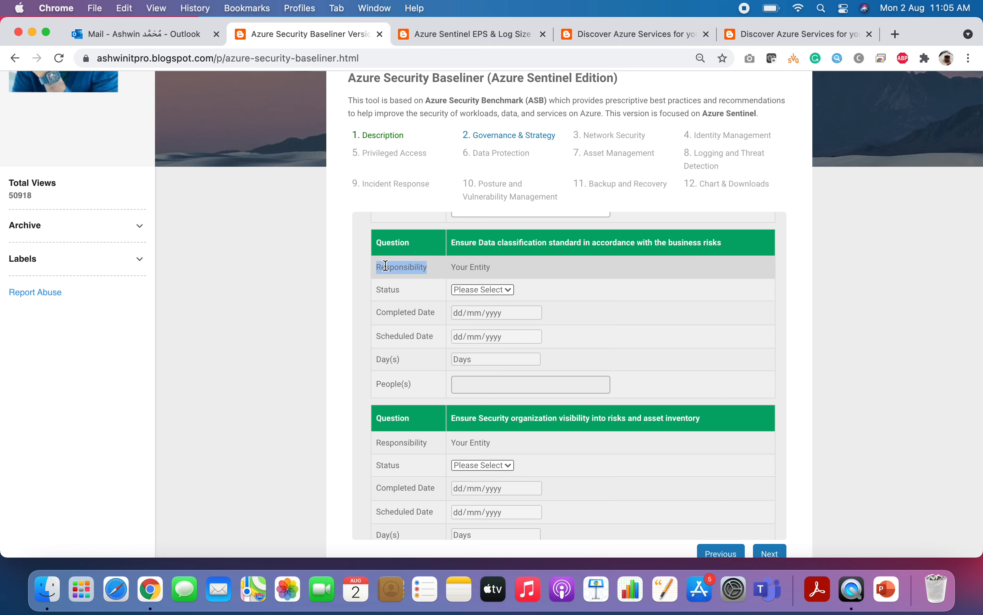
pyautogui.tripleClick(462, 267)
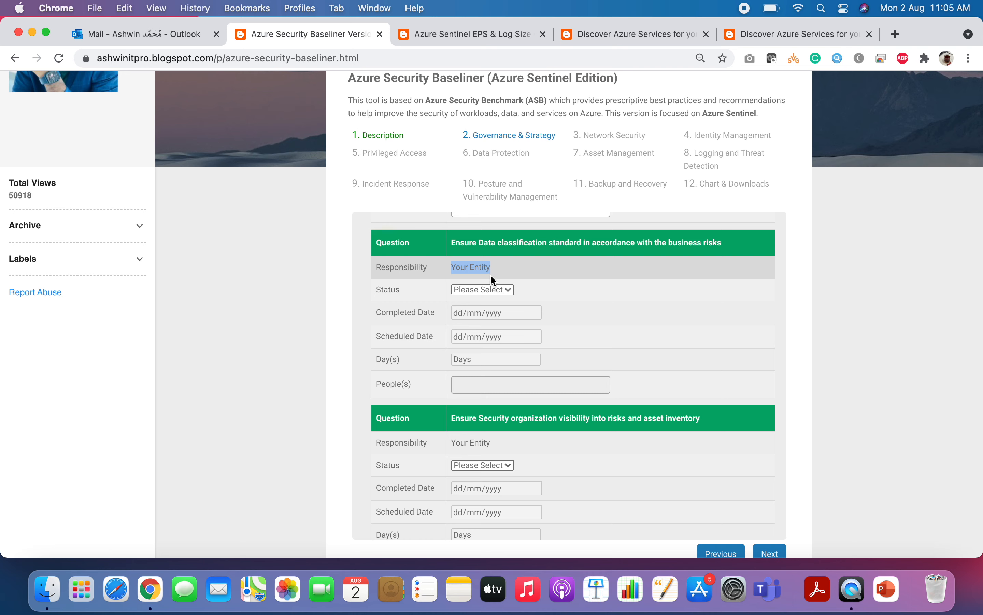
pyautogui.click(499, 269)
pyautogui.scroll(1, 499, 270)
pyautogui.scroll(-2, 499, 270)
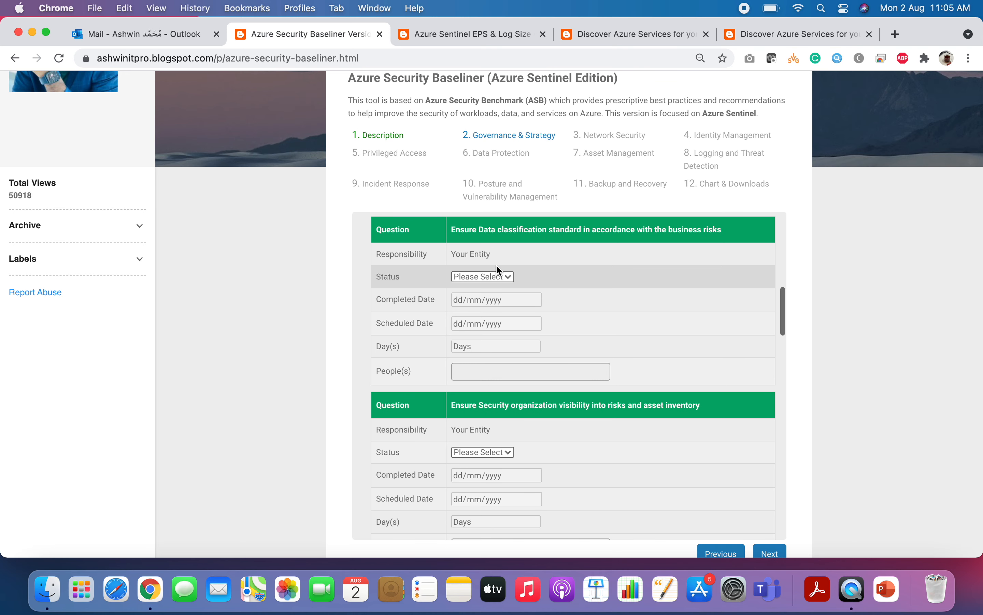
pyautogui.click(486, 278)
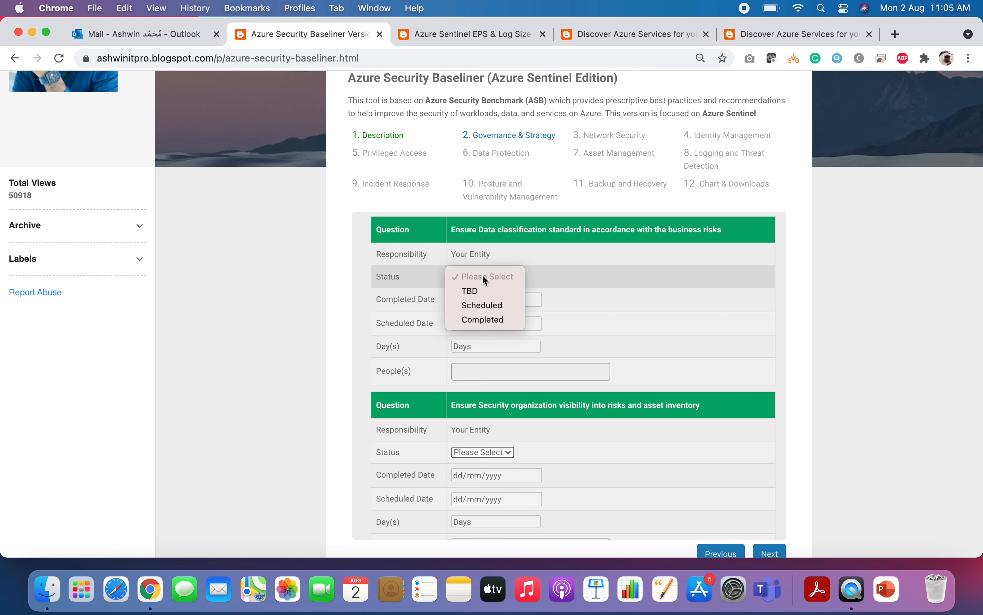
pyautogui.click(480, 305)
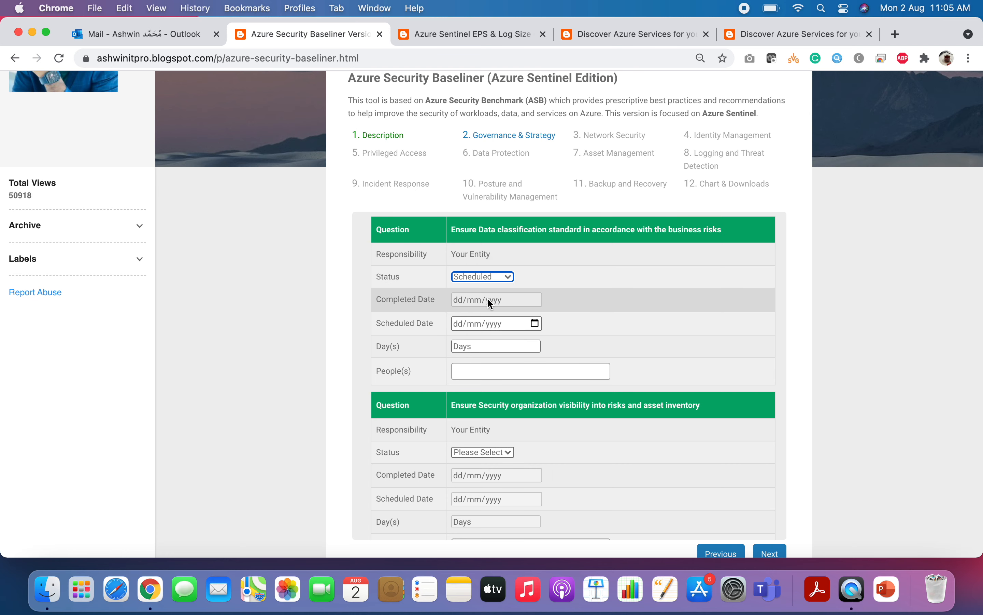
# Complete the scheduled data classification question with scheduled date 05/08/2021, 5 days, and the Architect and Azure Administrator as people
pyautogui.click(535, 323)
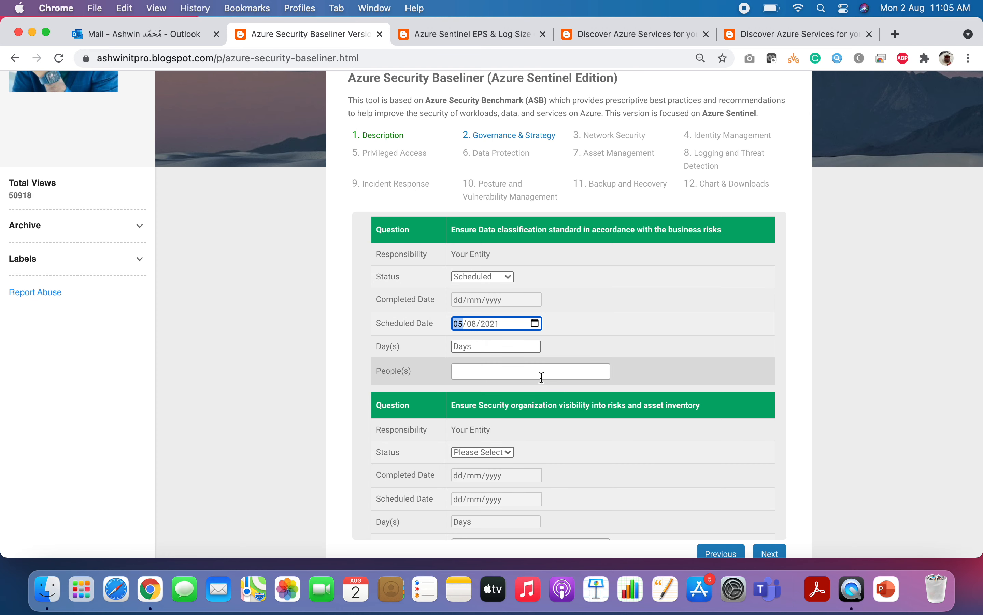
pyautogui.click(468, 345)
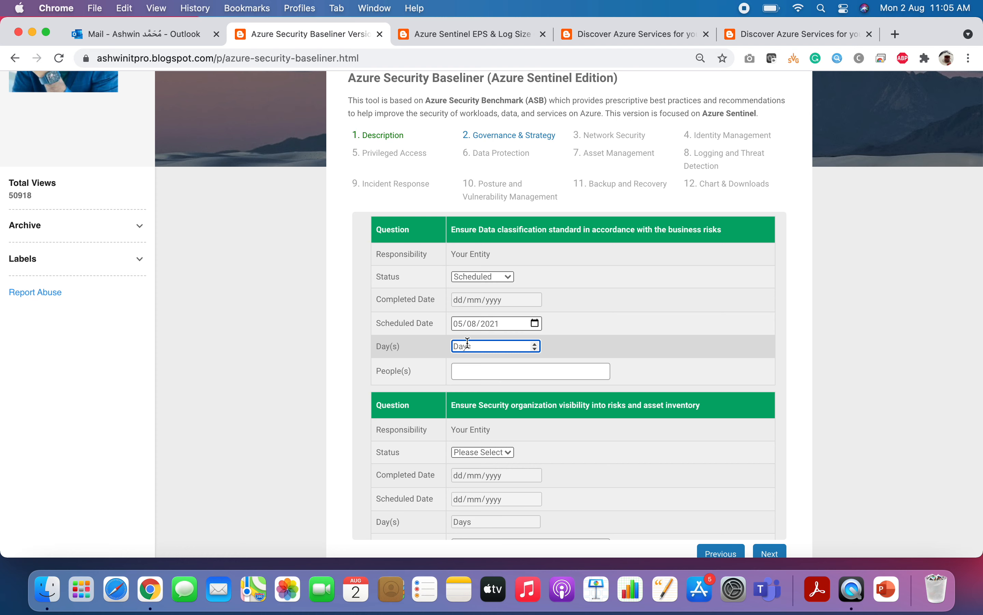
pyautogui.click(470, 372)
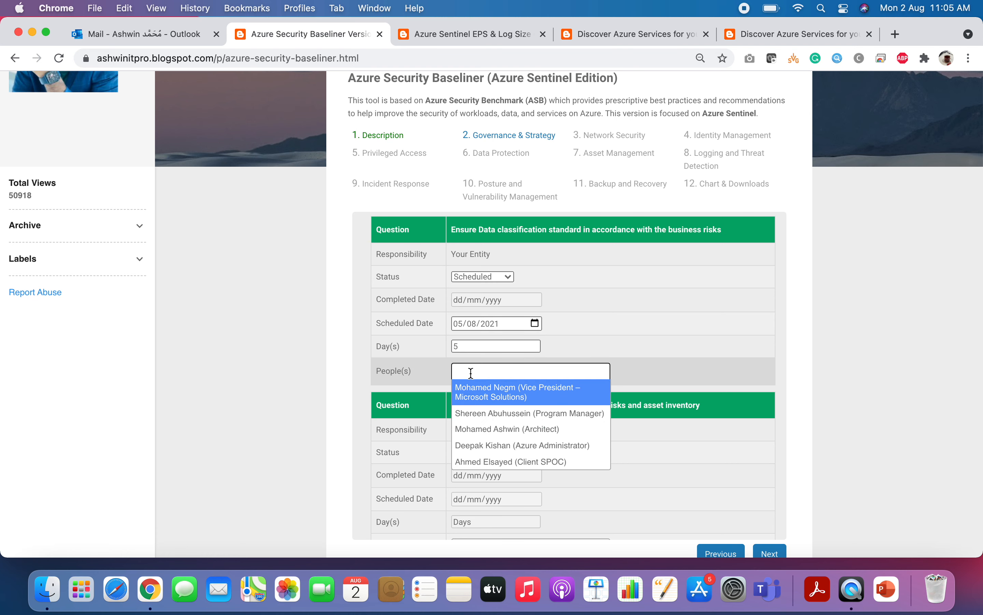
pyautogui.click(482, 431)
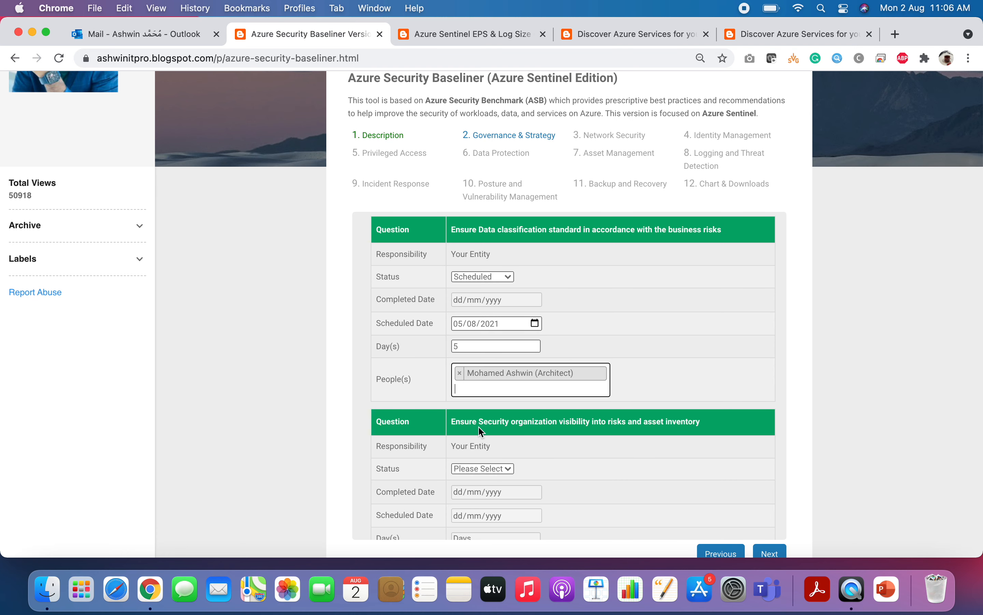
pyautogui.click(494, 387)
pyautogui.click(496, 465)
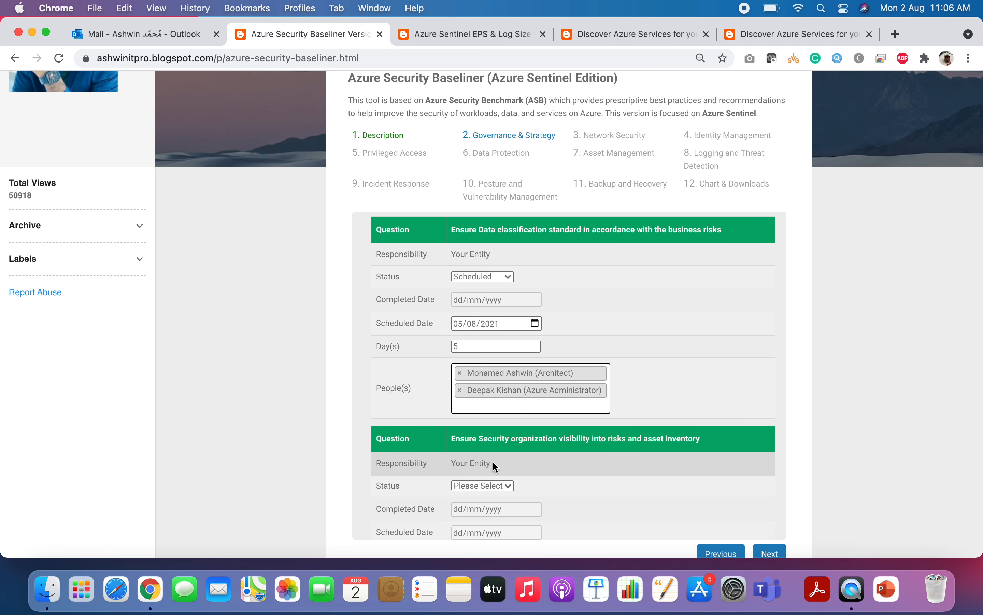
# Mark the question "Ensure Security organization visibility into risks and asset inventory" as Completed on 29/07/2021 with 5 days
pyautogui.scroll(-5, 482, 401)
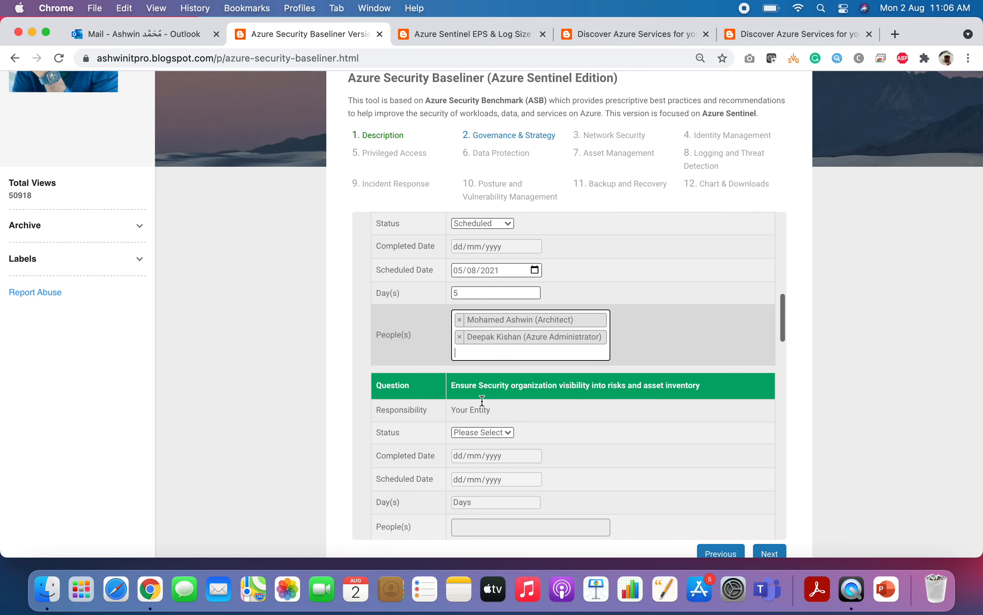
pyautogui.scroll(-1, 481, 399)
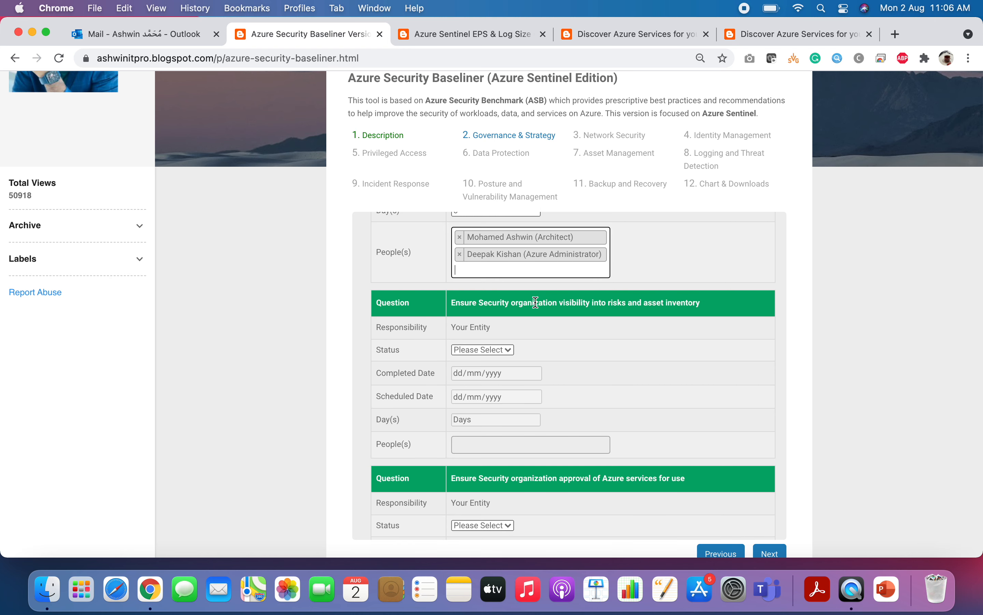
pyautogui.click(486, 349)
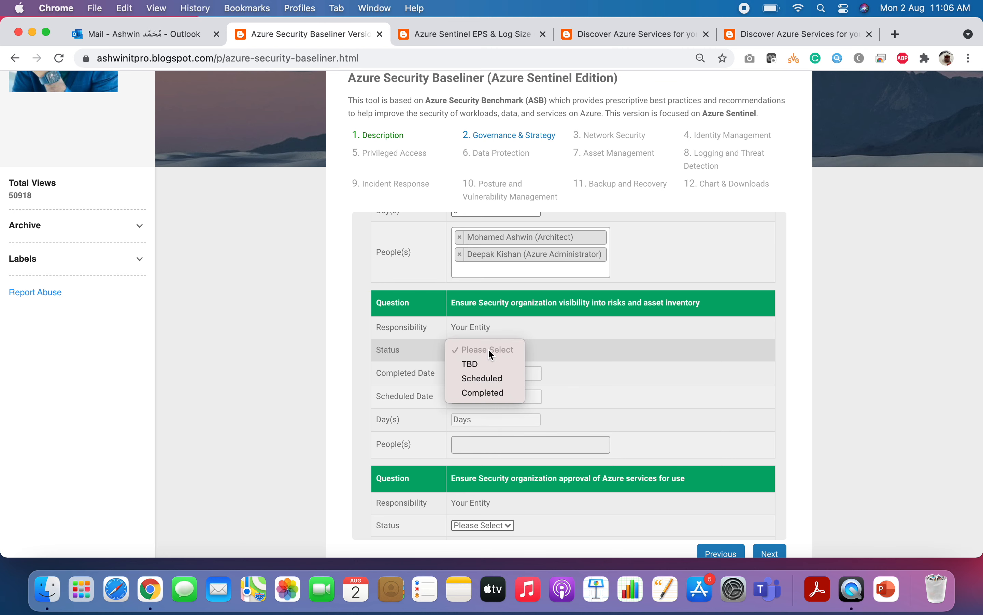
pyautogui.click(481, 394)
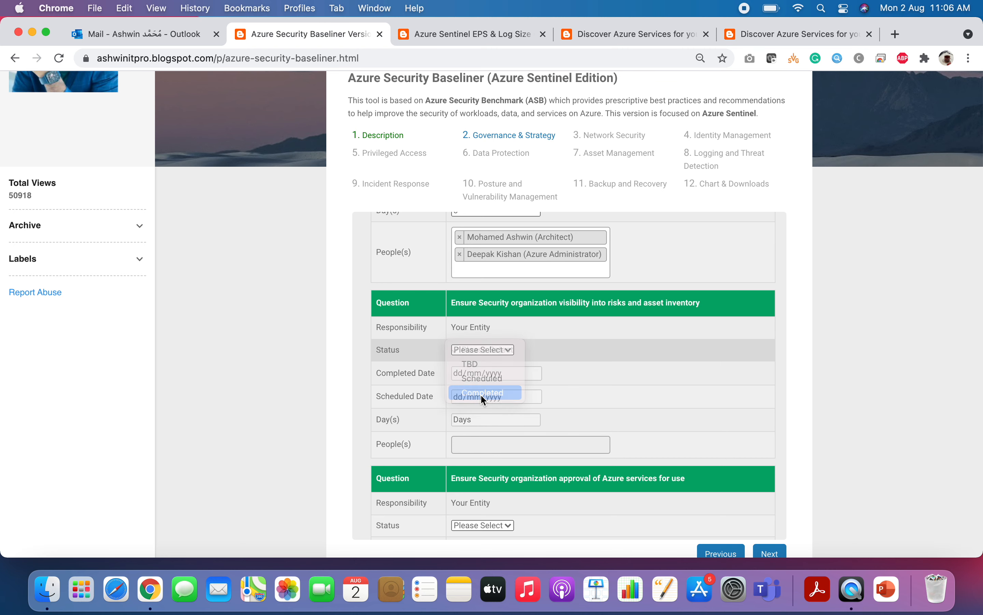
pyautogui.click(537, 373)
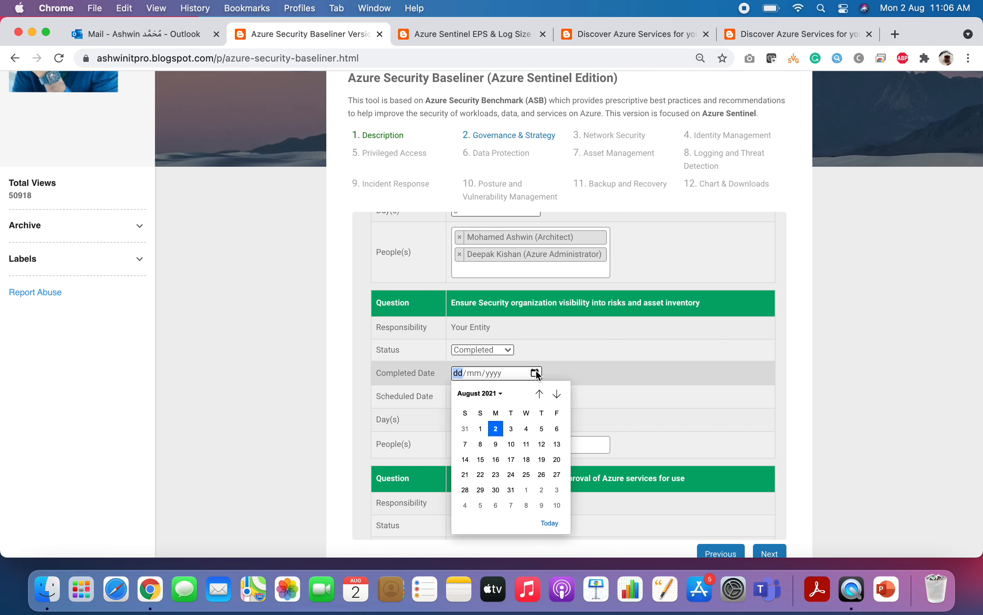
pyautogui.click(539, 395)
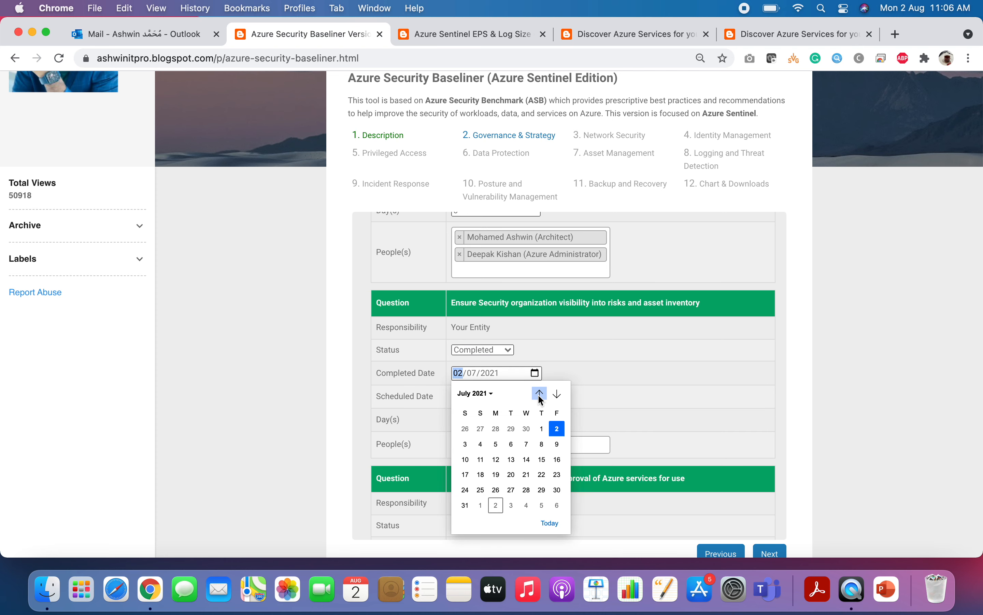
pyautogui.click(542, 490)
pyautogui.click(470, 419)
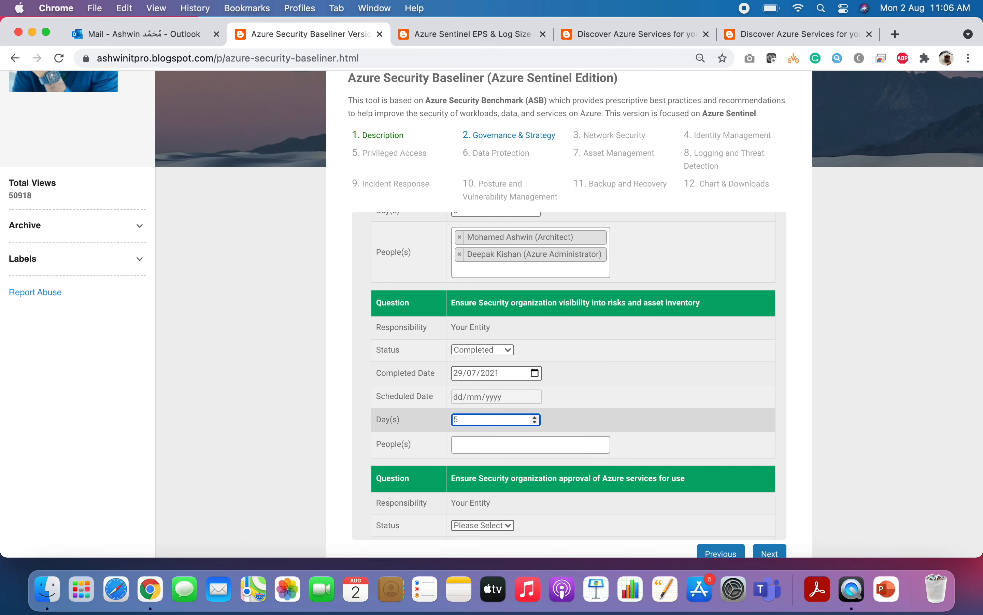
pyautogui.write('5')
# Assign the Client SPOC and the Architect as the people for the risk and asset inventory visibility question
pyautogui.click(462, 444)
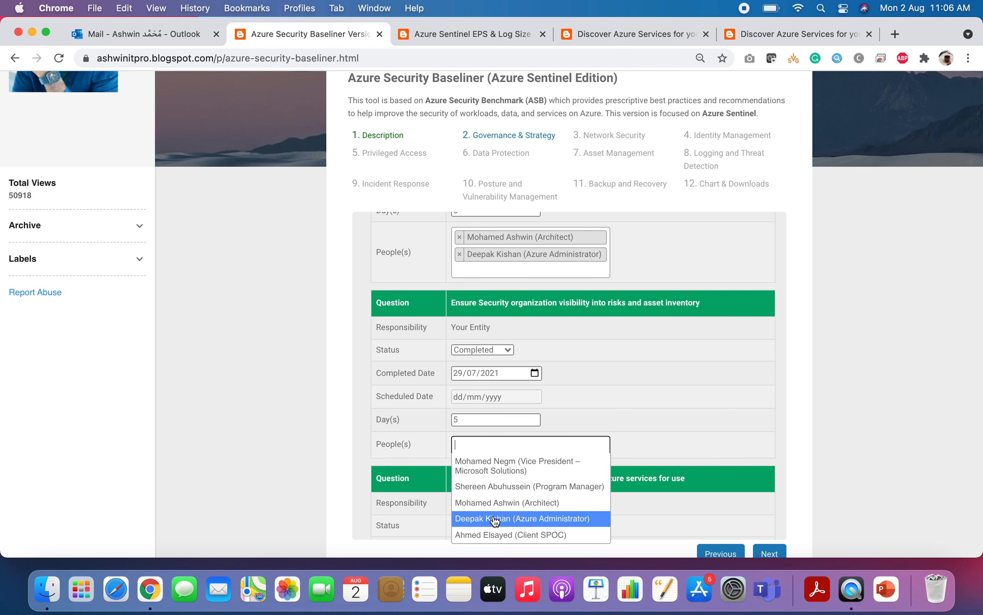
pyautogui.click(491, 534)
pyautogui.scroll(-1, 679, 471)
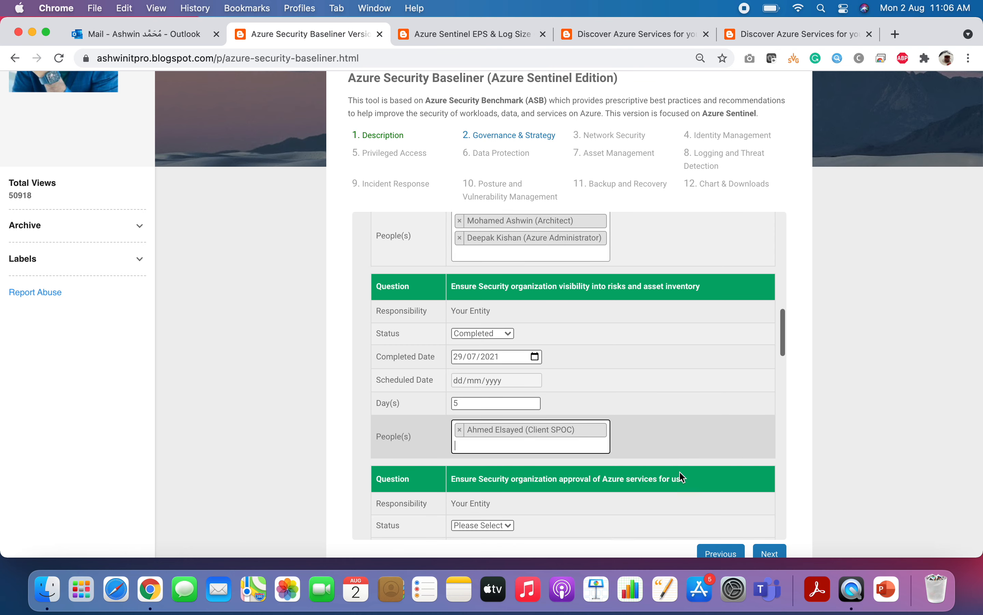
pyautogui.scroll(-1, 679, 471)
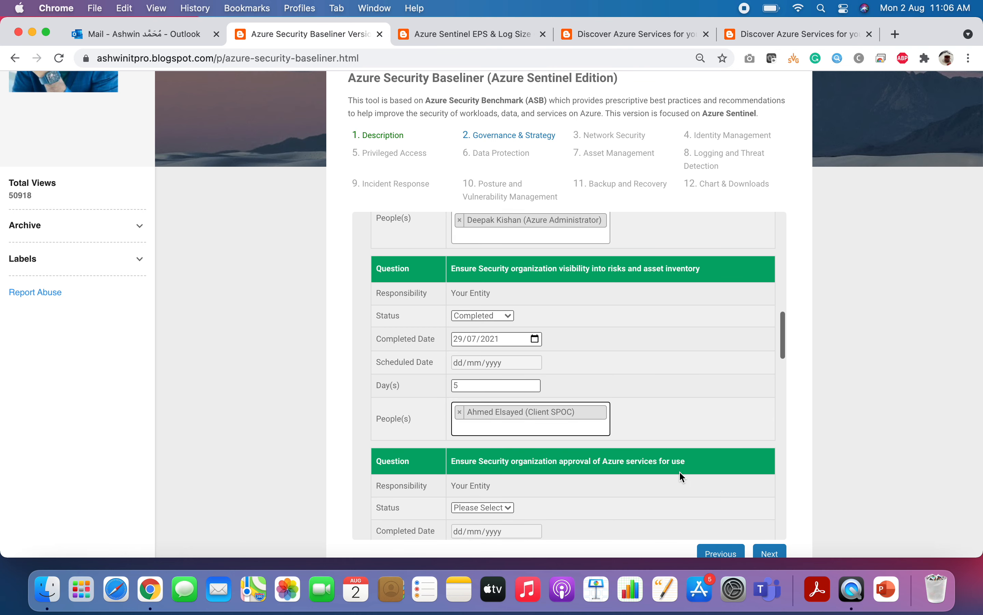
pyautogui.click(543, 430)
pyautogui.click(503, 485)
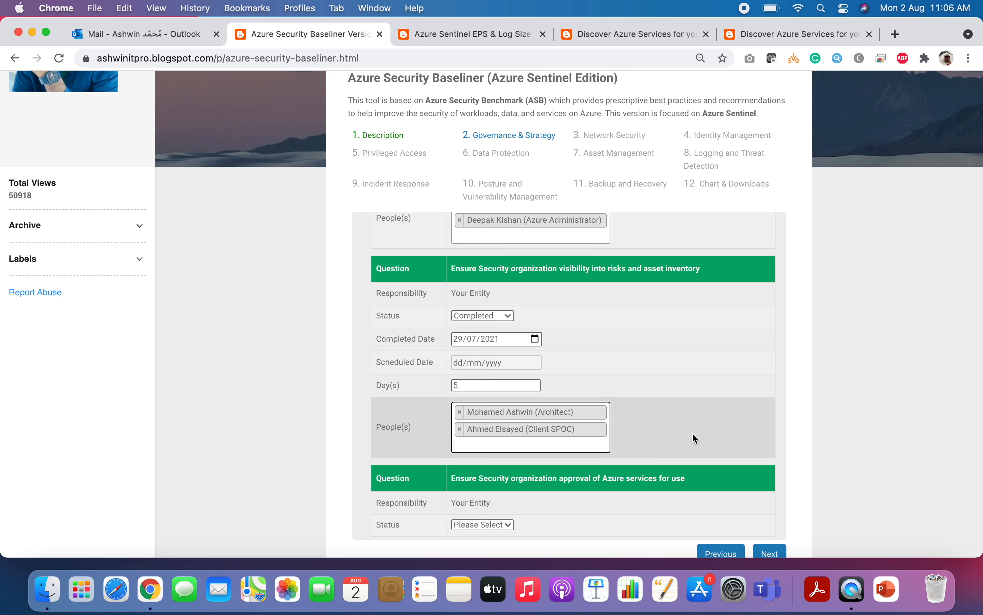
# Try TBD as the status of the question "Ensure Security organization approval of Azure services for use", and set it to Scheduled
pyautogui.scroll(-8, 690, 435)
pyautogui.scroll(-5, 698, 442)
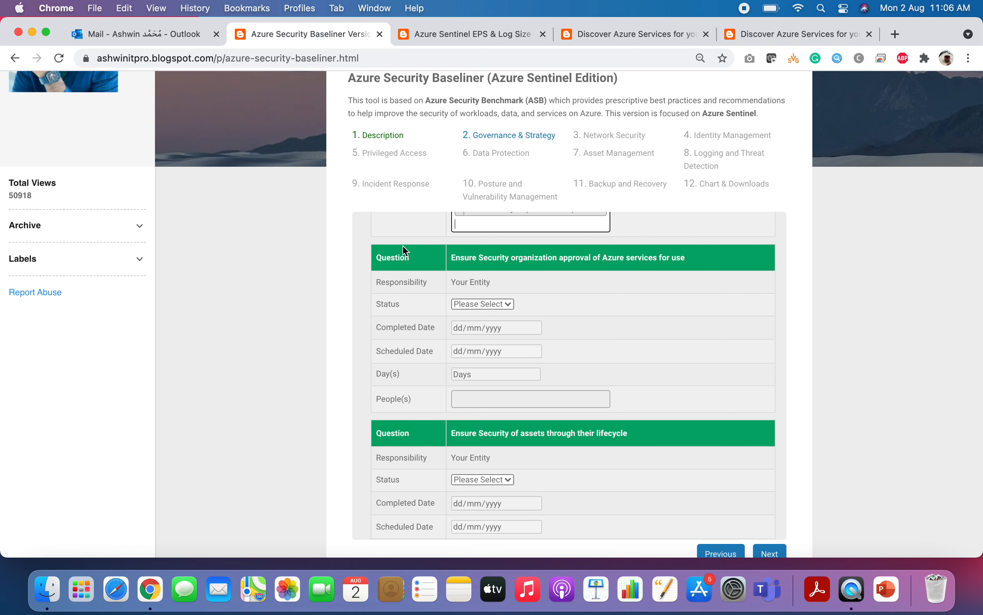
pyautogui.click(475, 302)
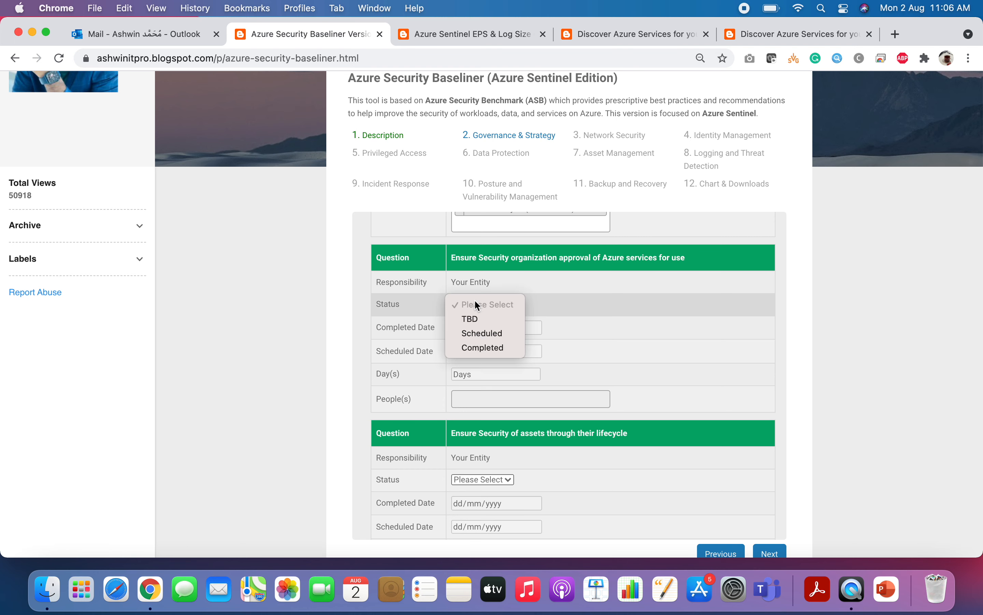
pyautogui.click(481, 319)
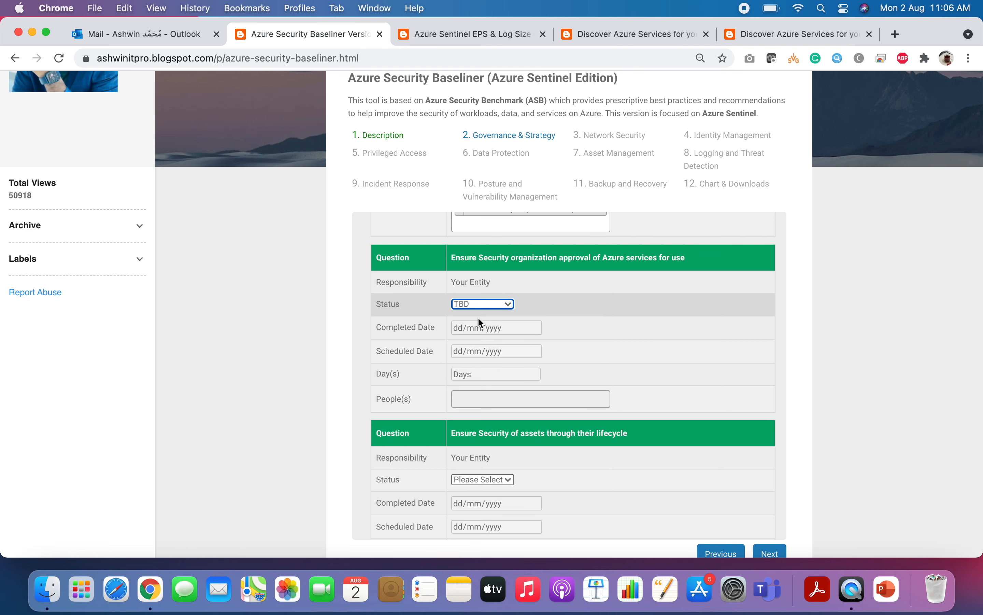
pyautogui.click(487, 309)
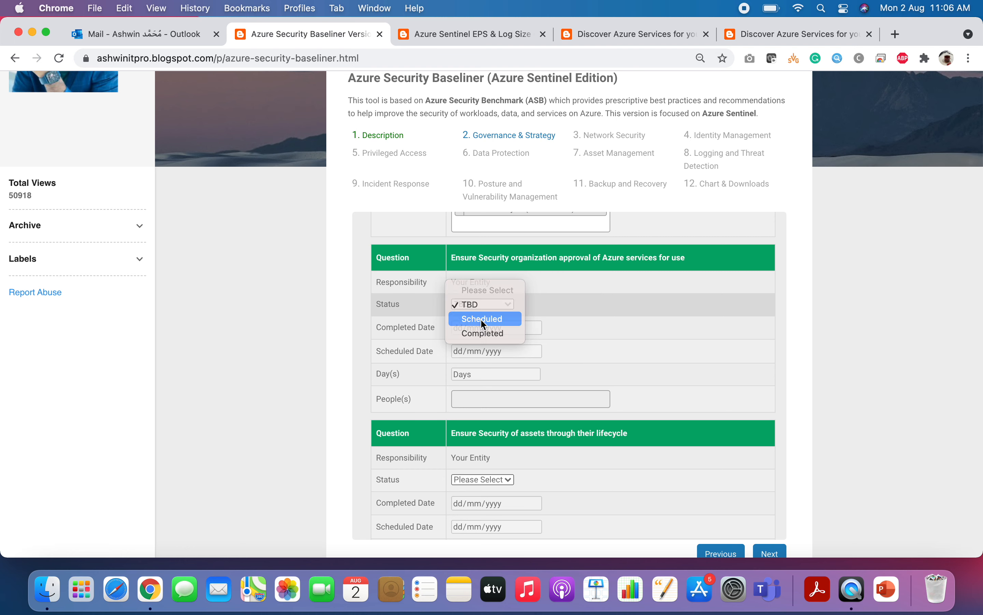
pyautogui.click(481, 319)
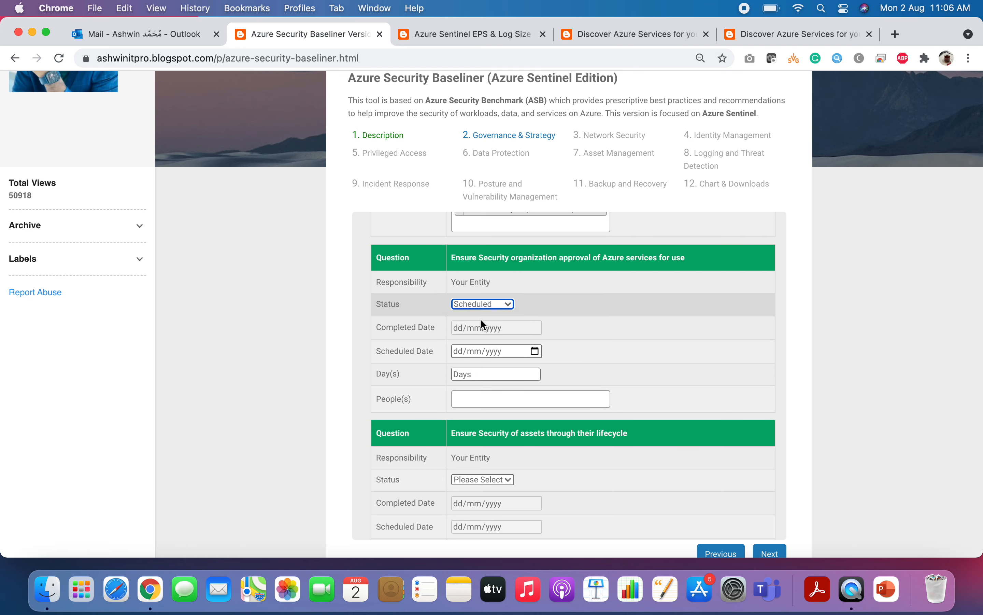
# Give the Azure services approval question a scheduled date of 08/08/2021, 2 days, and the Client SPOC as its person
pyautogui.click(536, 351)
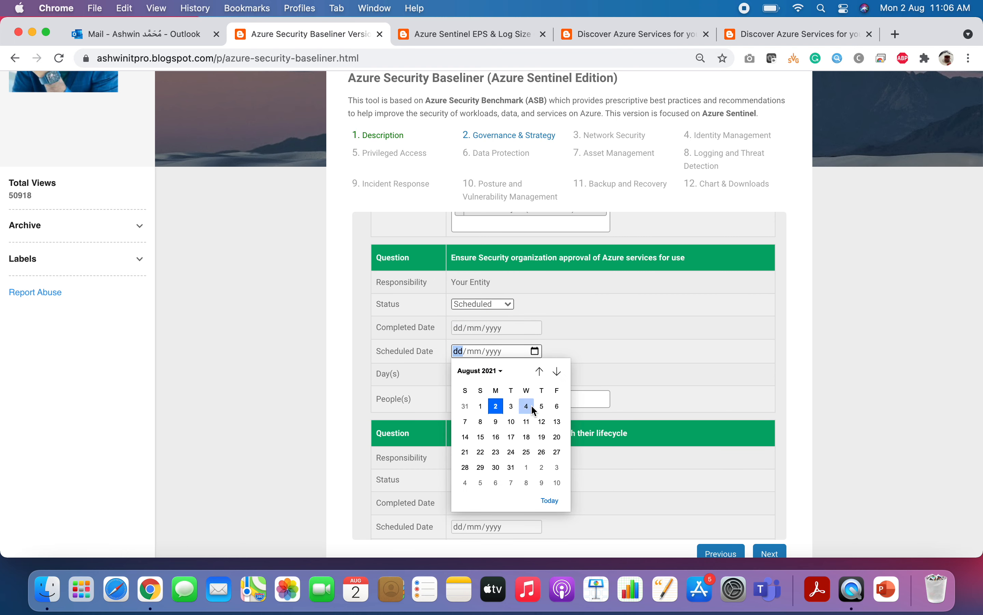
pyautogui.click(480, 422)
pyautogui.click(474, 374)
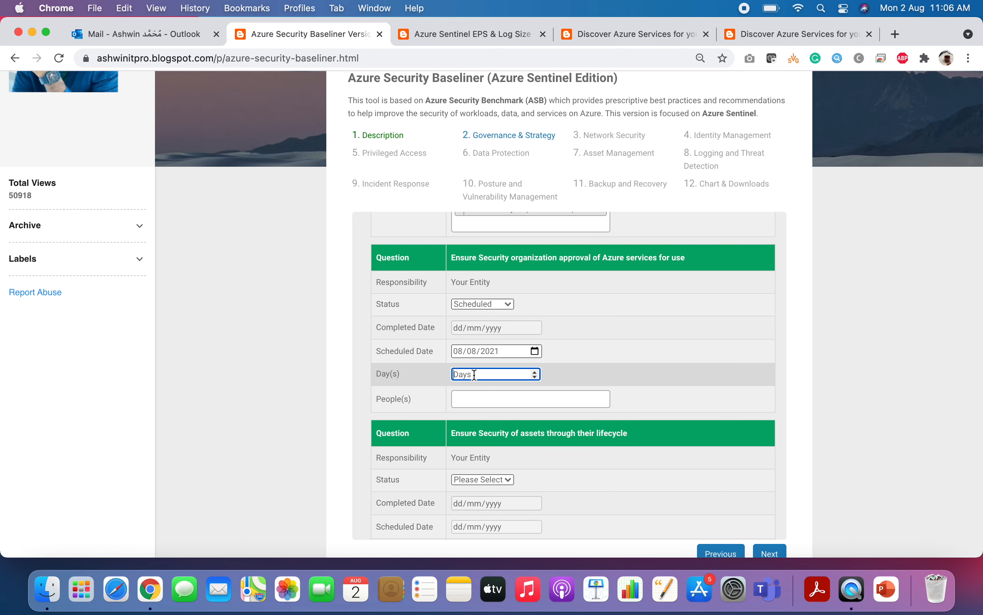
pyautogui.click(512, 404)
pyautogui.click(510, 492)
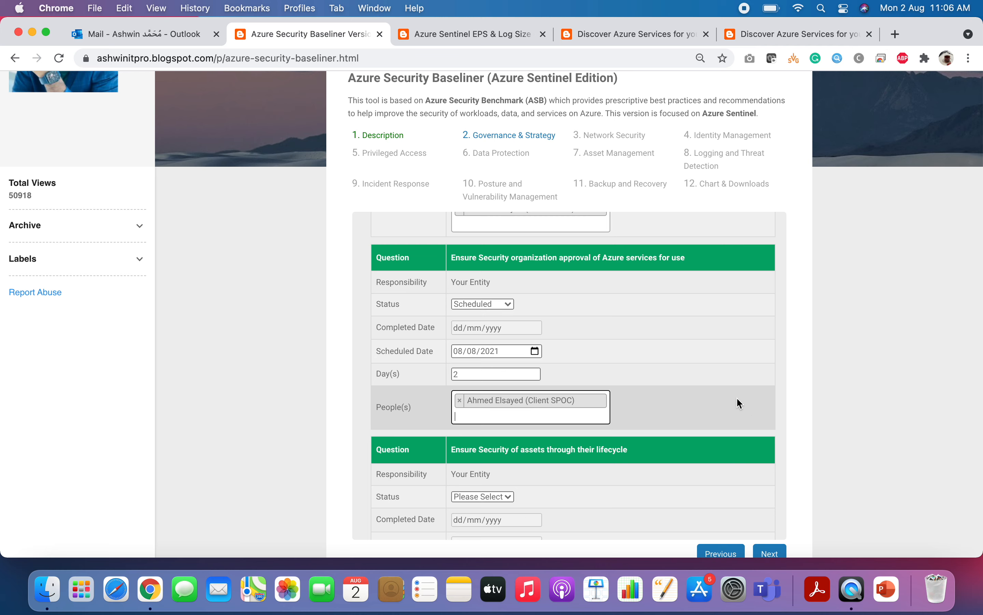
# Collapse the GS-1 section and expand GS-2, "Define enterprise segmentation strategy", to review its description and questions
pyautogui.scroll(-6, 746, 403)
pyautogui.scroll(-3, 747, 406)
pyautogui.scroll(15, 747, 406)
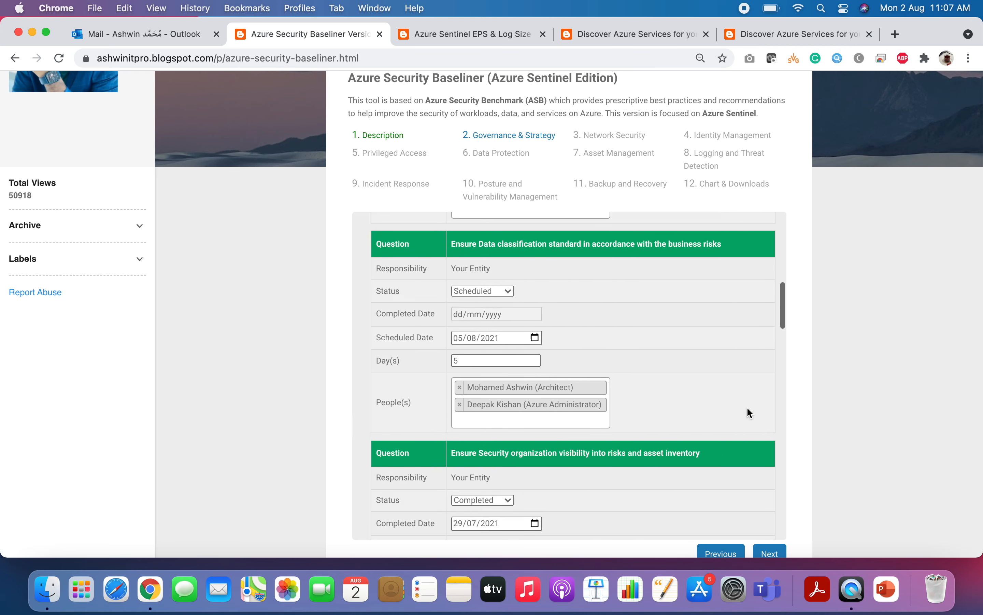
pyautogui.scroll(10, 747, 407)
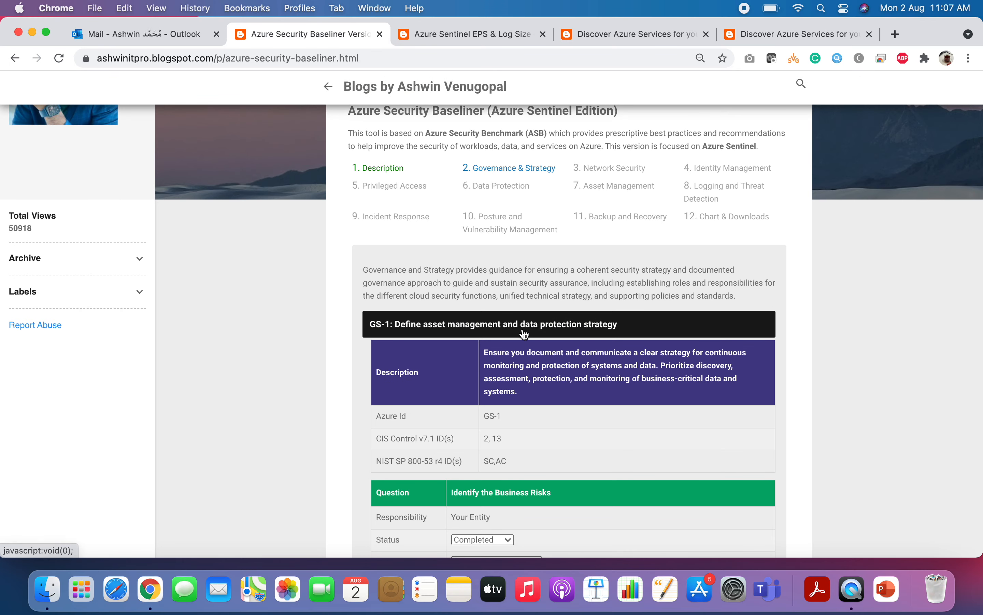
pyautogui.click(450, 324)
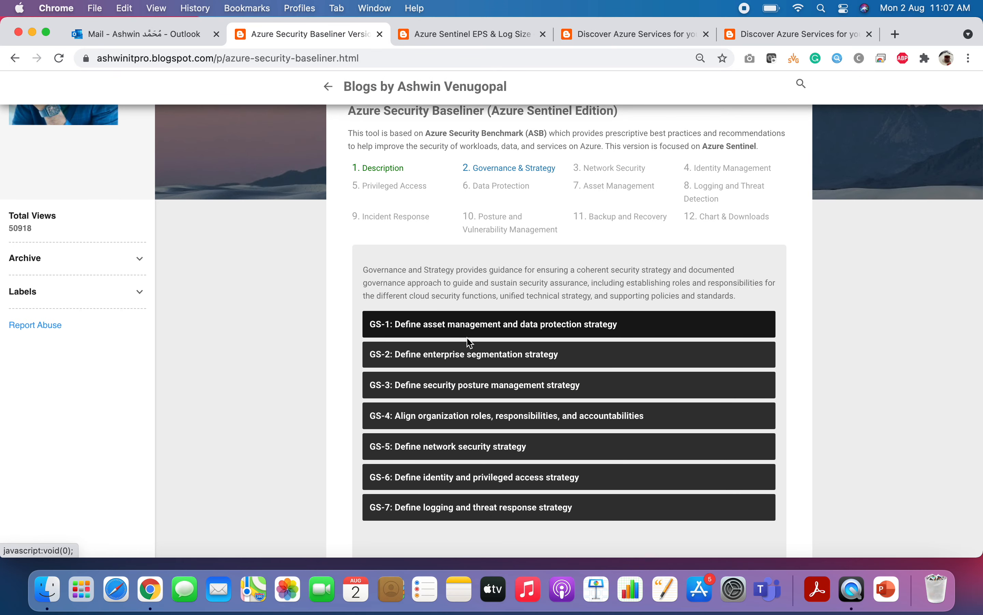
pyautogui.click(462, 360)
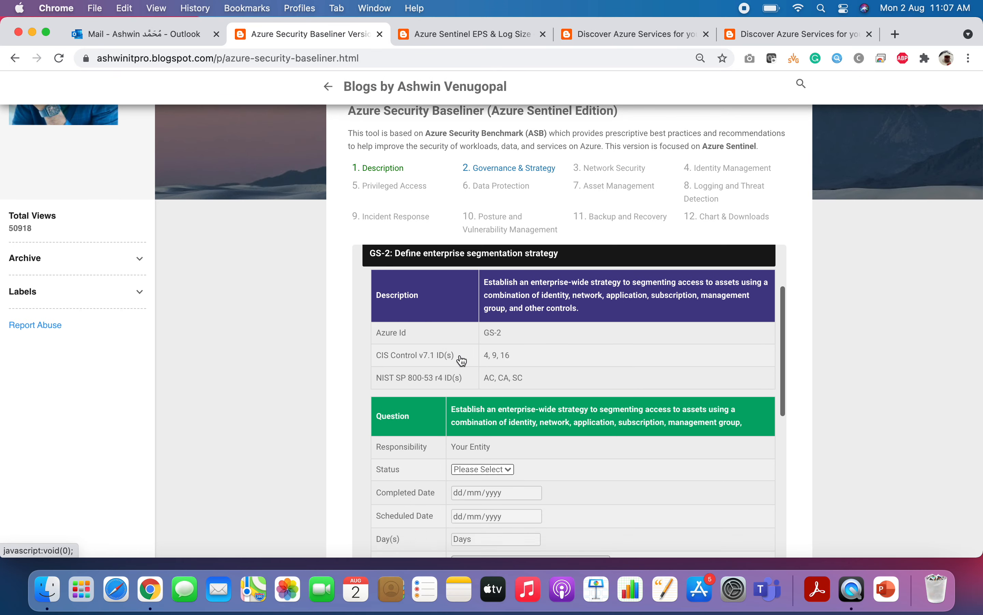
pyautogui.scroll(-3, 492, 418)
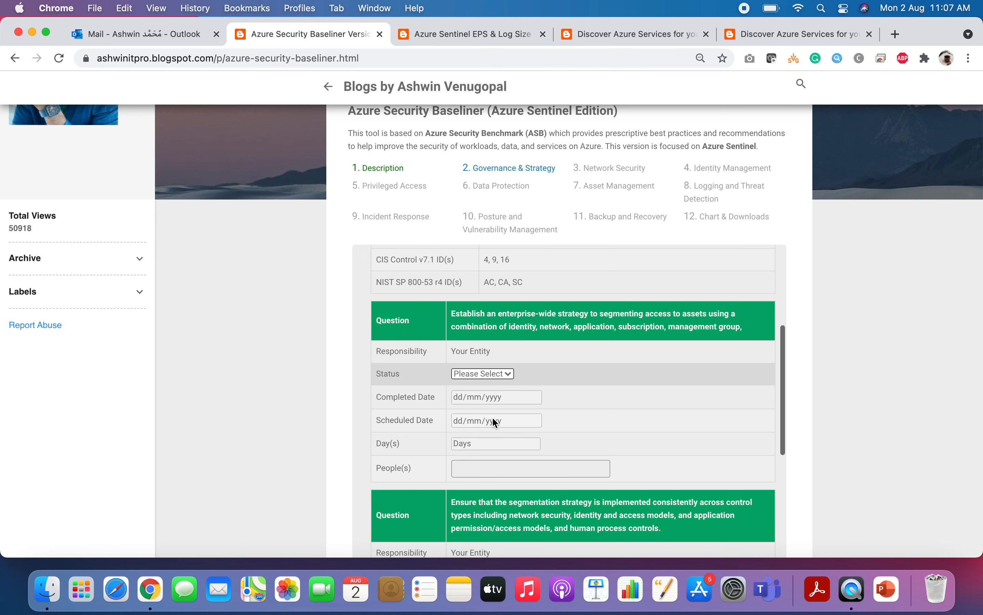
pyautogui.scroll(-6, 494, 418)
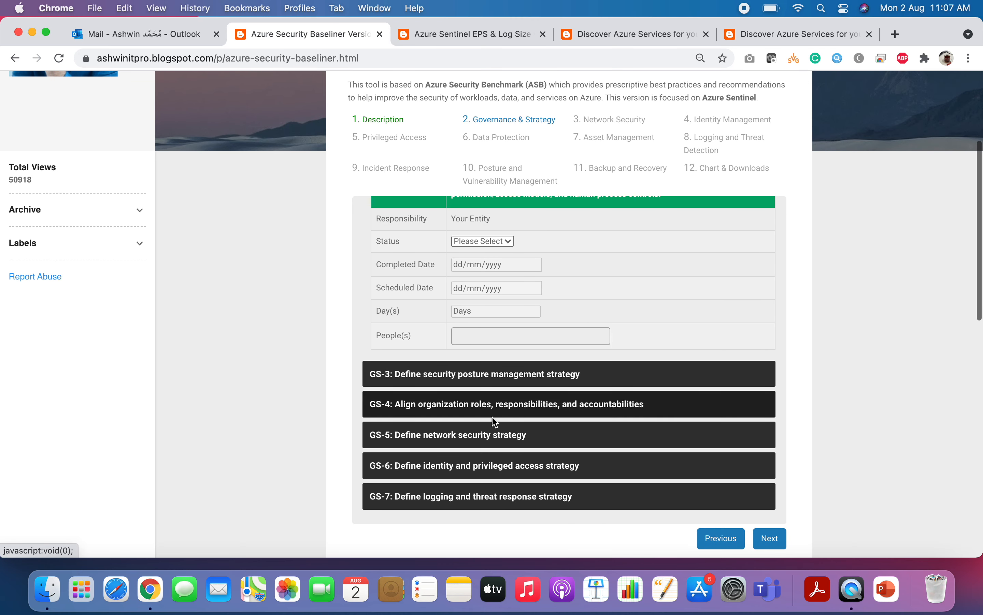
# Expand GS-3, "Define security posture management strategy", and look through its description and questions
pyautogui.click(494, 375)
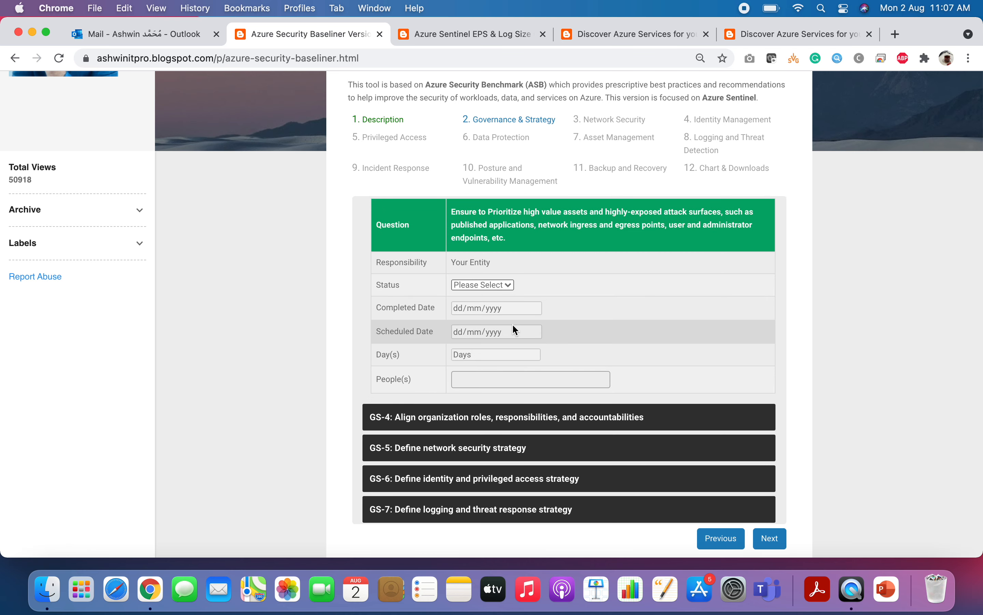
pyautogui.scroll(10, 513, 330)
pyautogui.scroll(-6, 513, 333)
pyautogui.scroll(-8, 513, 333)
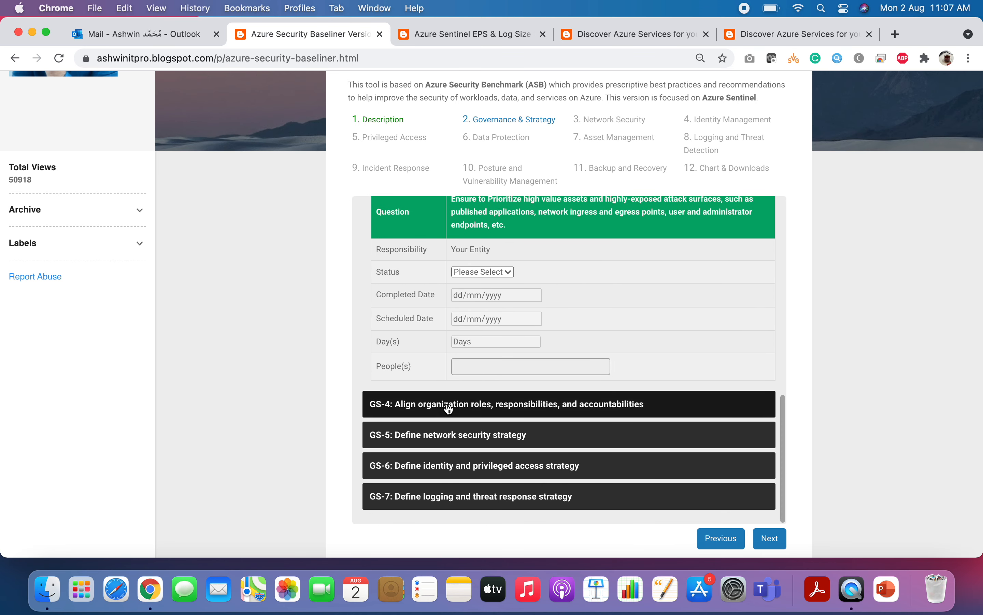
# Expand GS-4, "Align organization roles, responsibilities, and accountabilities", and examine the team members under "Identify your Security Team"
pyautogui.click(449, 405)
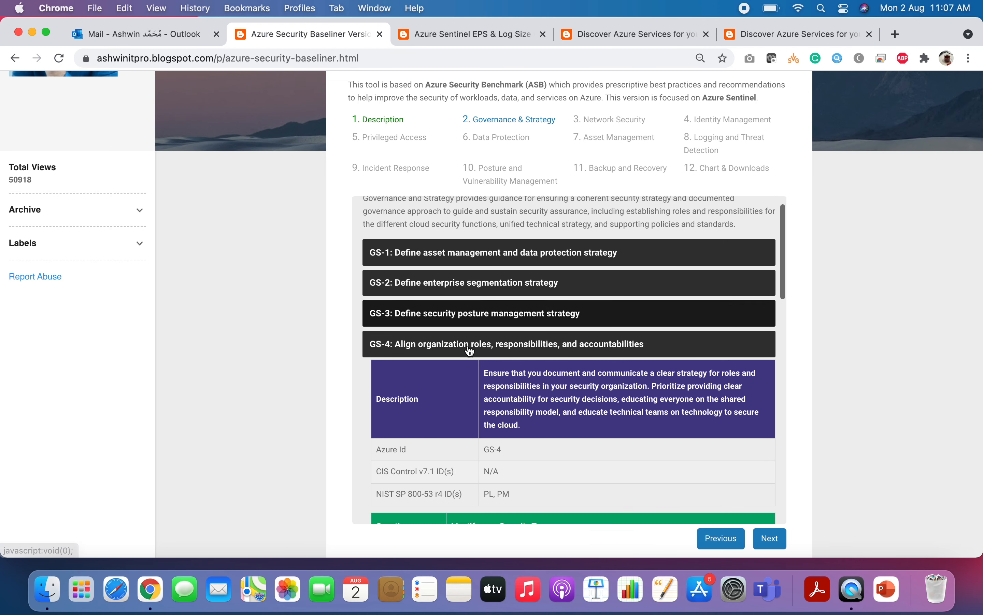
pyautogui.scroll(-3, 468, 346)
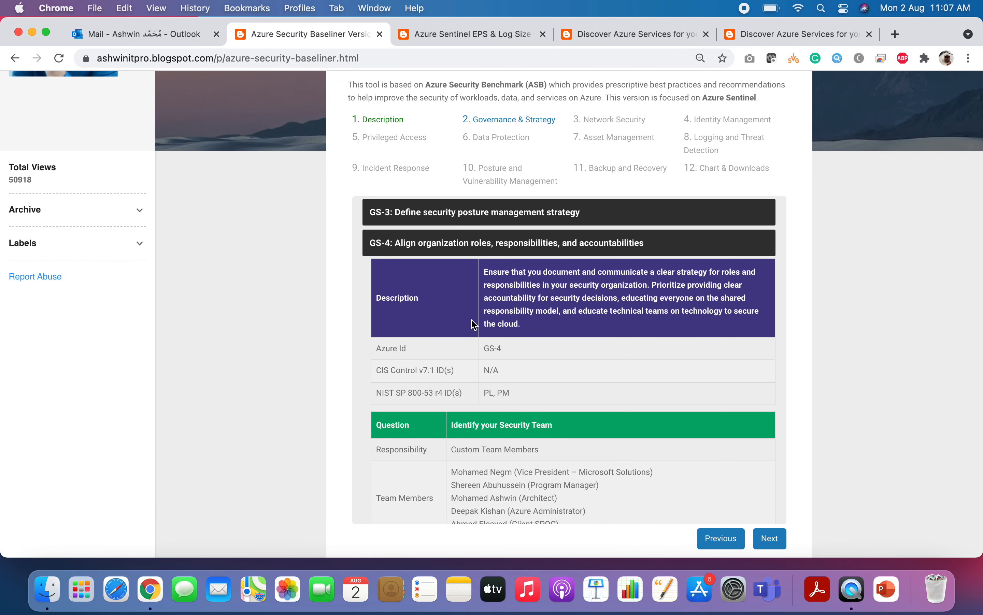
pyautogui.scroll(-3, 443, 372)
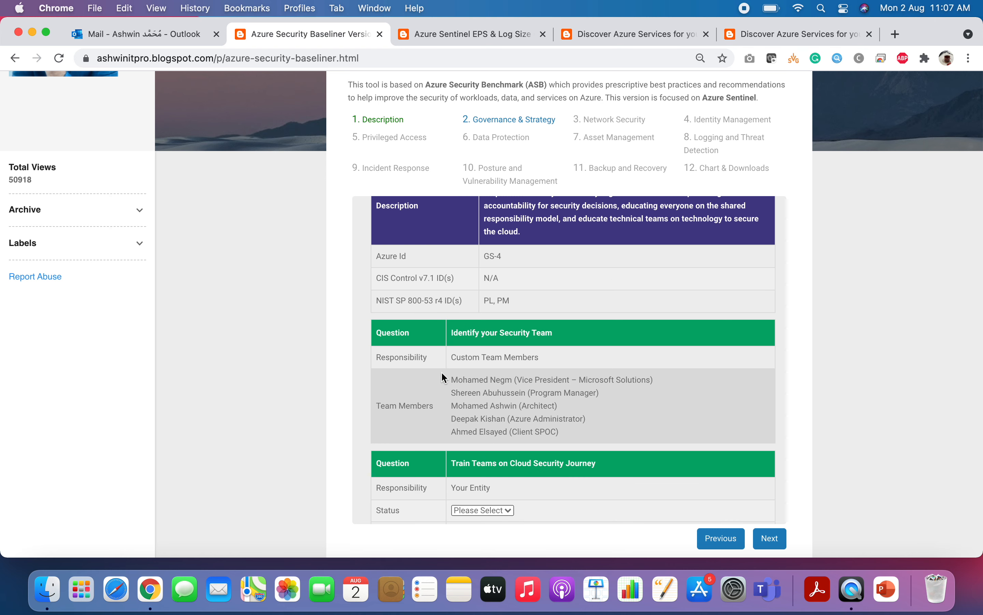
# Look through the remaining GS-4 questions on training teams and accountability for cloud security decisions
pyautogui.scroll(2, 442, 373)
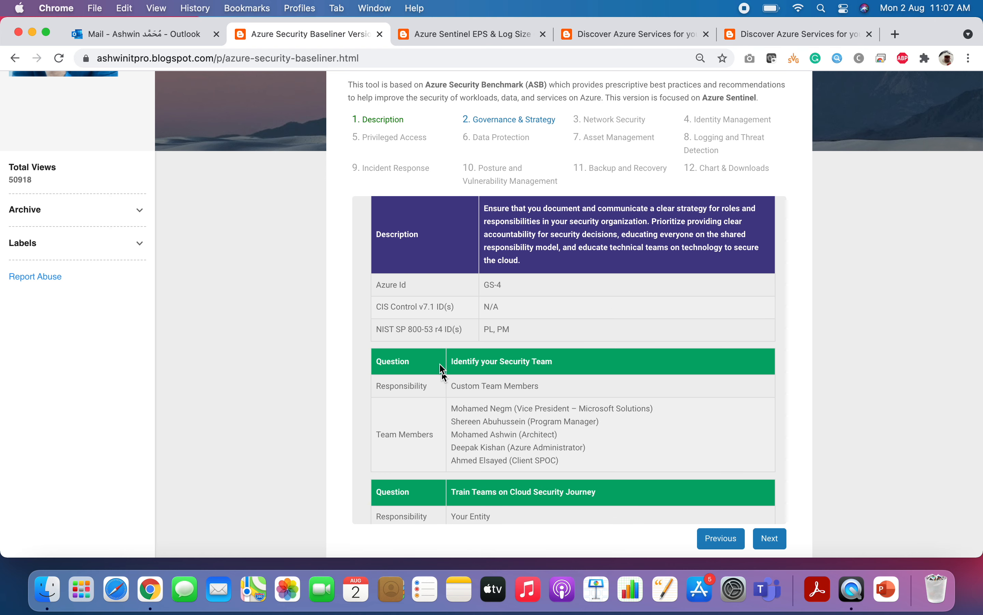
pyautogui.tripleClick(468, 360)
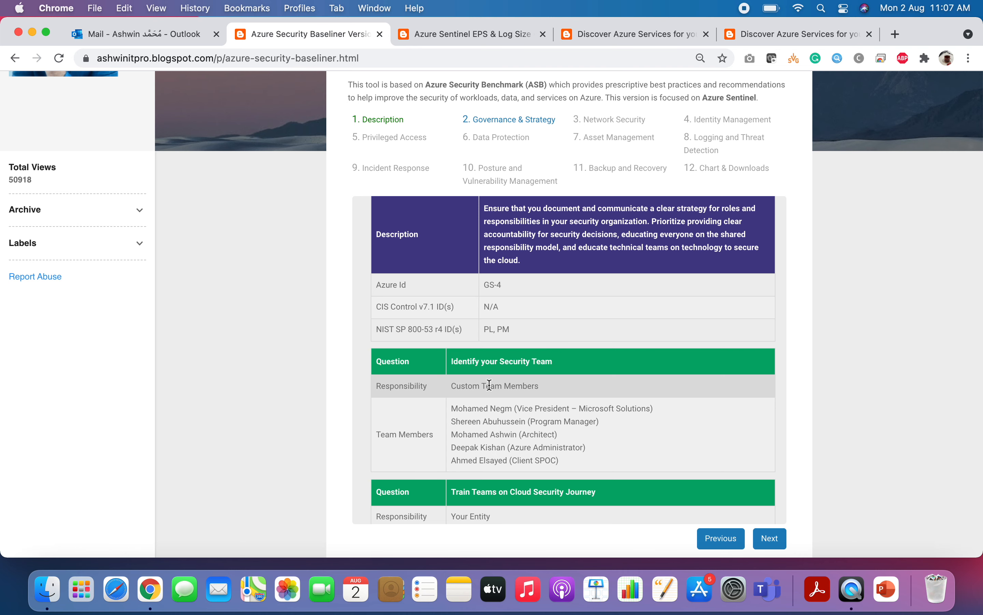
pyautogui.scroll(-5, 492, 435)
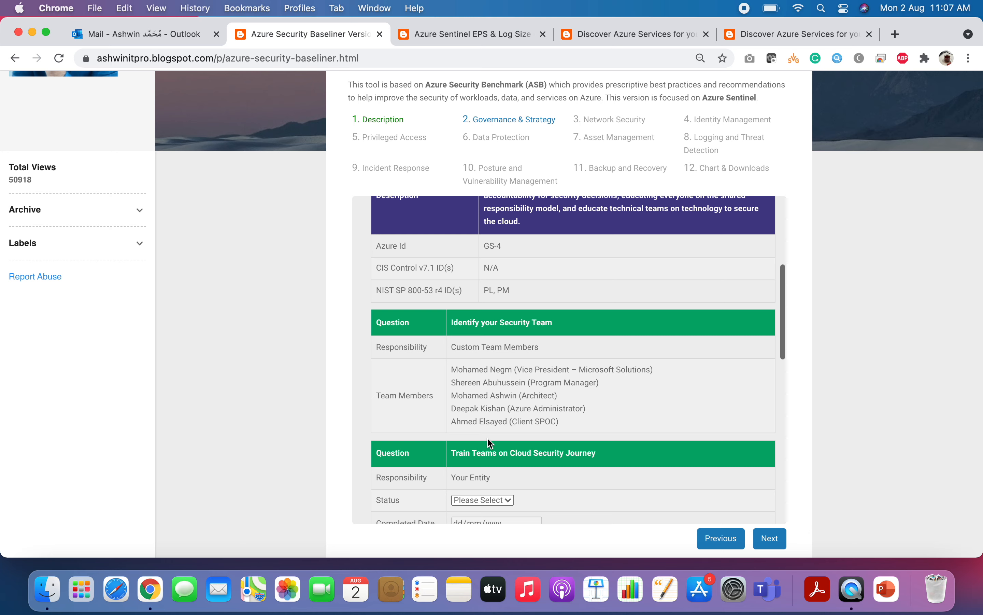
pyautogui.scroll(-15, 488, 439)
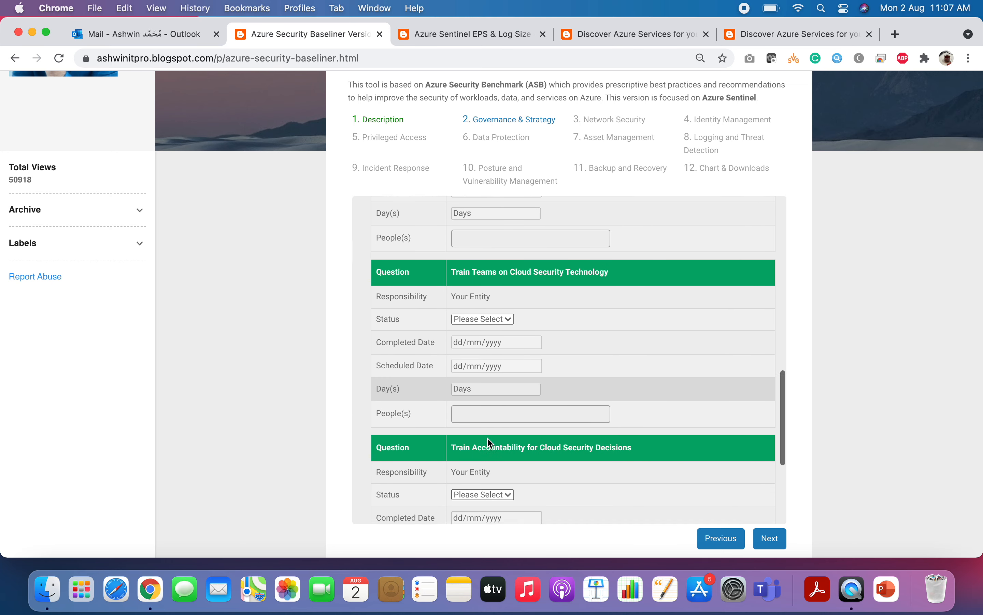
pyautogui.scroll(-2, 491, 442)
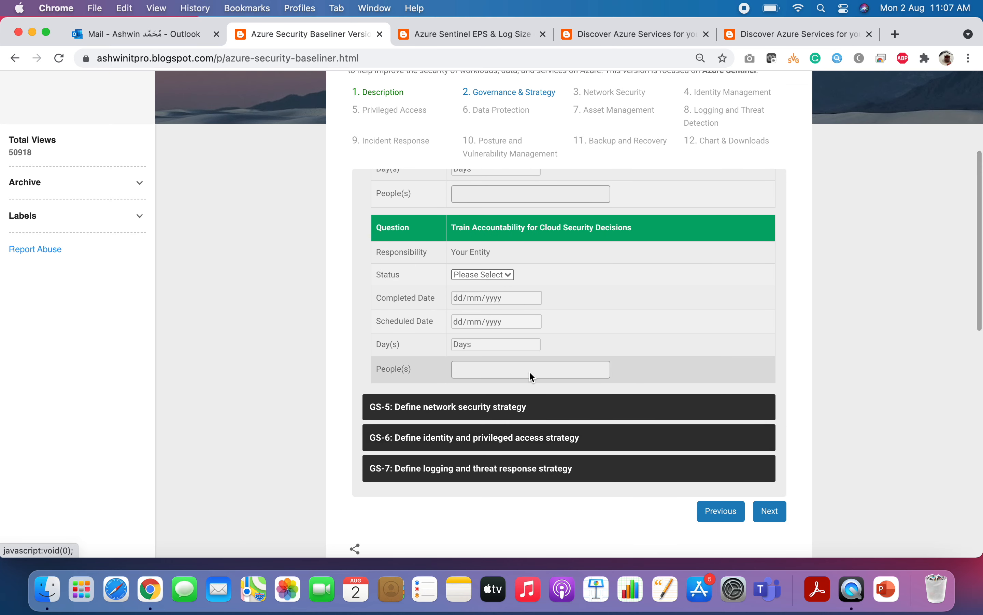
pyautogui.scroll(3, 529, 371)
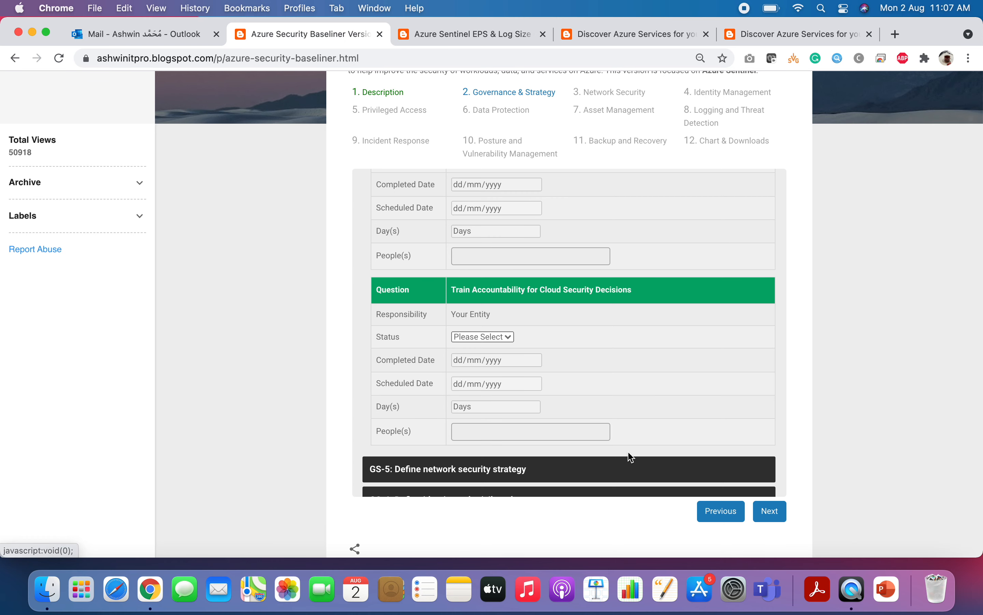
pyautogui.scroll(-2, 627, 456)
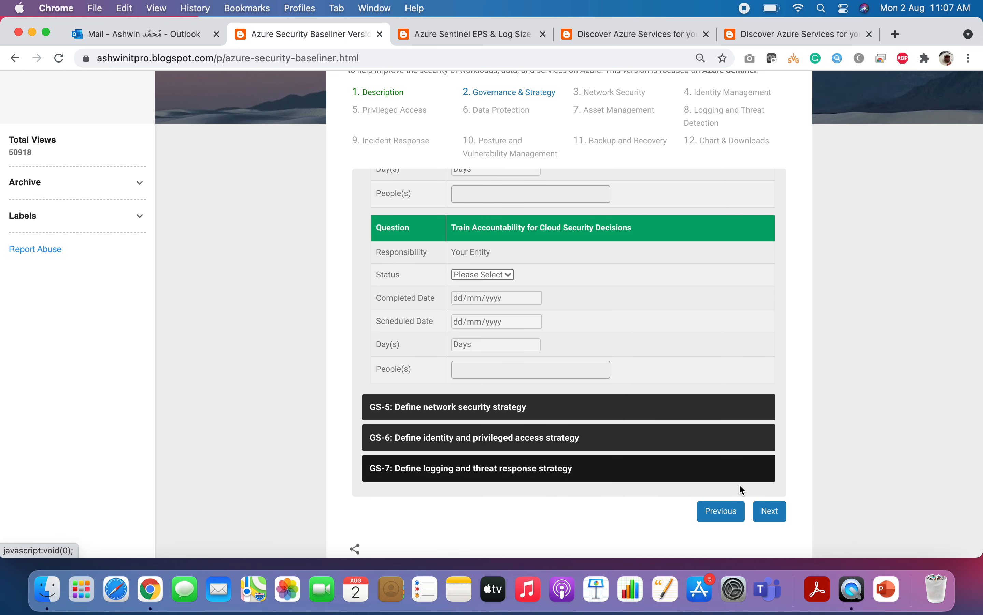
# Go on to Network Security, expand NS-1 "Implement security for internal traffic", and set its question's status to Acknowledged
pyautogui.click(769, 516)
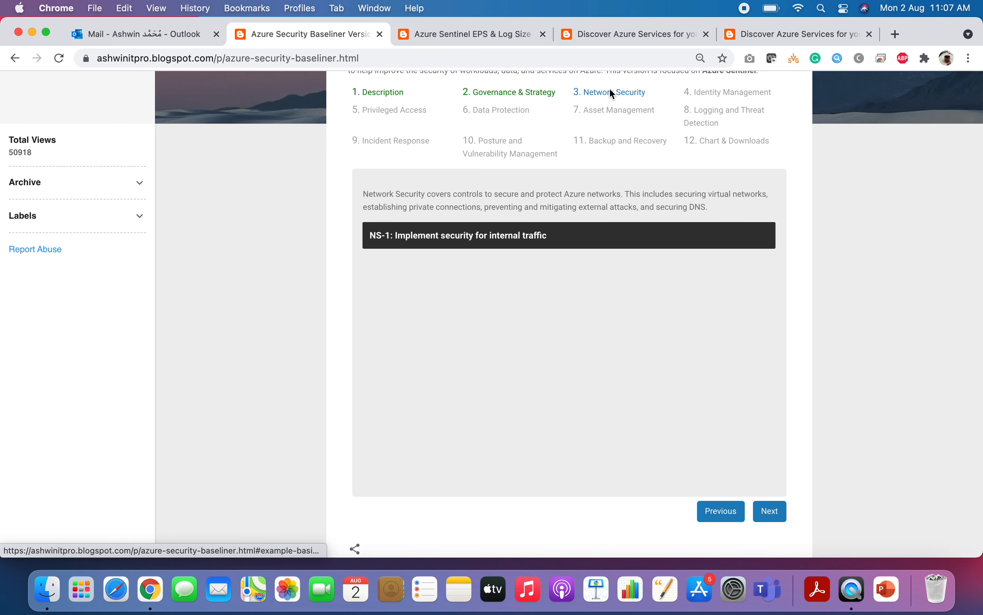
pyautogui.click(430, 241)
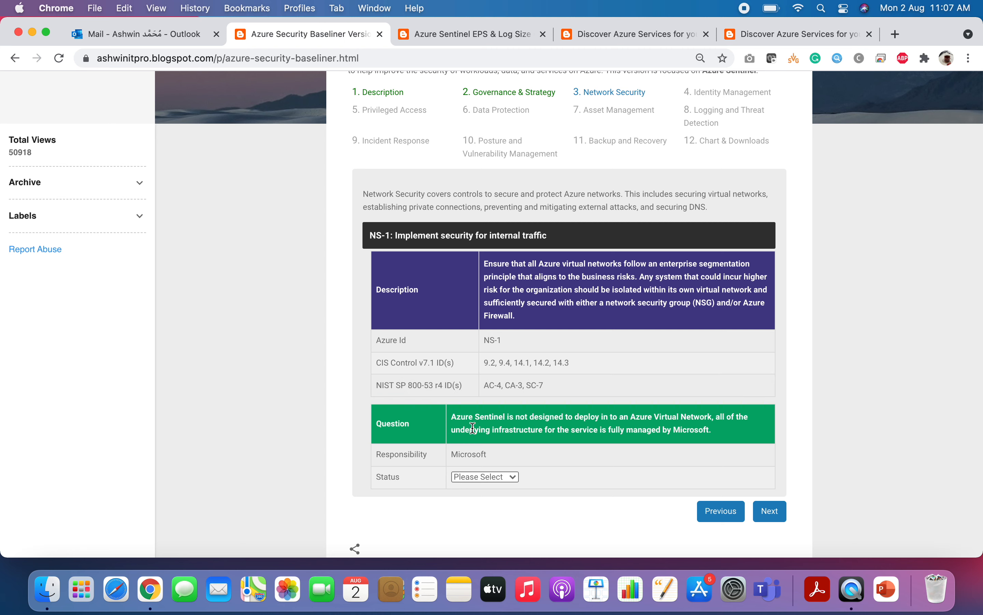
pyautogui.click(495, 475)
pyautogui.click(487, 506)
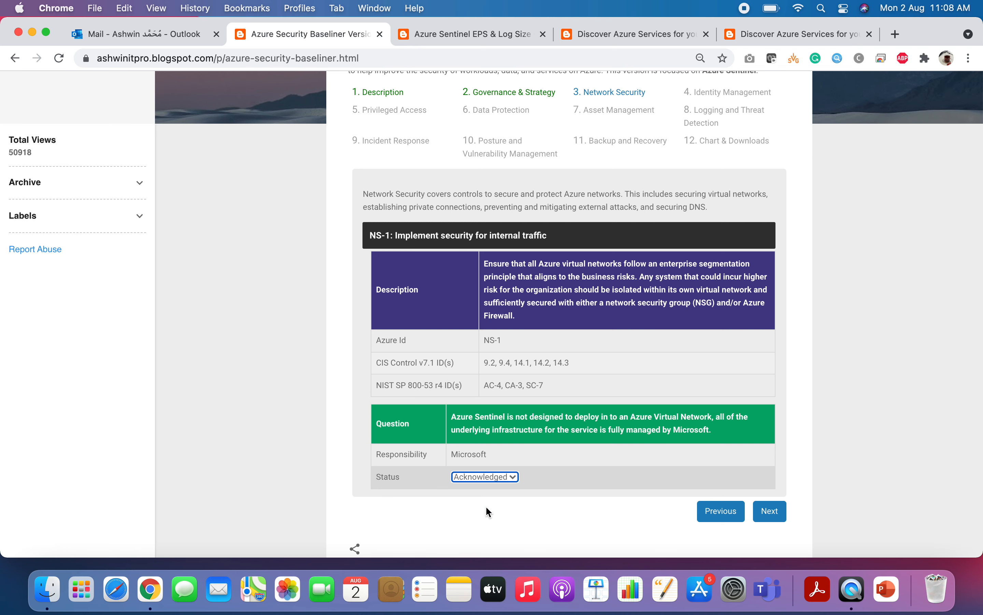
pyautogui.scroll(-1, 552, 440)
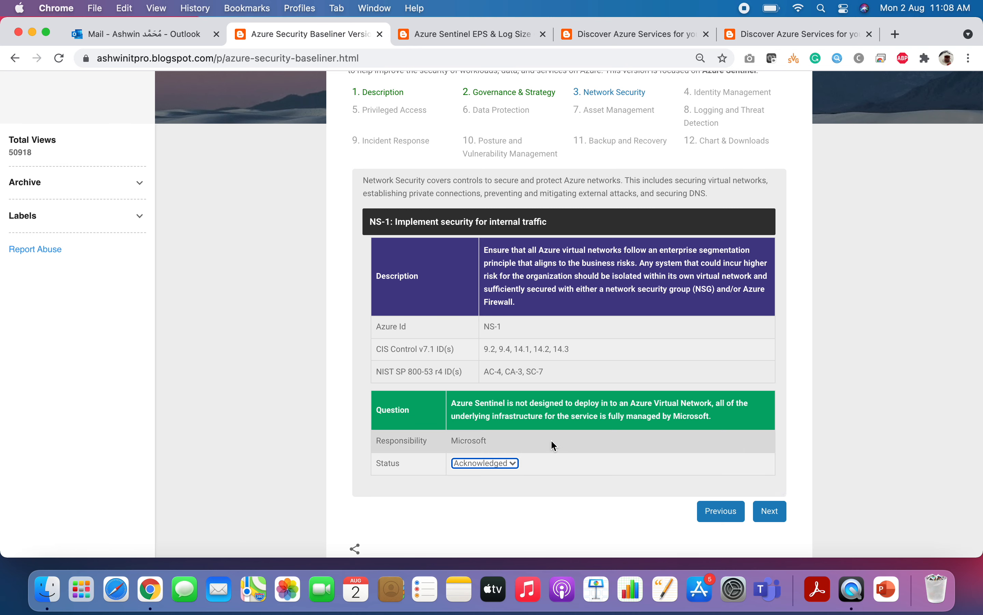
# In Identity Management, expand IM-1 and set the Azure AD standardization question to Scheduled with a scheduled date of 15/08/2021
pyautogui.click(772, 519)
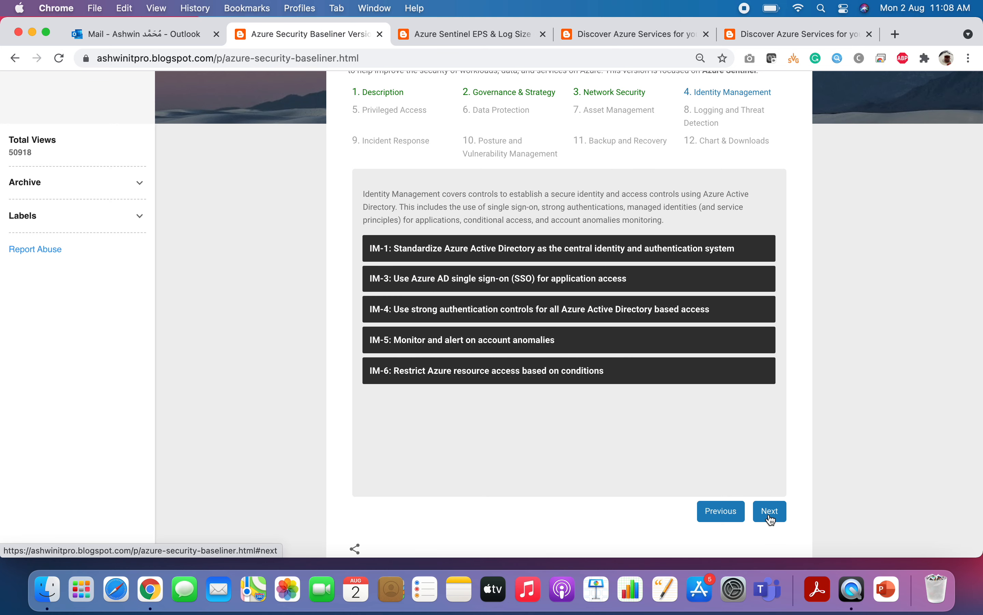
pyautogui.click(485, 249)
pyautogui.scroll(-3, 490, 421)
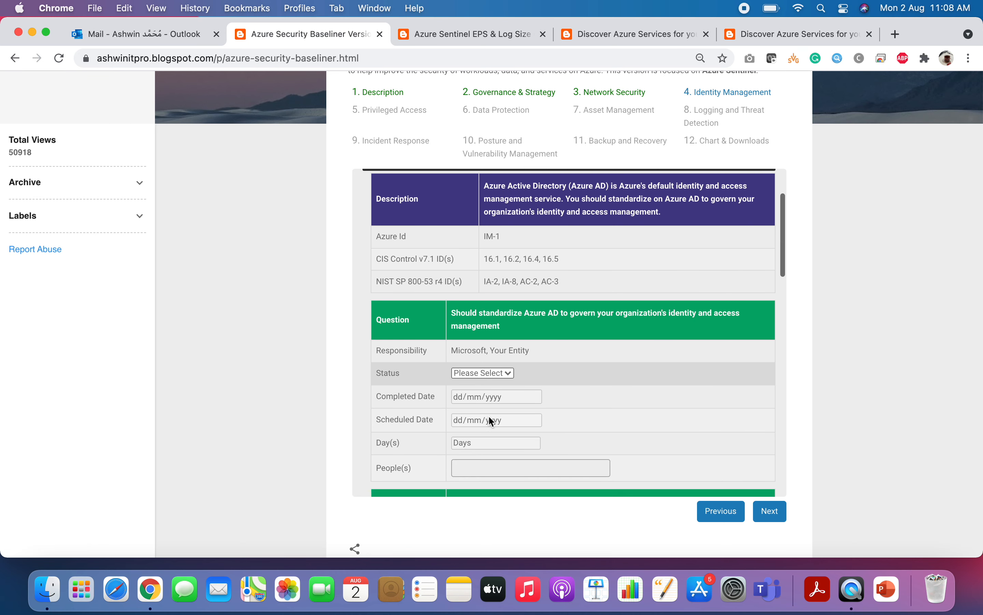
pyautogui.scroll(-2, 489, 410)
pyautogui.click(485, 335)
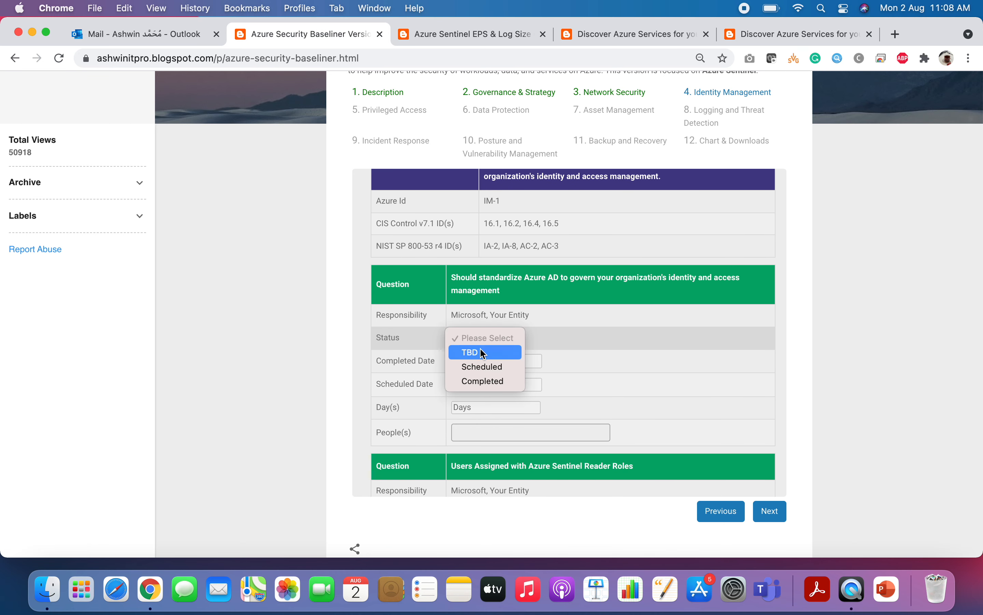
pyautogui.click(484, 367)
pyautogui.click(537, 386)
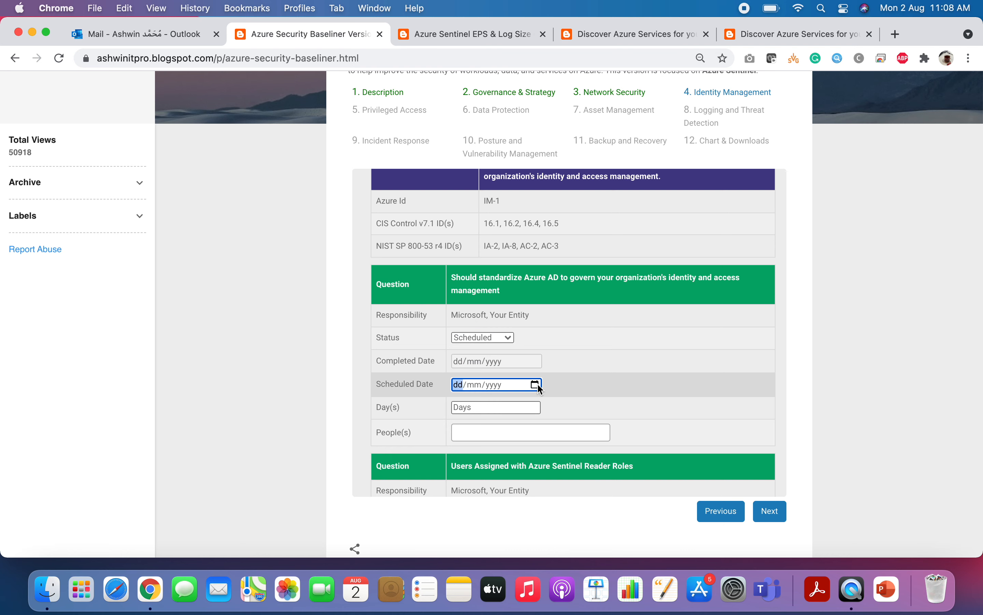
pyautogui.click(536, 385)
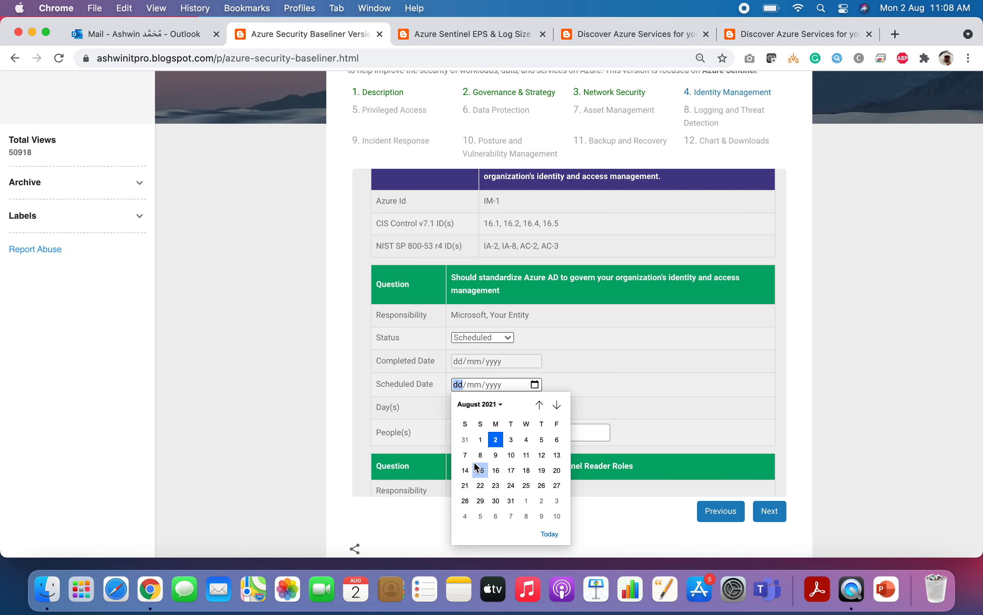
pyautogui.click(481, 471)
# Give the Azure AD standardization question 5 days and assign the Architect as its person
pyautogui.click(477, 434)
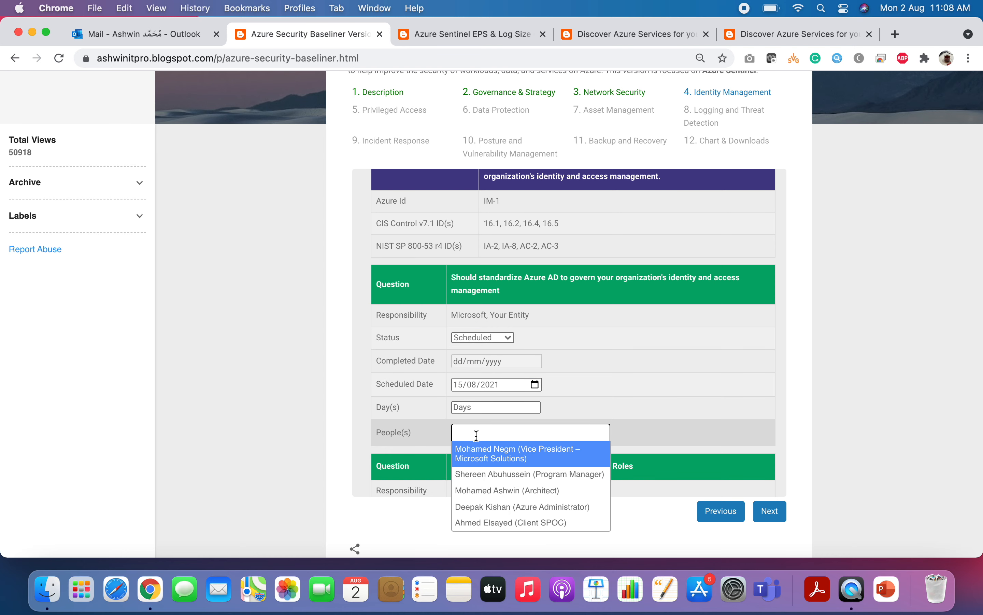
pyautogui.click(474, 407)
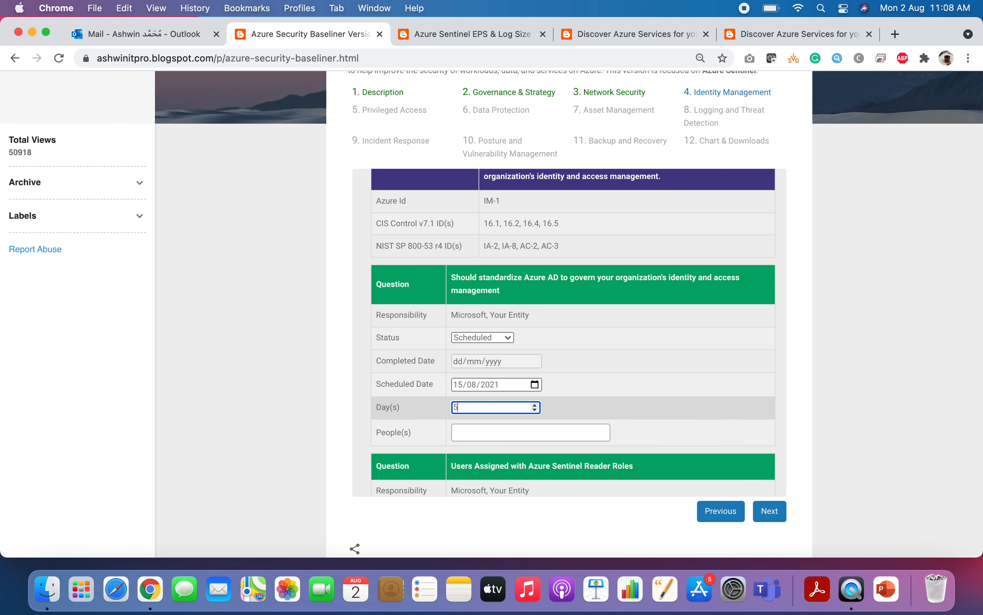
pyautogui.click(491, 433)
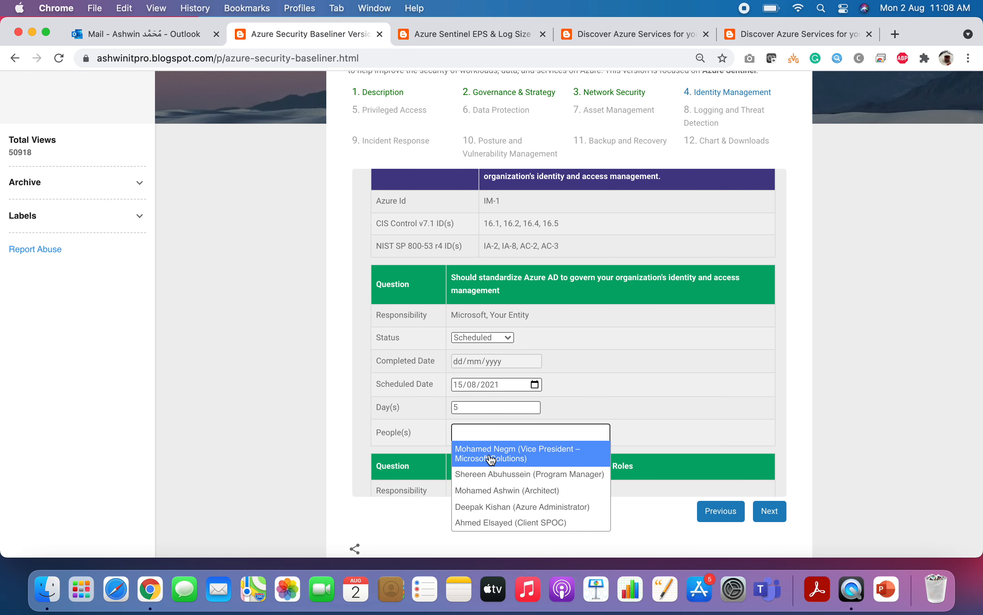
pyautogui.click(493, 458)
pyautogui.click(461, 434)
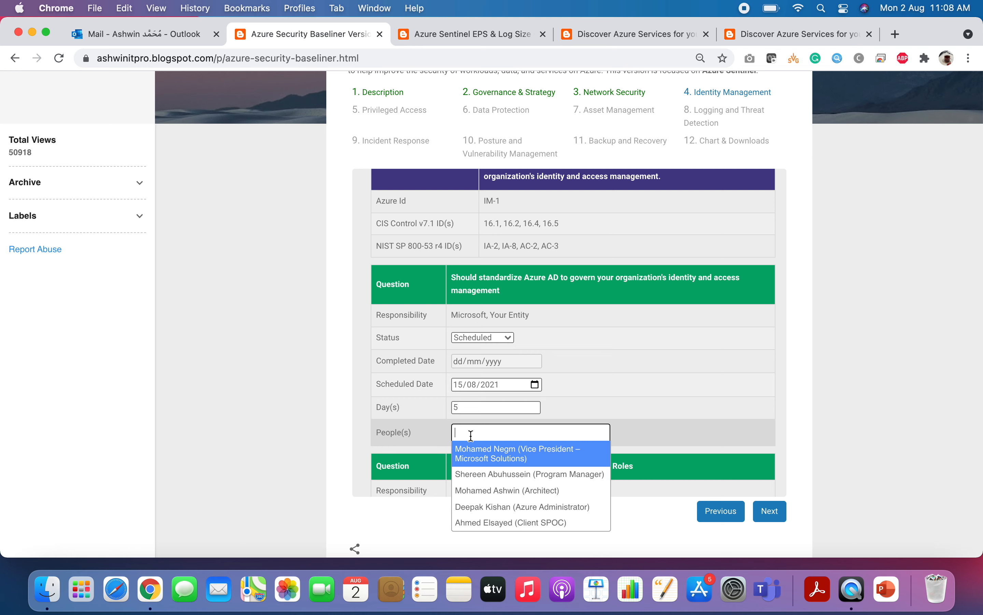
pyautogui.click(496, 489)
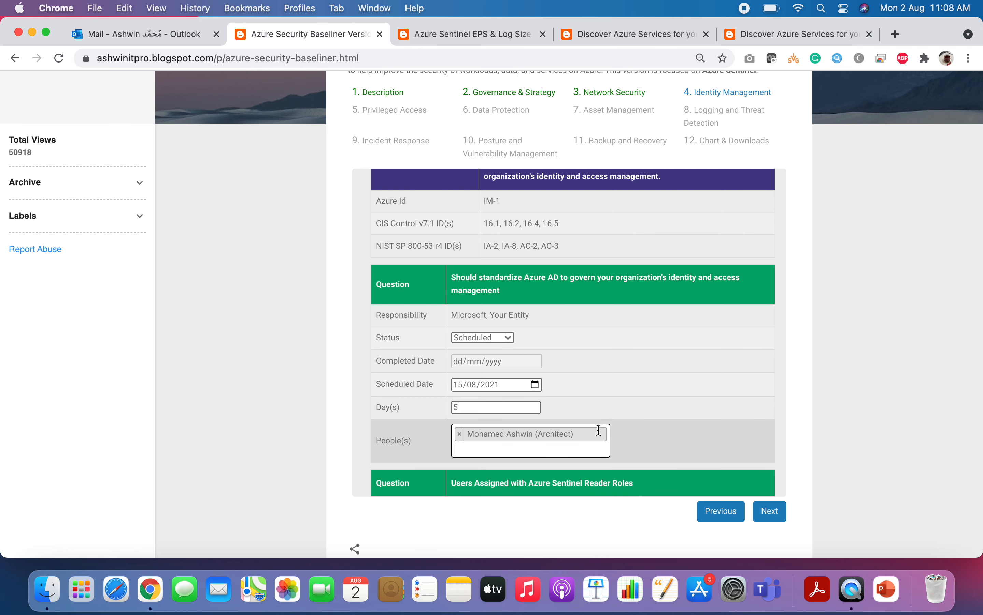
# Look through the remaining IM-1 questions on users assigned with Azure Sentinel roles
pyautogui.scroll(-3, 500, 335)
pyautogui.scroll(-5, 500, 331)
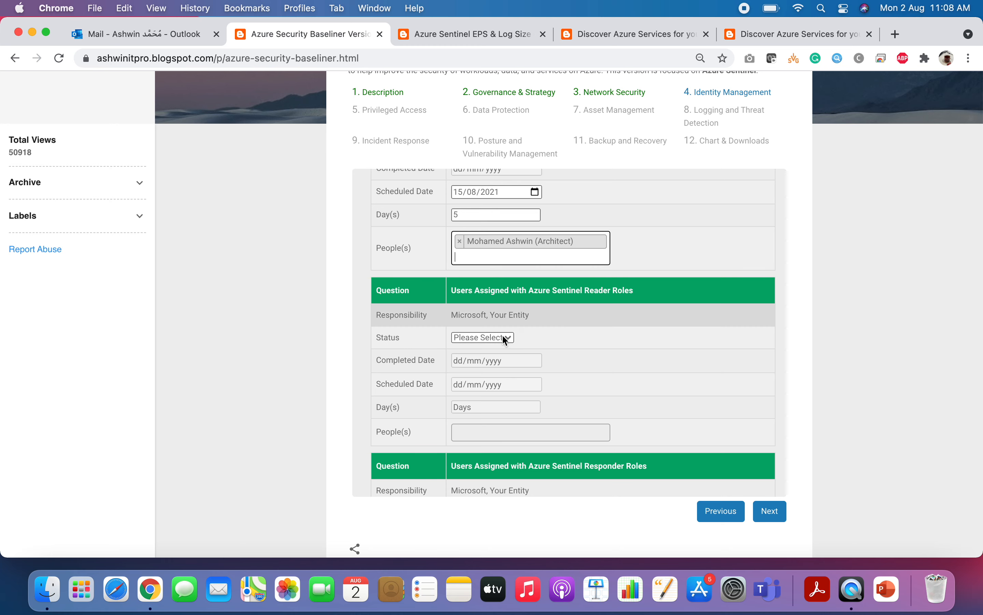
pyautogui.scroll(-15, 498, 366)
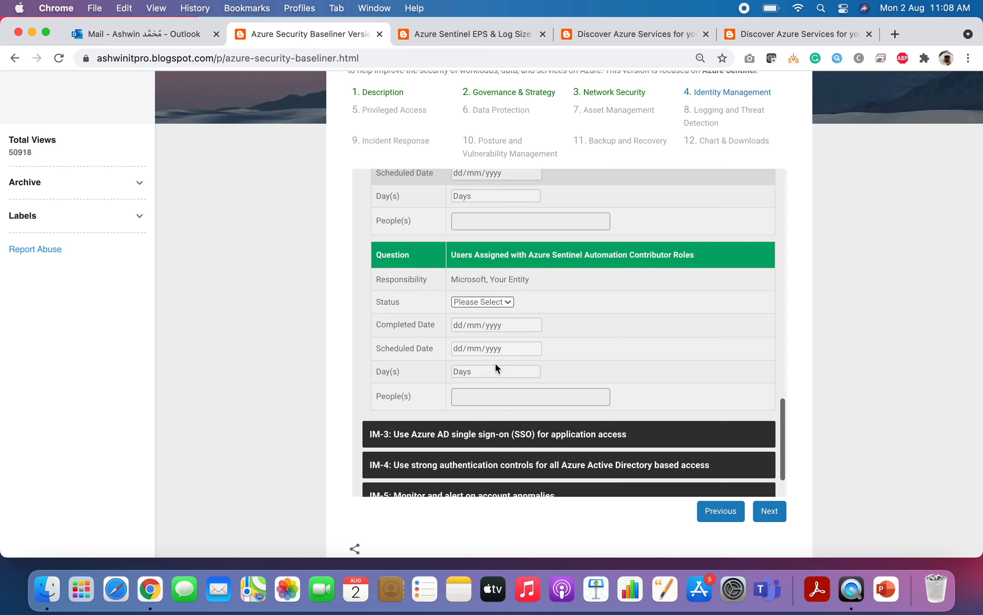
pyautogui.scroll(-3, 495, 364)
# Expand IM-4, "Use strong authentication controls for all Azure Active Directory based access", and review its description and passwordless authentication questions
pyautogui.click(478, 407)
pyautogui.scroll(-5, 483, 365)
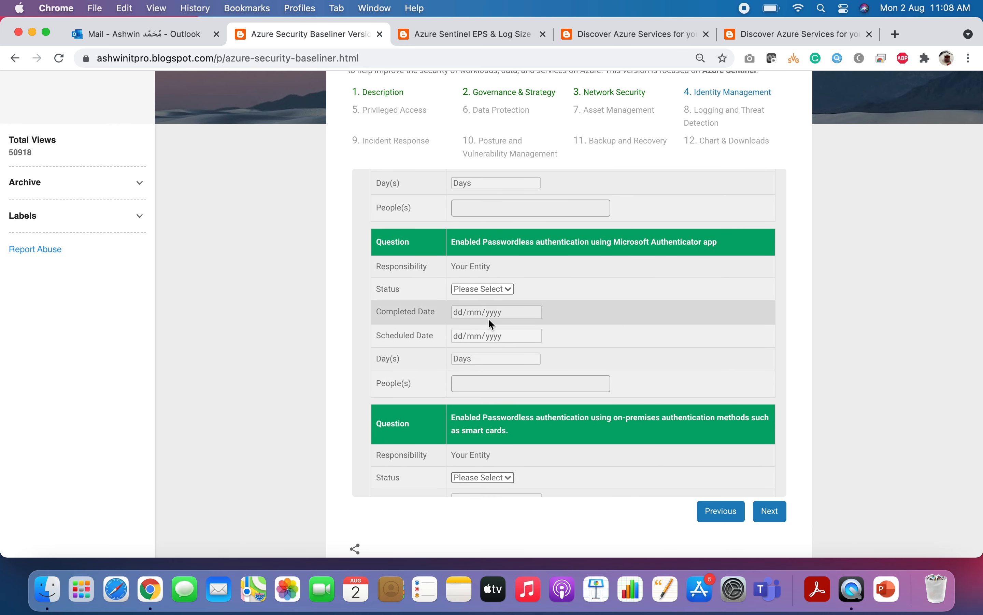
pyautogui.scroll(20, 489, 308)
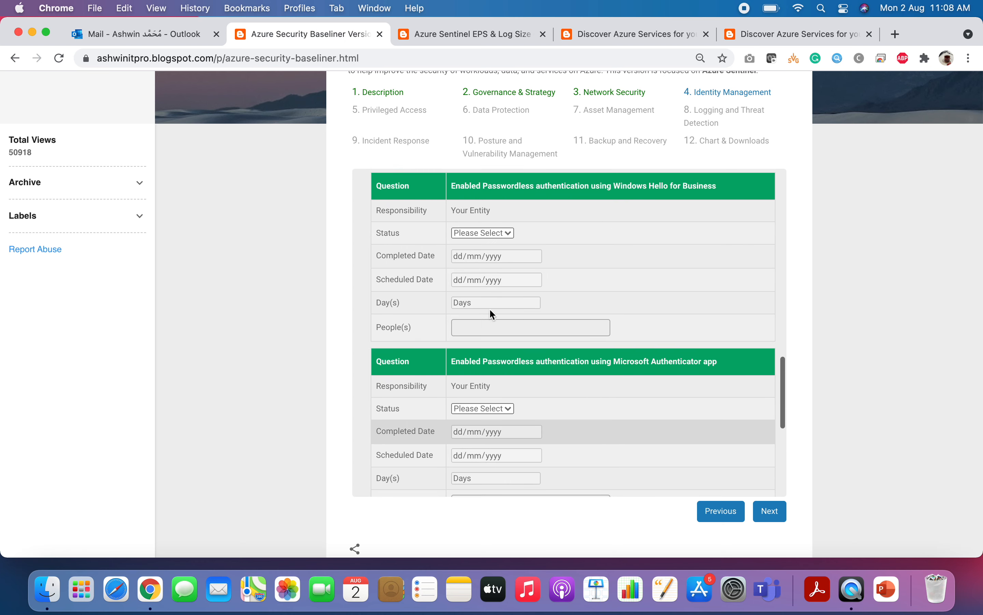
pyautogui.scroll(10, 489, 310)
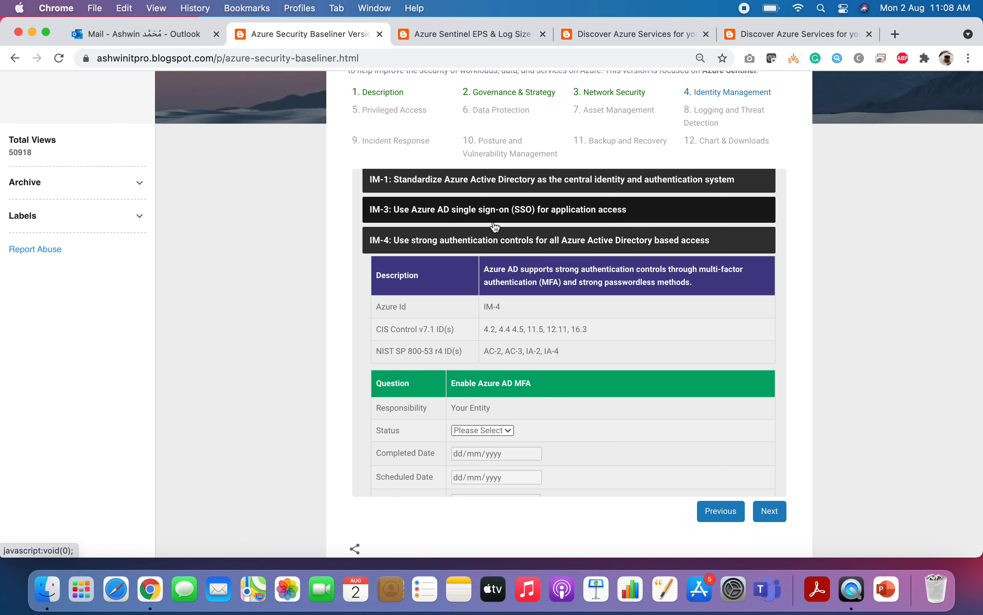
# Set the "Enable Azure AD MFA" question to Scheduled for 15/08/2021 with 3 days and the Azure Administrator as its person
pyautogui.click(475, 431)
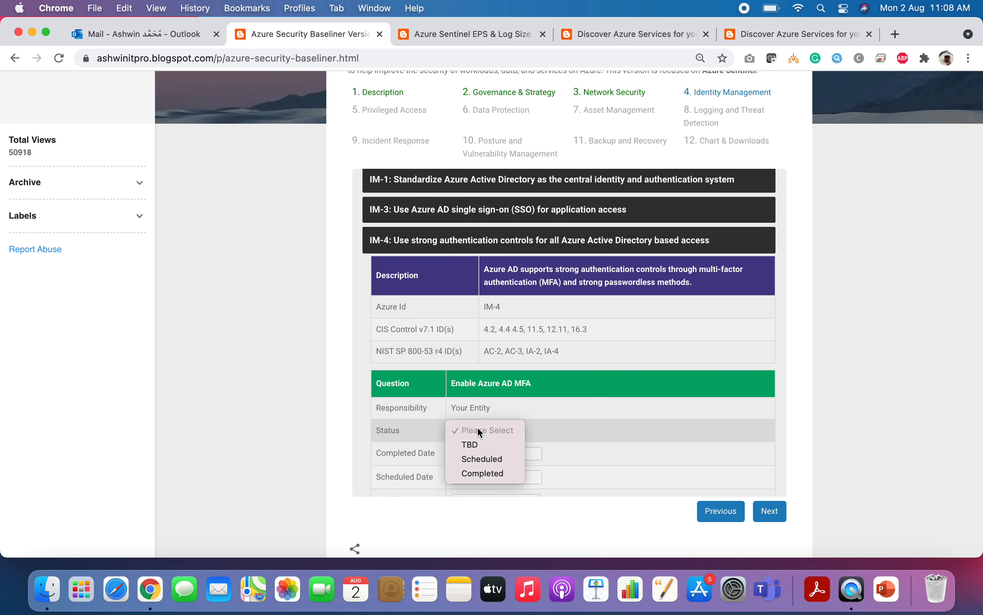
pyautogui.click(471, 460)
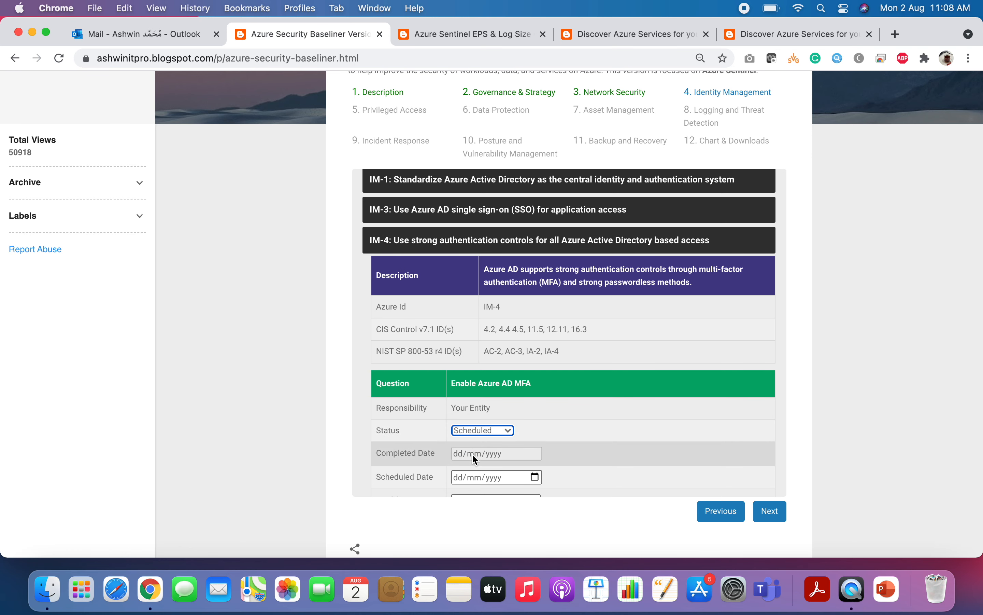
pyautogui.click(536, 476)
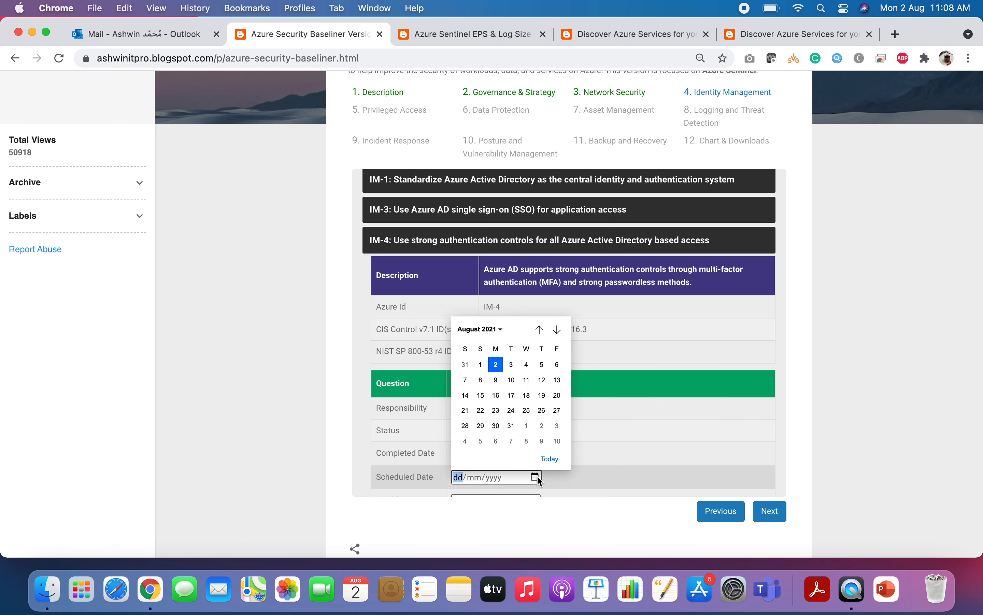
pyautogui.click(480, 395)
pyautogui.scroll(-2, 477, 392)
pyautogui.click(466, 378)
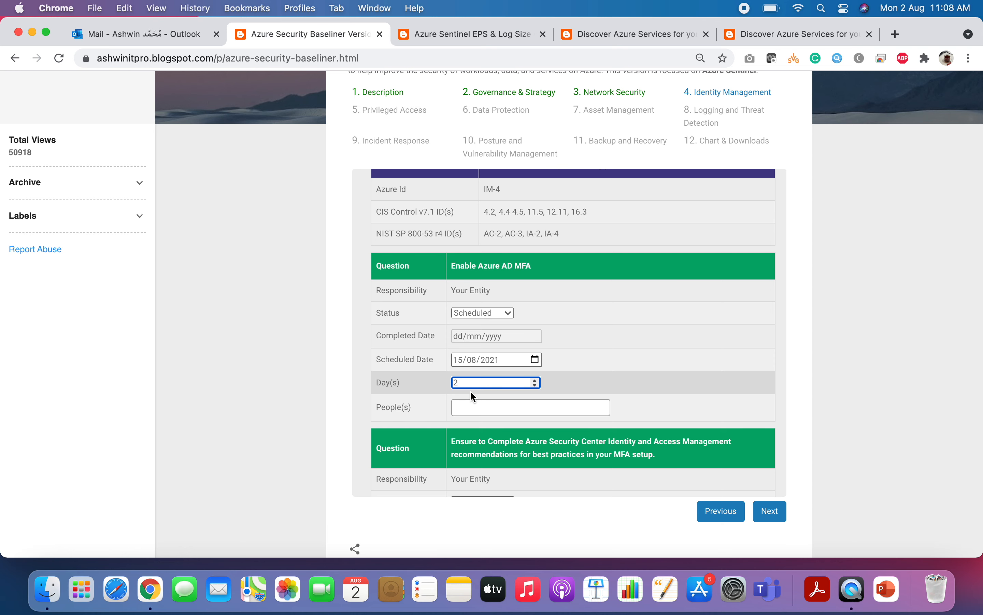
pyautogui.click(472, 406)
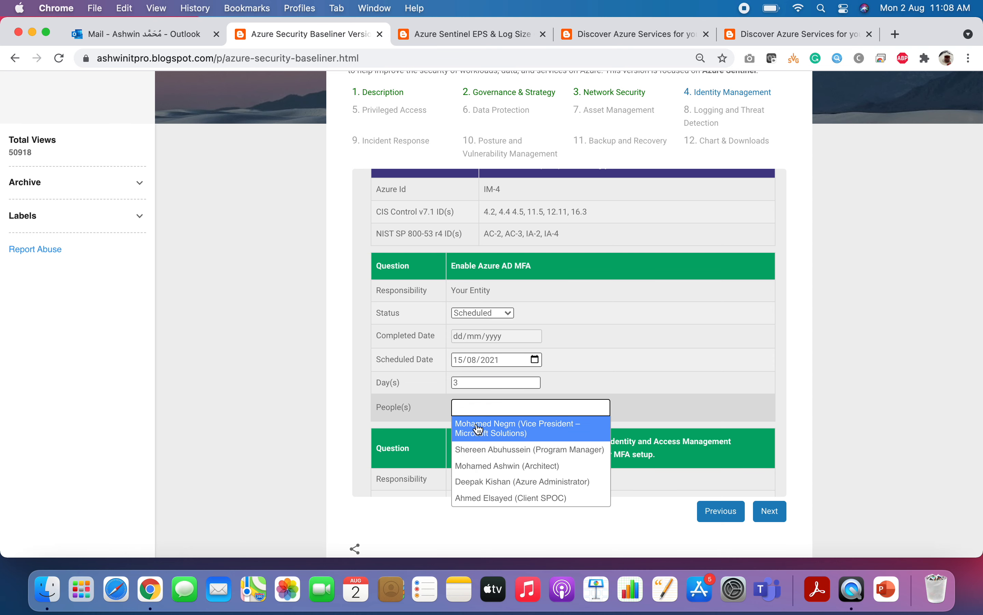
pyautogui.click(489, 481)
# Look through the rest of IM-4, then expand IM-5 "Monitor and alert on account anomalies" and review its description and questions
pyautogui.scroll(-5, 528, 423)
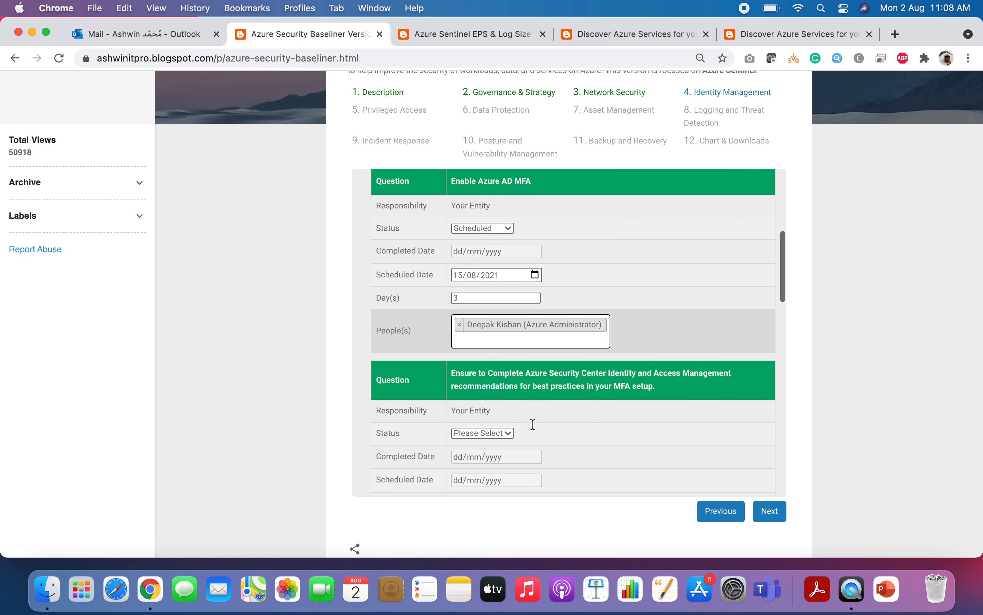
pyautogui.scroll(-10, 534, 425)
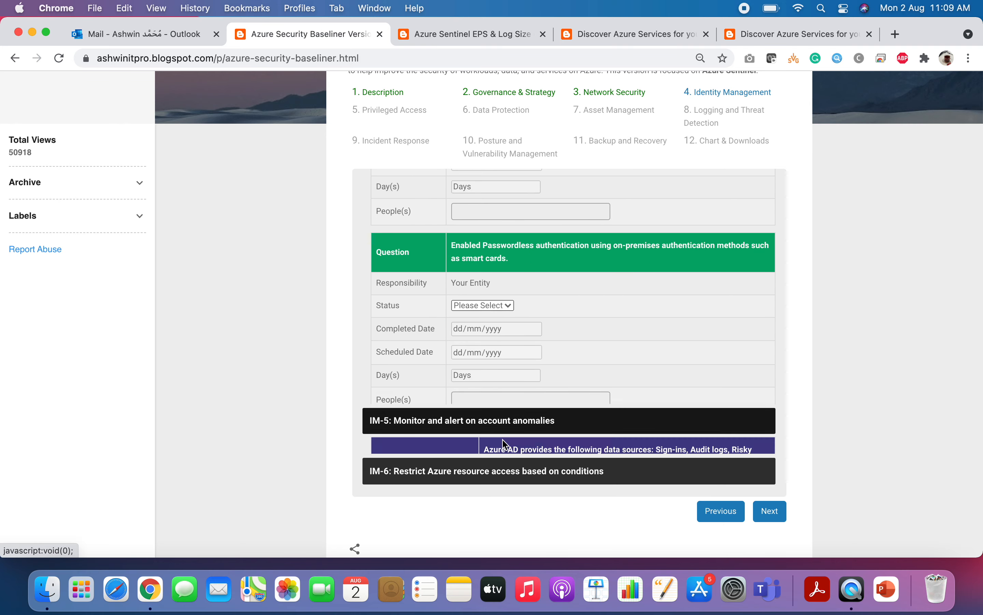
pyautogui.click(504, 439)
pyautogui.scroll(-5, 506, 459)
pyautogui.scroll(10, 502, 461)
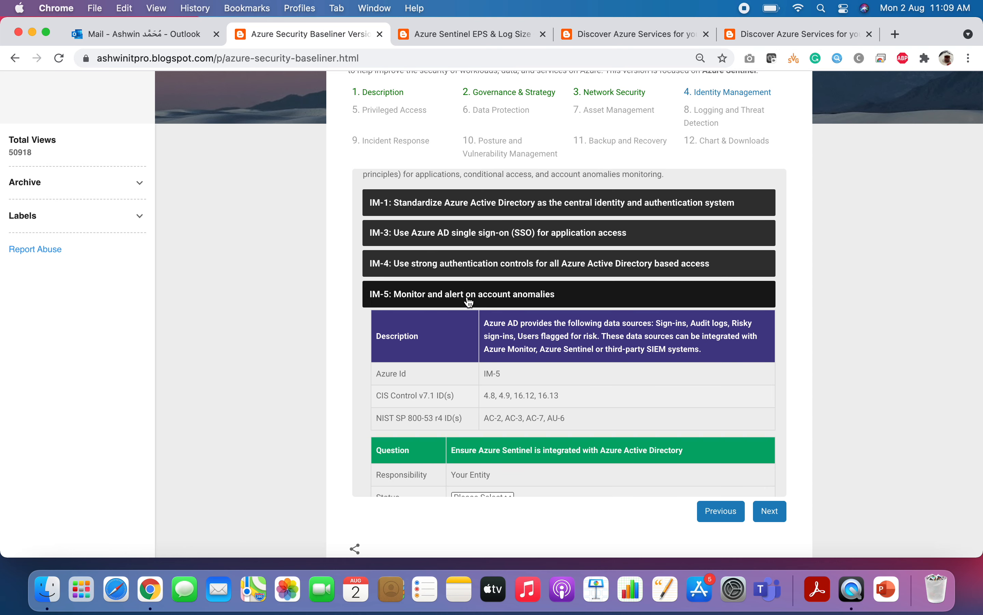
pyautogui.scroll(-10, 523, 367)
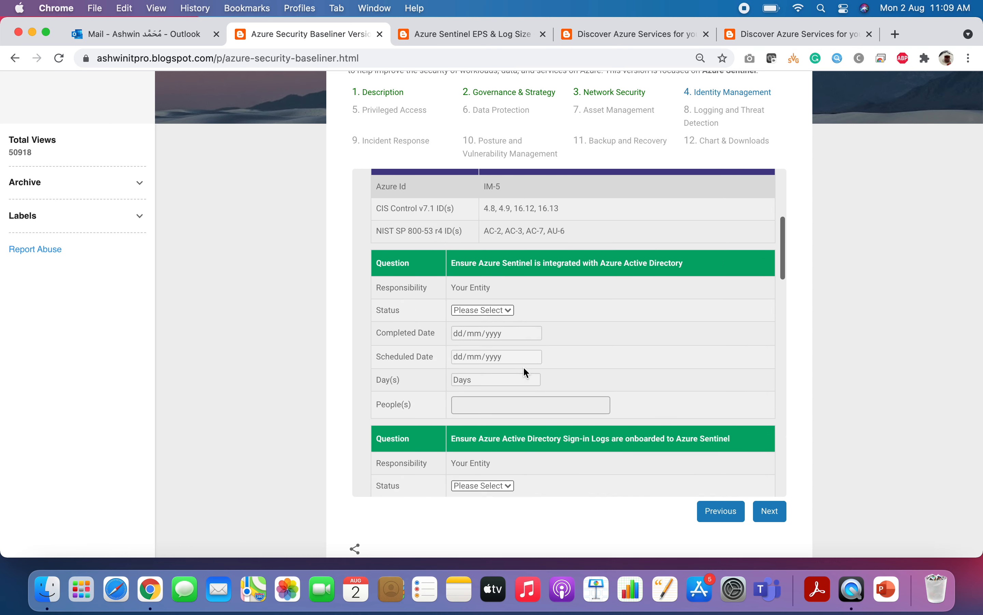
# Advance from Identity Management to the Privileged Access section and expand PA-2, "Restrict administrative access to business-critical systems"
pyautogui.scroll(-15, 524, 365)
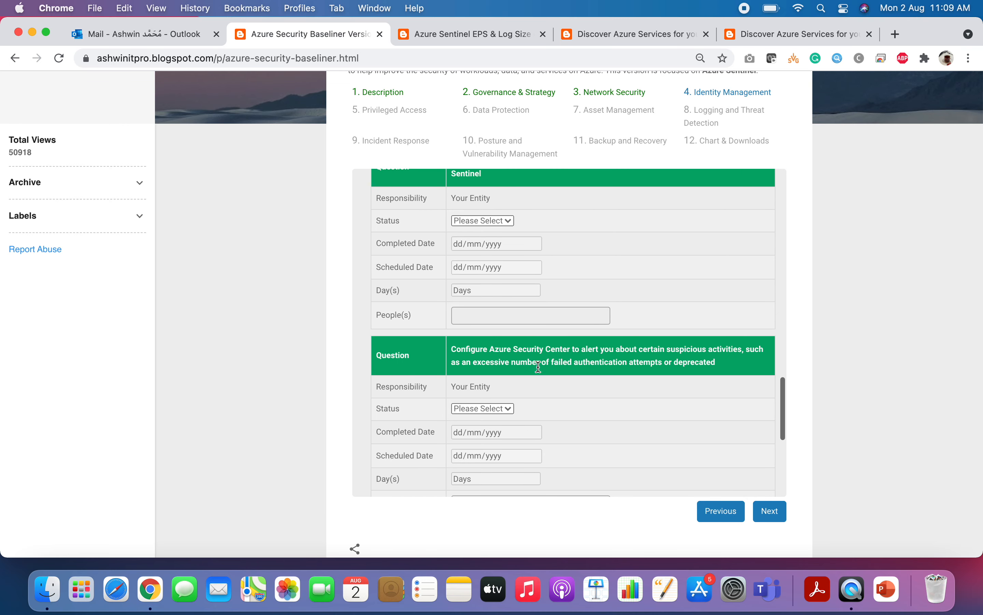
pyautogui.click(774, 513)
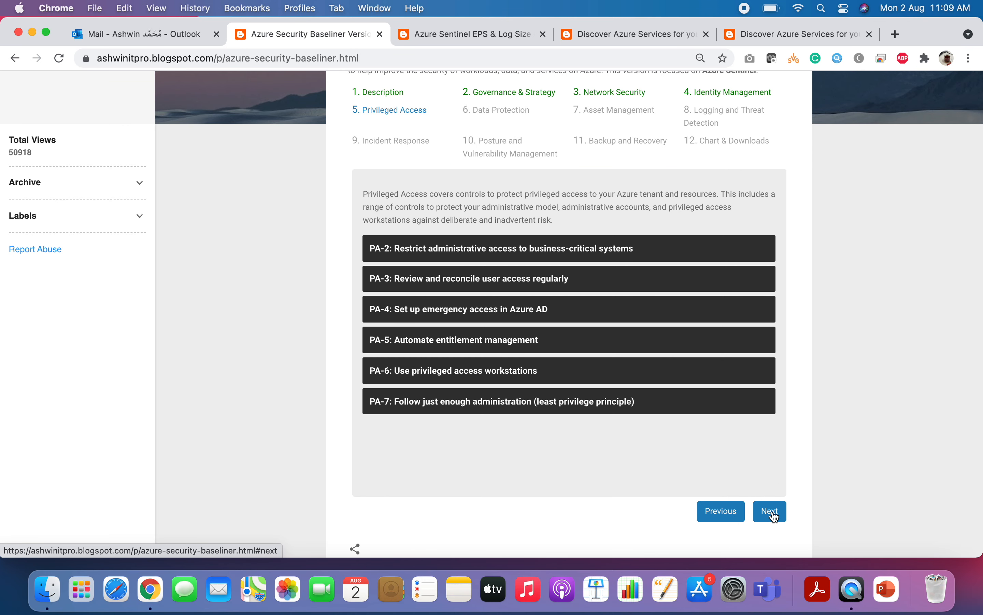
pyautogui.click(466, 247)
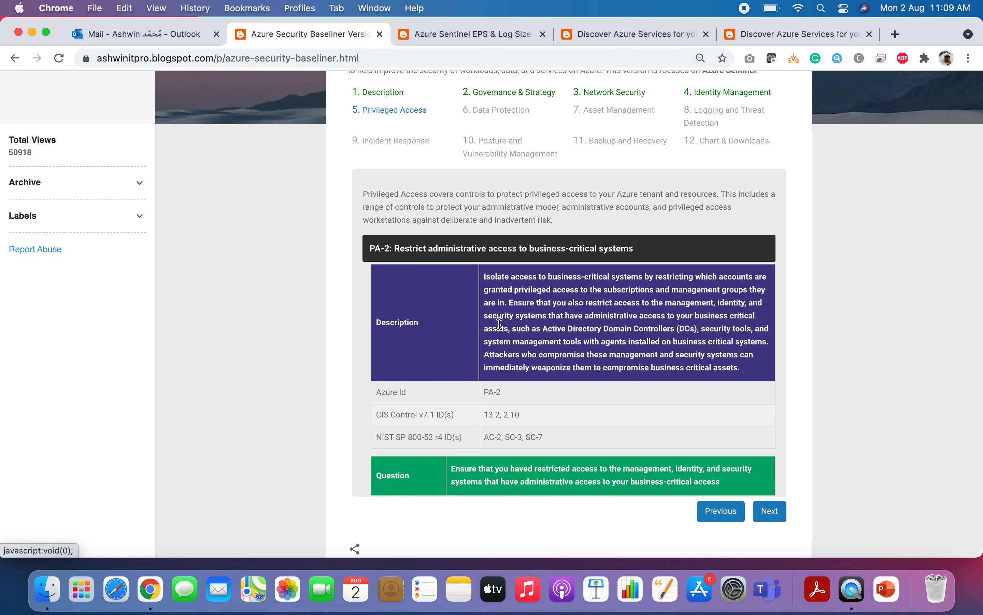
pyautogui.scroll(-5, 500, 329)
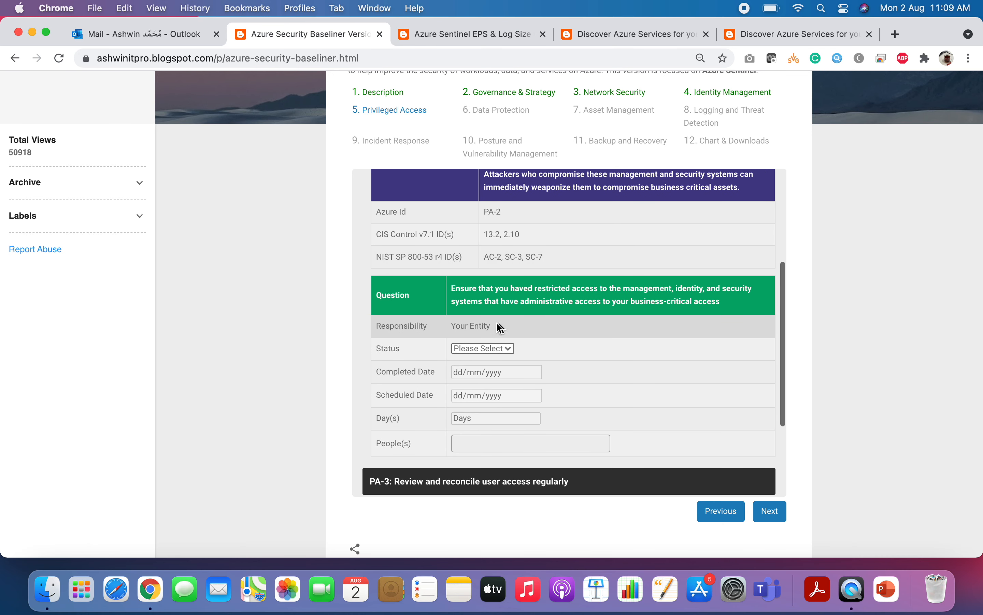
# Set the PA-2 restricted access question to Scheduled for 22/08/2021 with 3 days and the Azure Administrator as its person
pyautogui.click(482, 350)
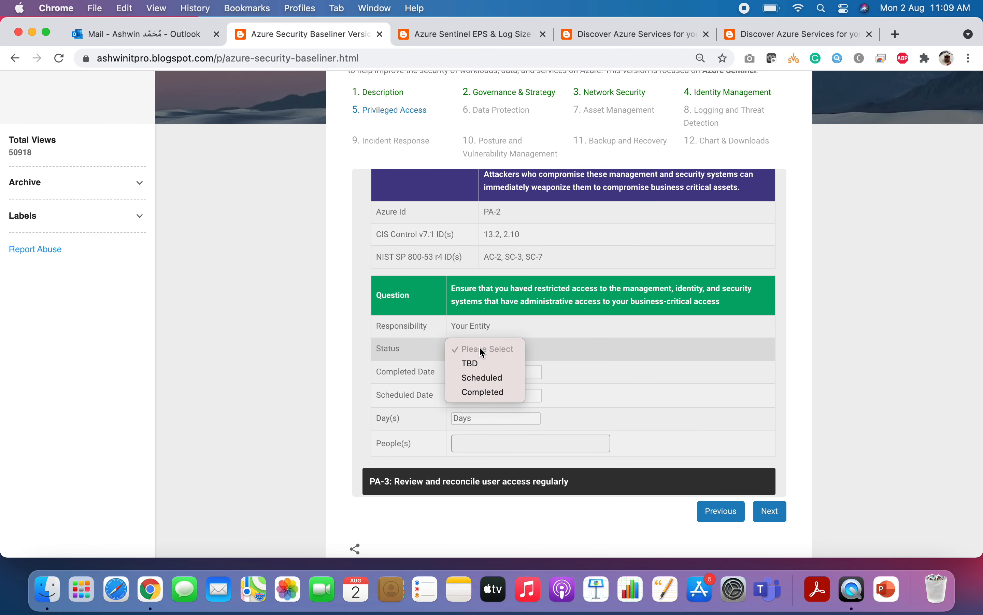
pyautogui.click(483, 377)
pyautogui.click(534, 397)
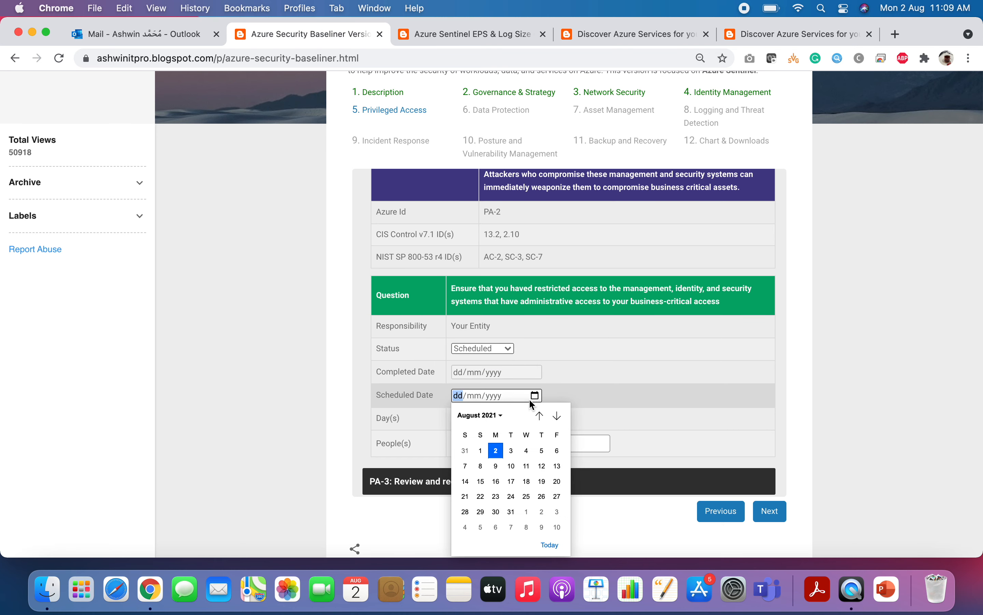
pyautogui.click(479, 494)
pyautogui.click(468, 419)
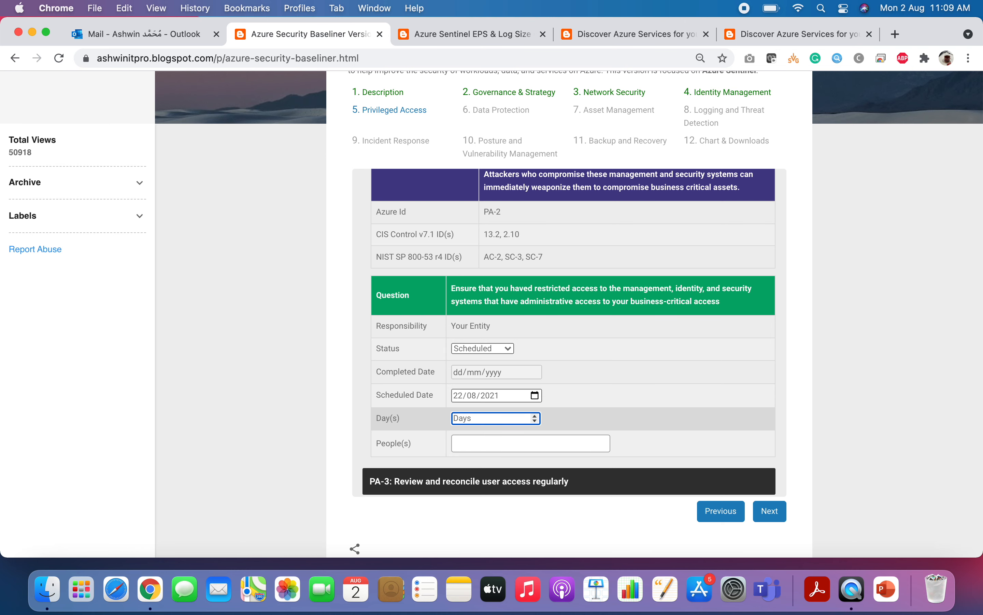
pyautogui.write('3')
pyautogui.click(488, 443)
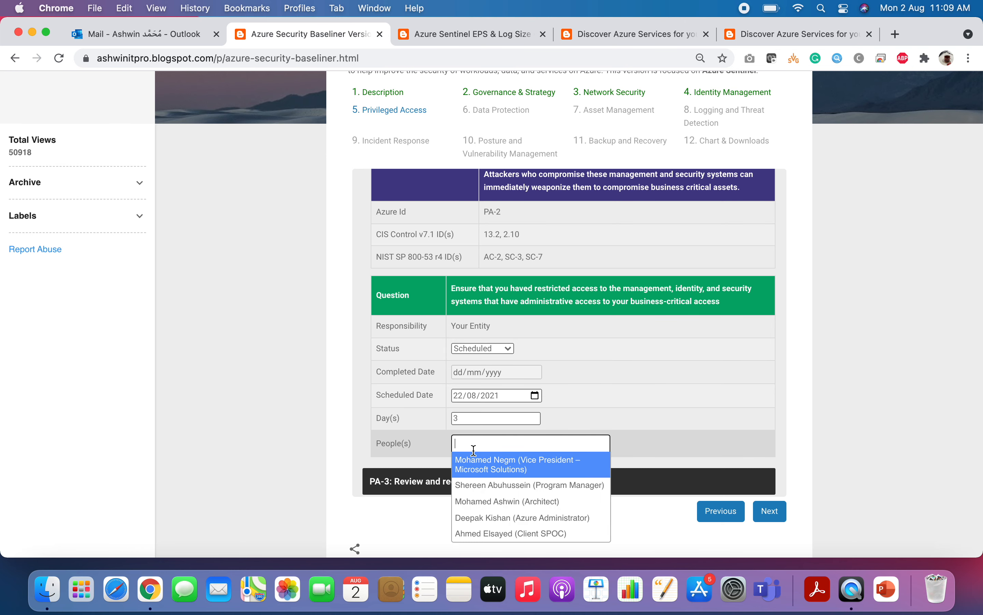
pyautogui.click(498, 518)
# Advance to the Data Protection section and expand DP-4, "Encrypt sensitive information in transit", to reach its TLS v1.2 question
pyautogui.scroll(-3, 650, 402)
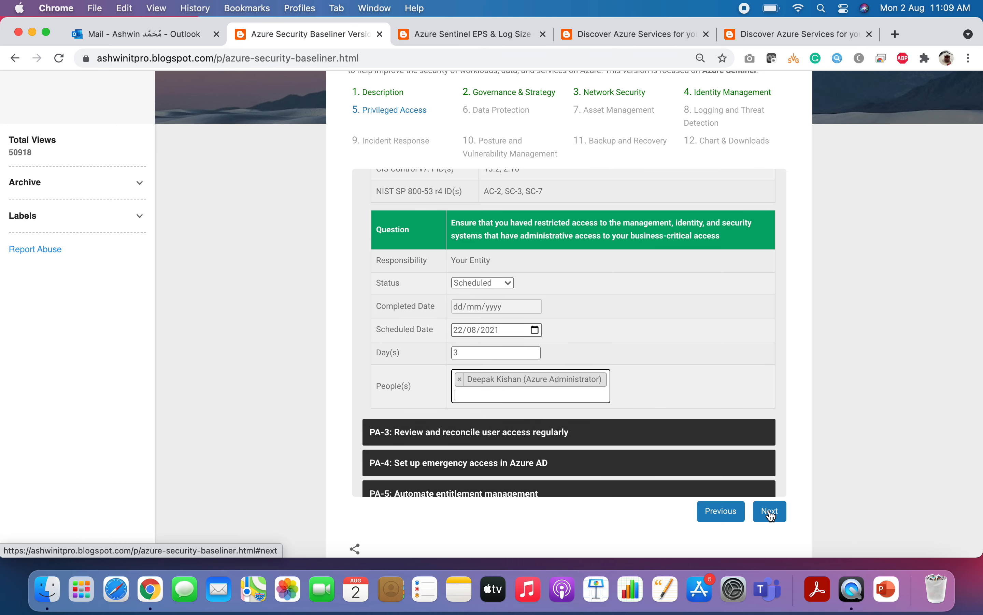
pyautogui.scroll(-10, 712, 447)
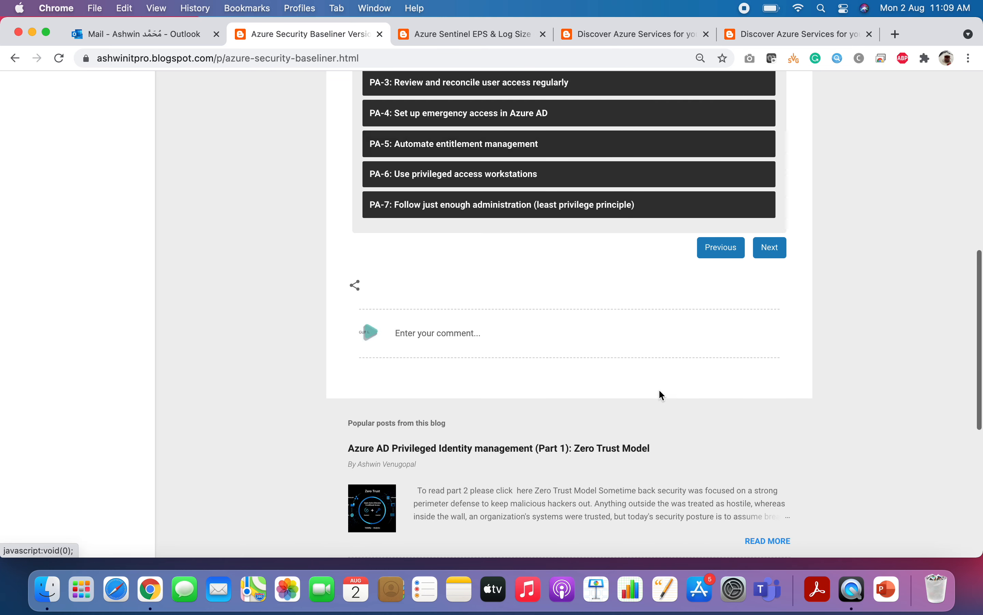
pyautogui.scroll(6, 661, 406)
pyautogui.scroll(3, 658, 420)
pyautogui.click(769, 519)
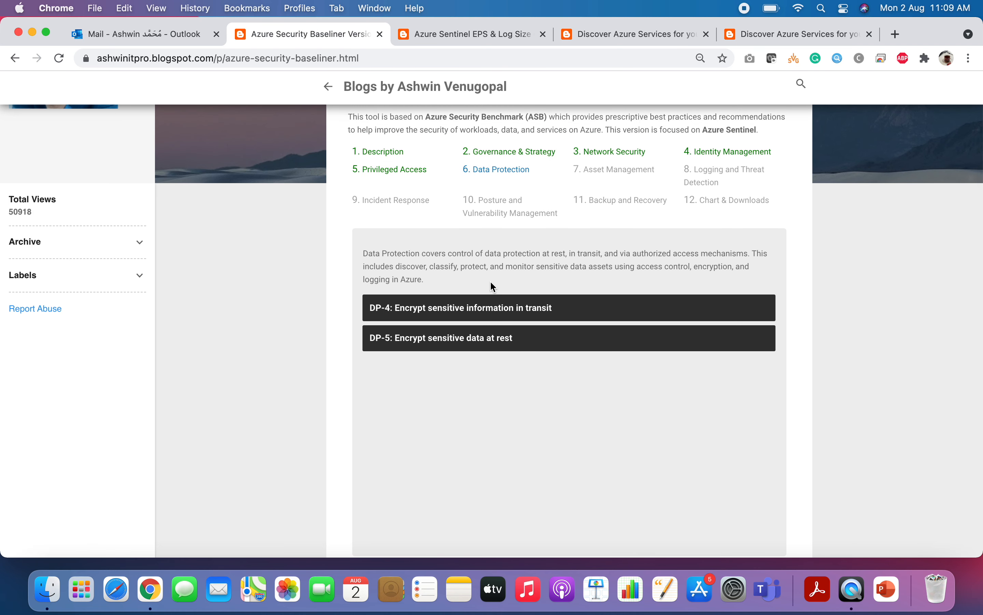
pyautogui.click(461, 311)
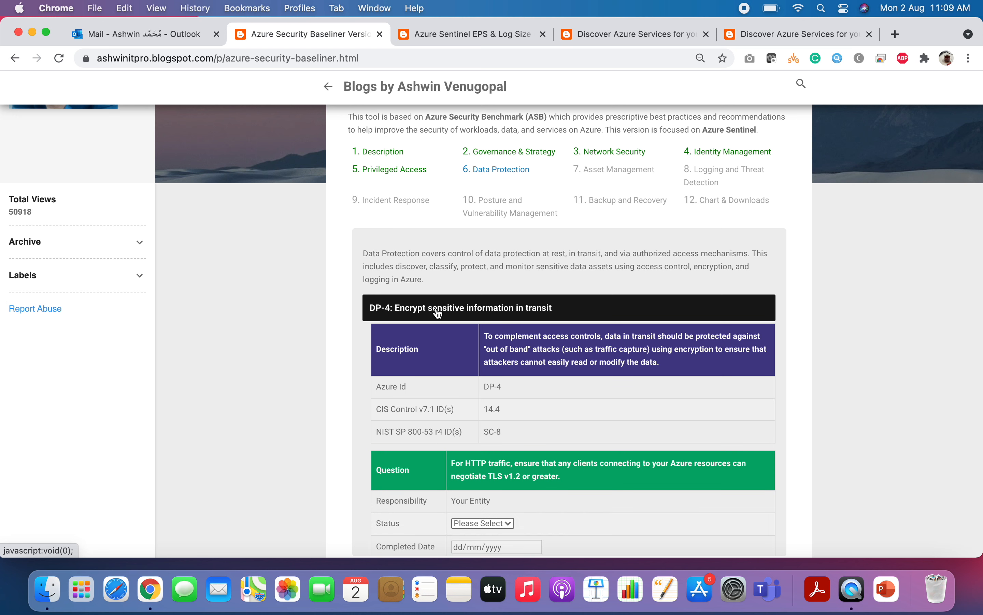
pyautogui.scroll(-5, 471, 320)
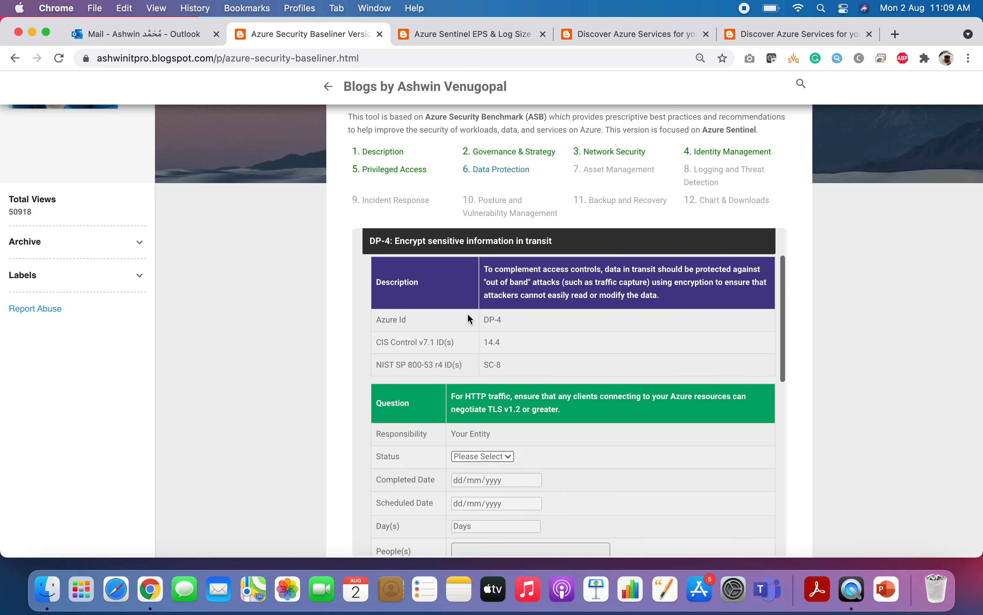
# Set the DP-4 question on TLS v1.2 for HTTP traffic to Completed on 29/07/2021 with 5 days and the Azure Administrator
pyautogui.click(483, 429)
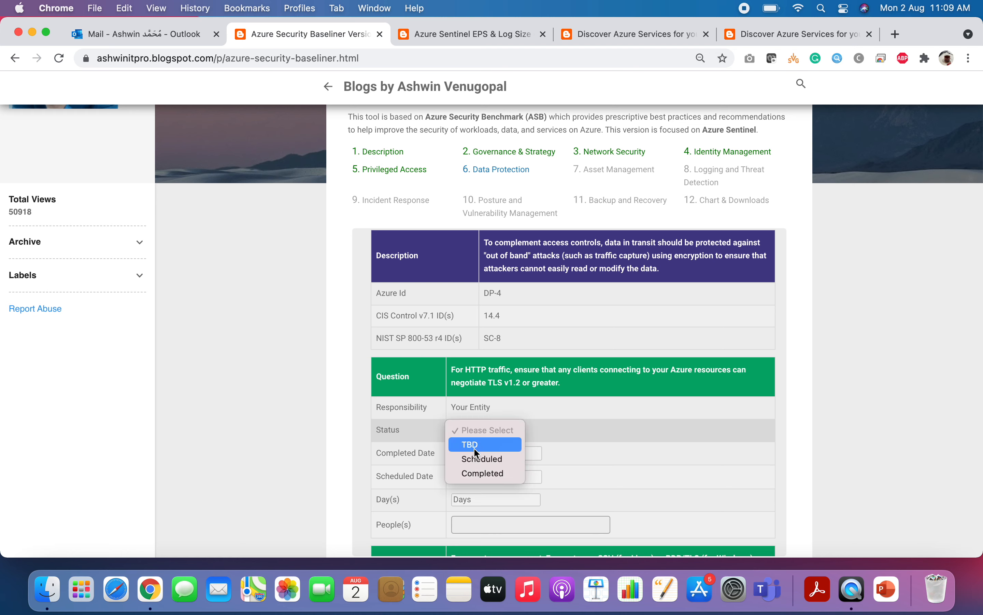
pyautogui.click(475, 474)
pyautogui.click(535, 452)
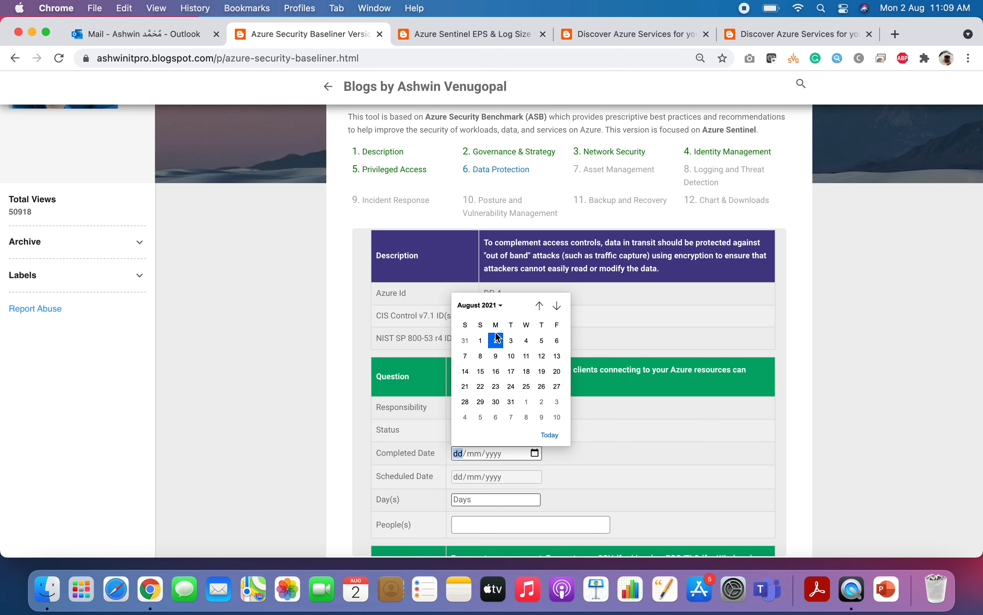
pyautogui.click(541, 306)
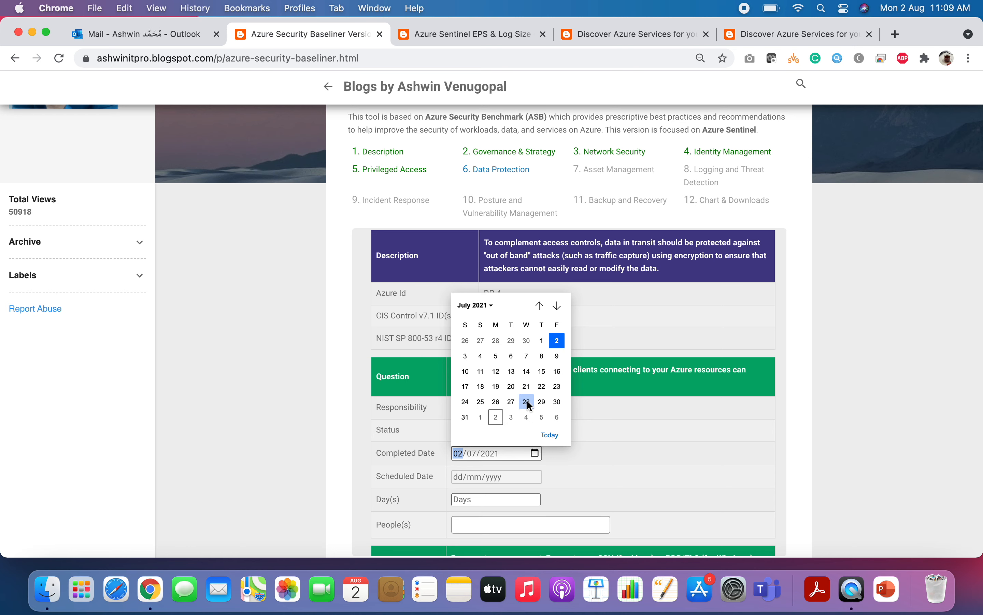
pyautogui.click(542, 402)
pyautogui.click(468, 501)
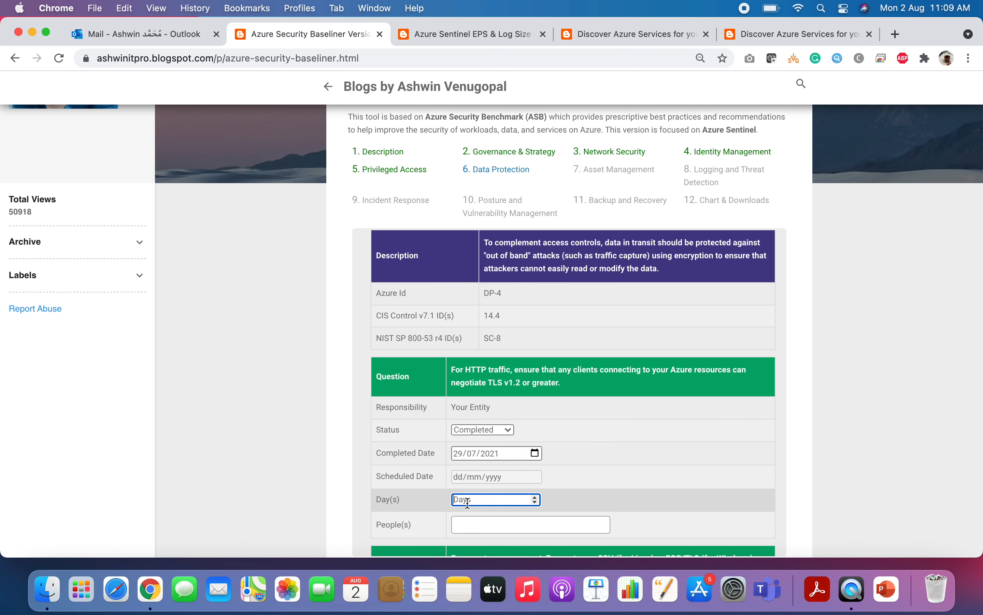
pyautogui.write('5')
pyautogui.click(476, 527)
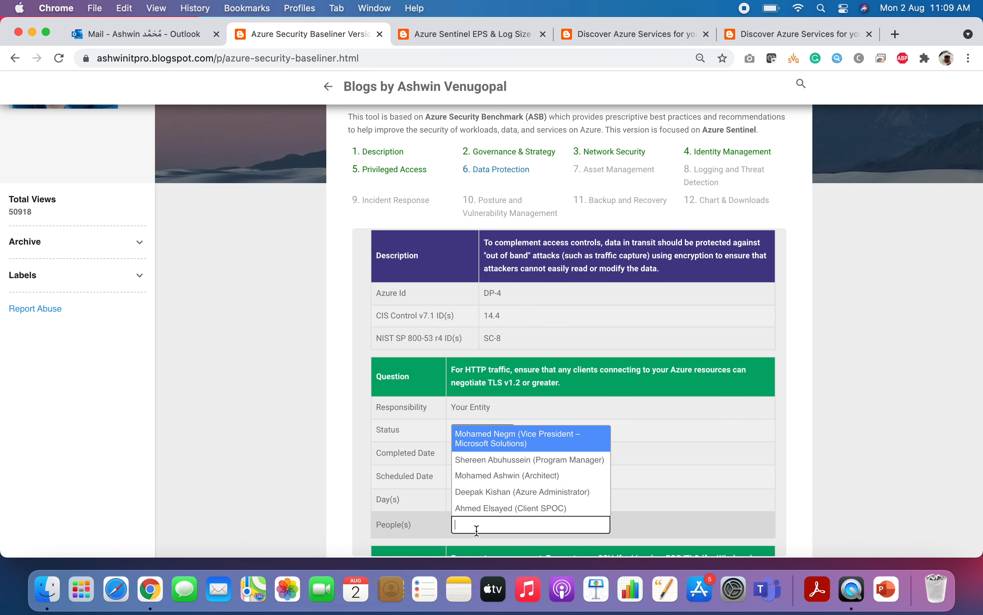
pyautogui.click(492, 497)
# Look through the remaining DP-4 questions, then expand DP-5 "Encrypt sensitive data at rest" and review its description
pyautogui.scroll(-10, 741, 495)
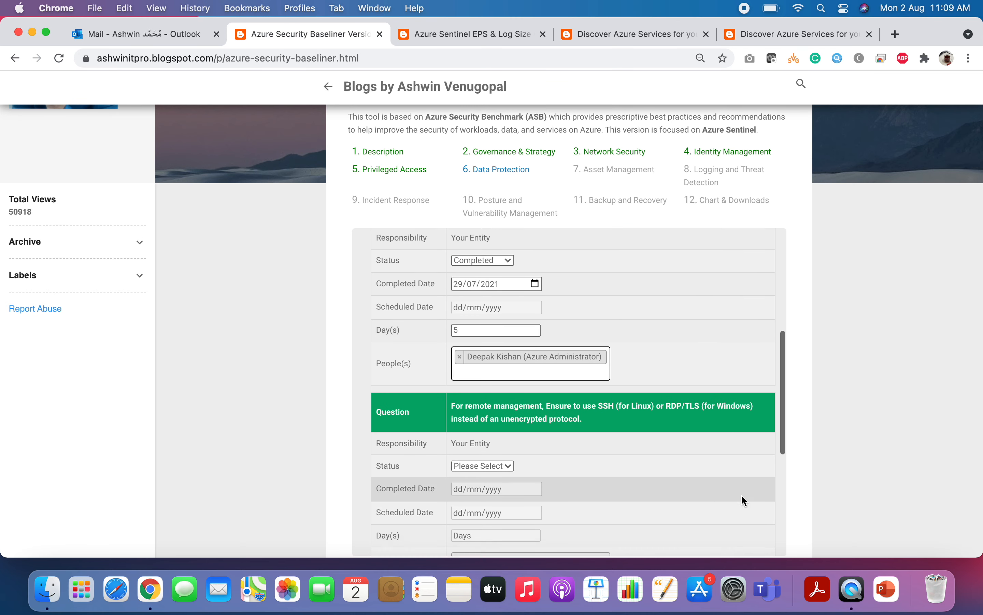
pyautogui.scroll(-5, 741, 495)
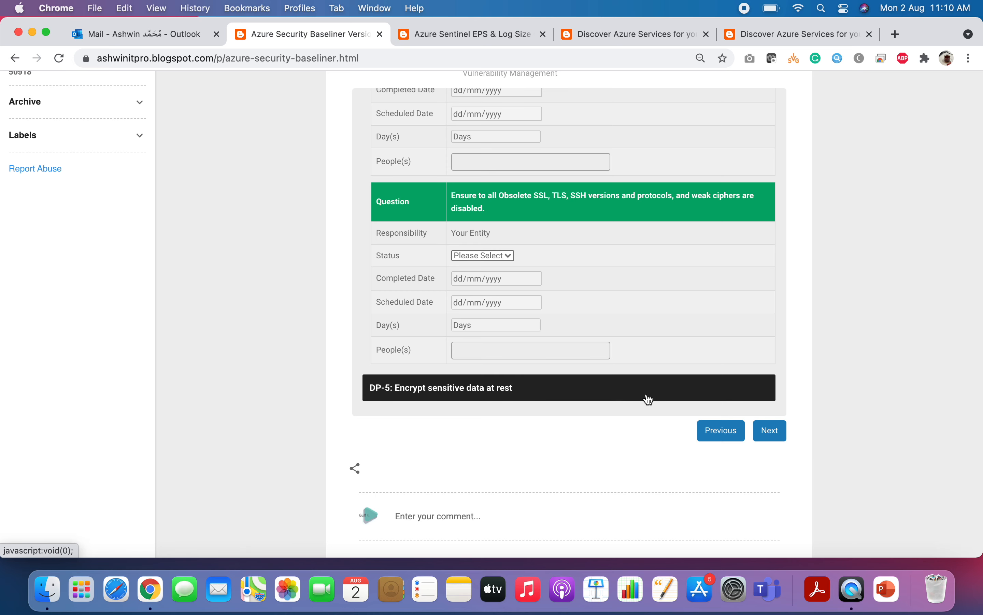
pyautogui.scroll(-6, 587, 390)
pyautogui.scroll(3, 573, 243)
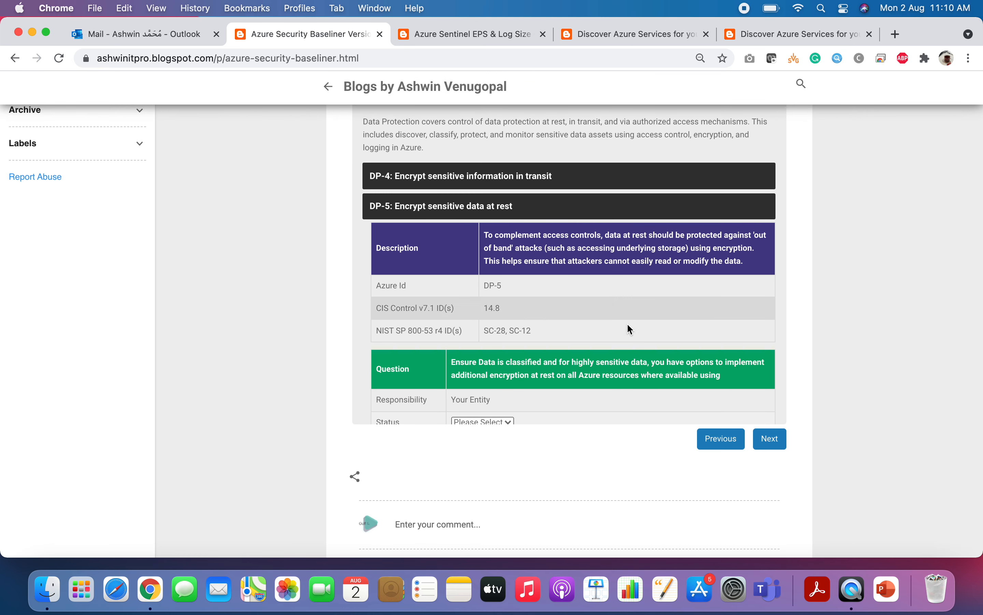
# Advance to the Asset Management section and expand AM-1, "Ensure security team has visibility into risks for assets"
pyautogui.click(772, 443)
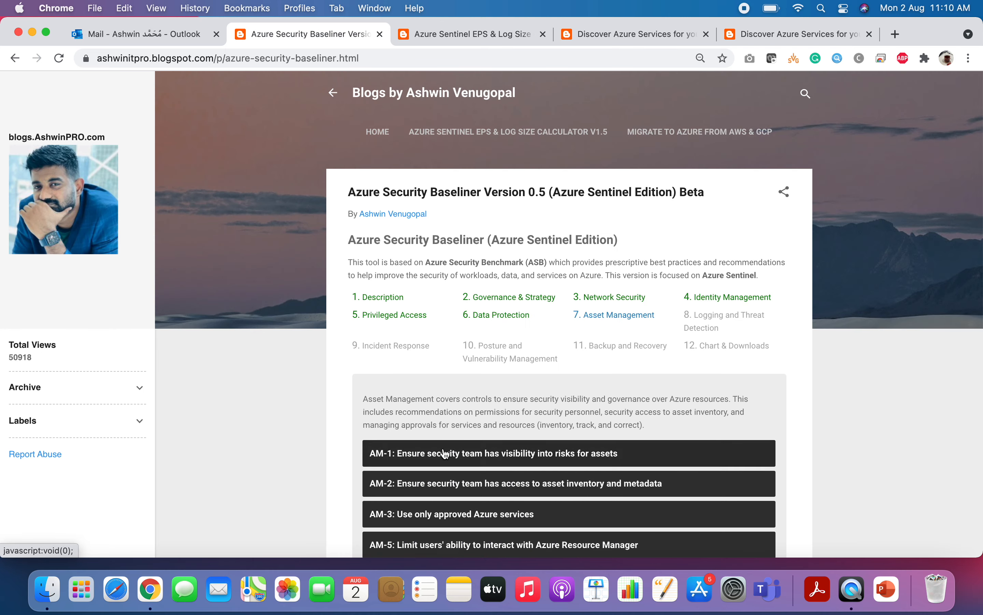
pyautogui.scroll(-3, 504, 450)
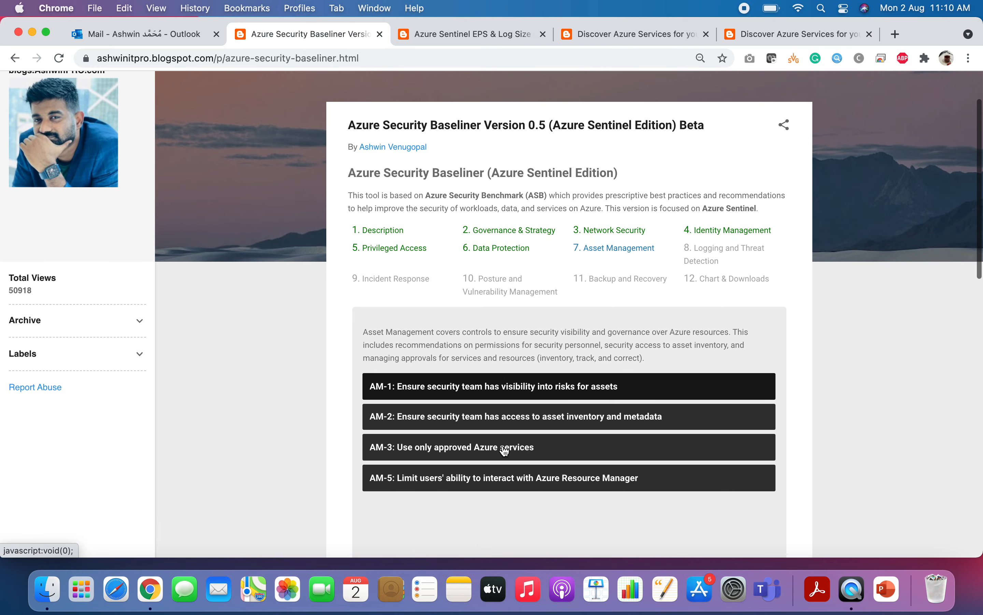
pyautogui.click(500, 368)
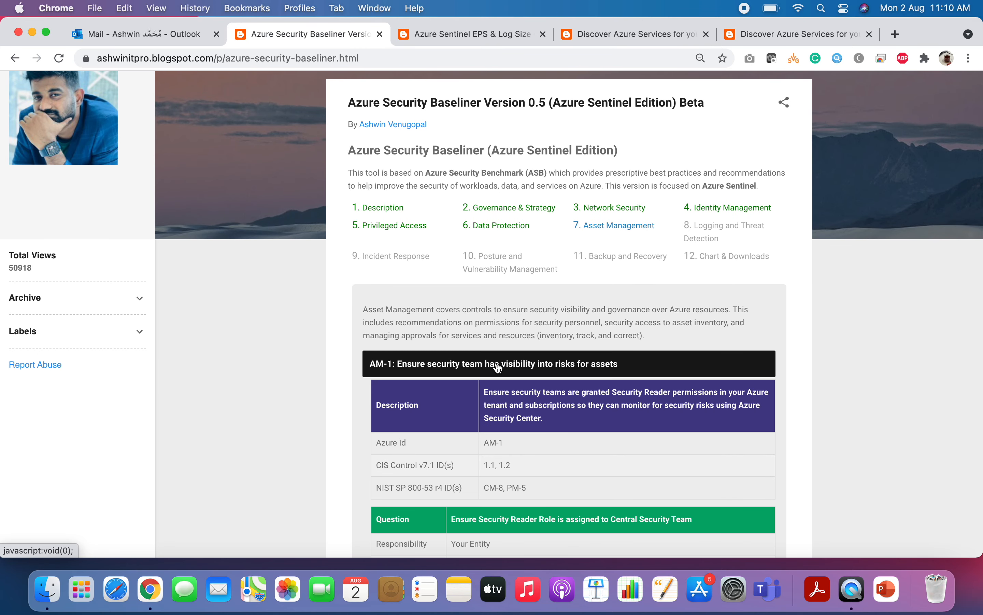
pyautogui.scroll(-2, 497, 362)
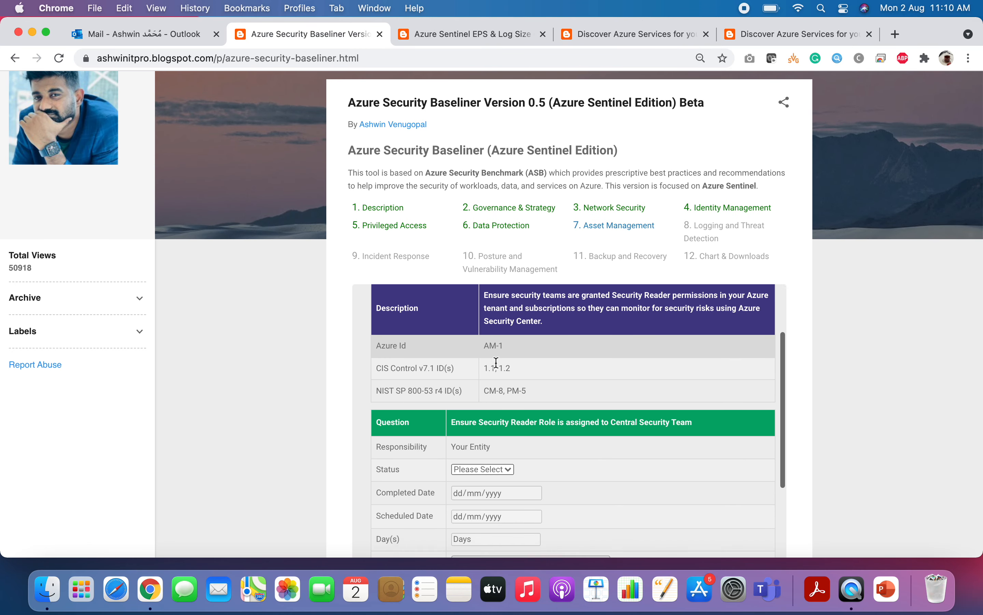
# Set the AM-1 Security Reader Role question to Completed on 29/07/2021 with 5 days and the Client SPOC as its person
pyautogui.click(492, 448)
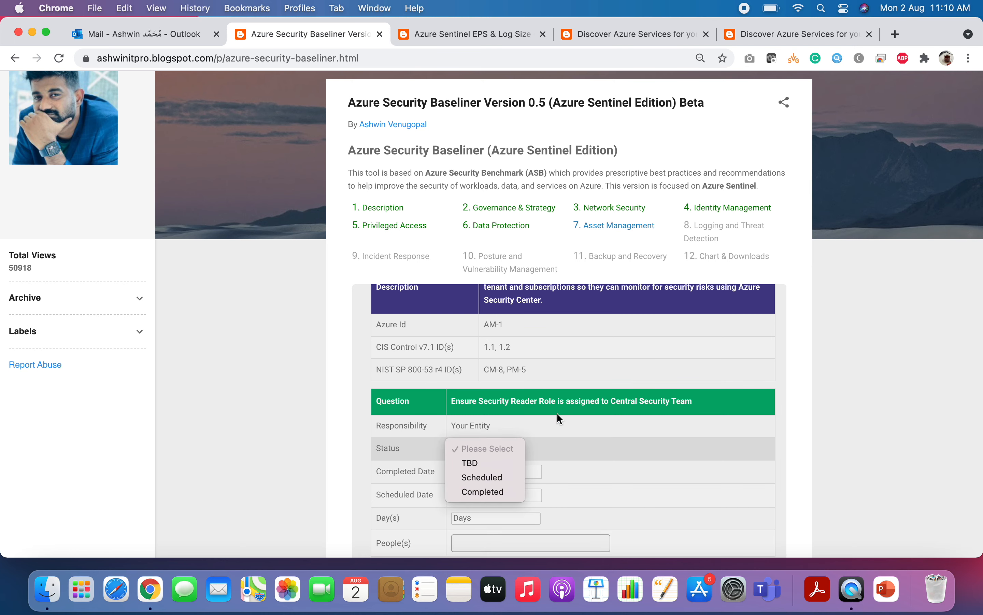
pyautogui.click(482, 493)
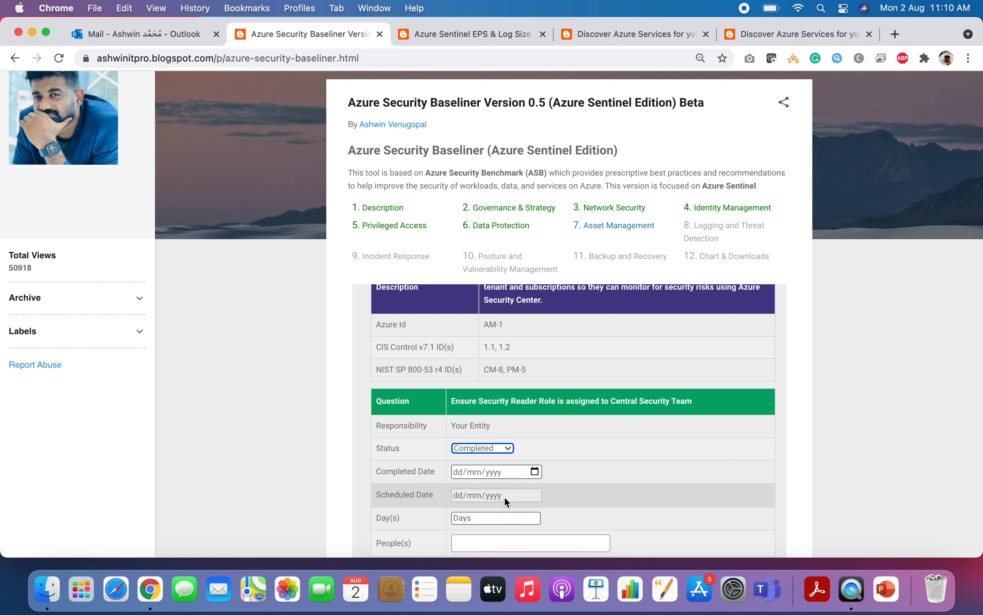
pyautogui.click(534, 471)
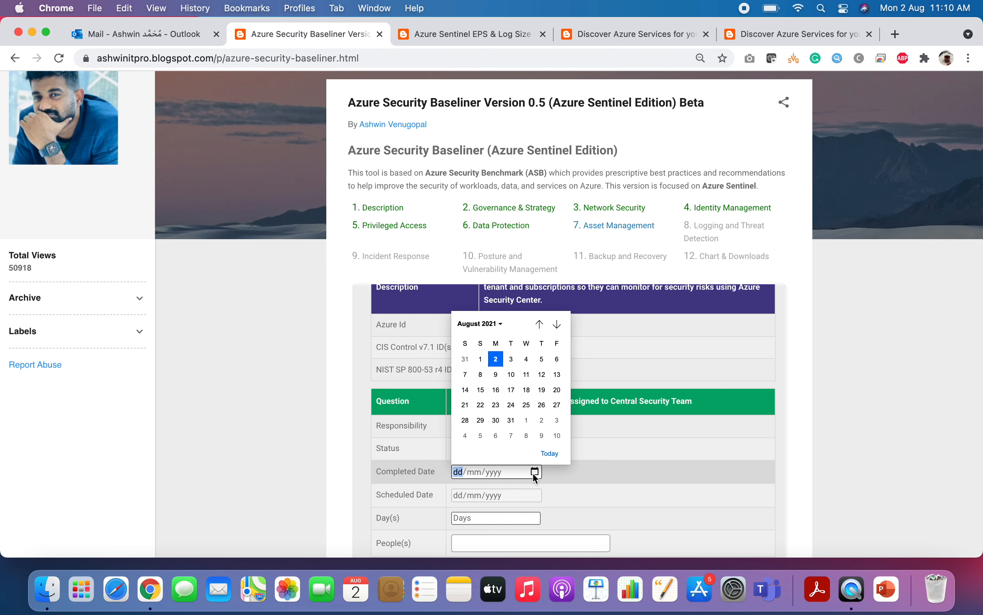
pyautogui.click(543, 323)
pyautogui.click(543, 421)
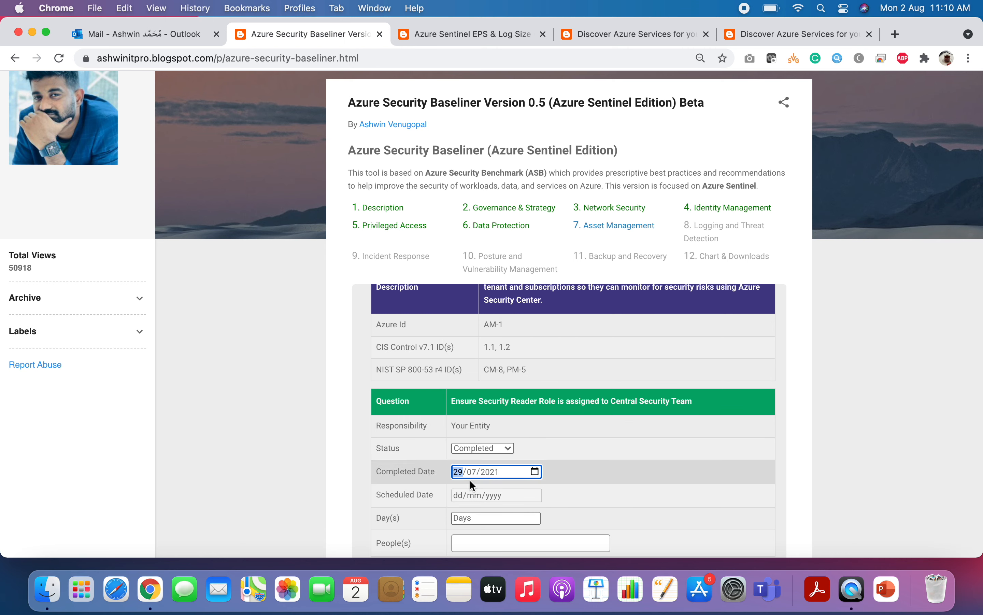
pyautogui.click(466, 517)
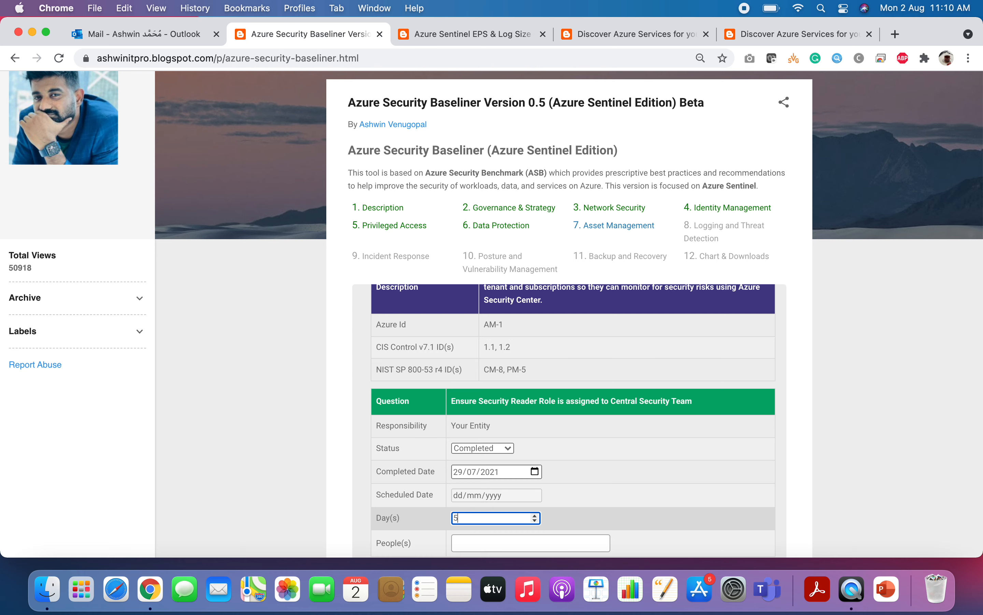
pyautogui.scroll(-3, 839, 458)
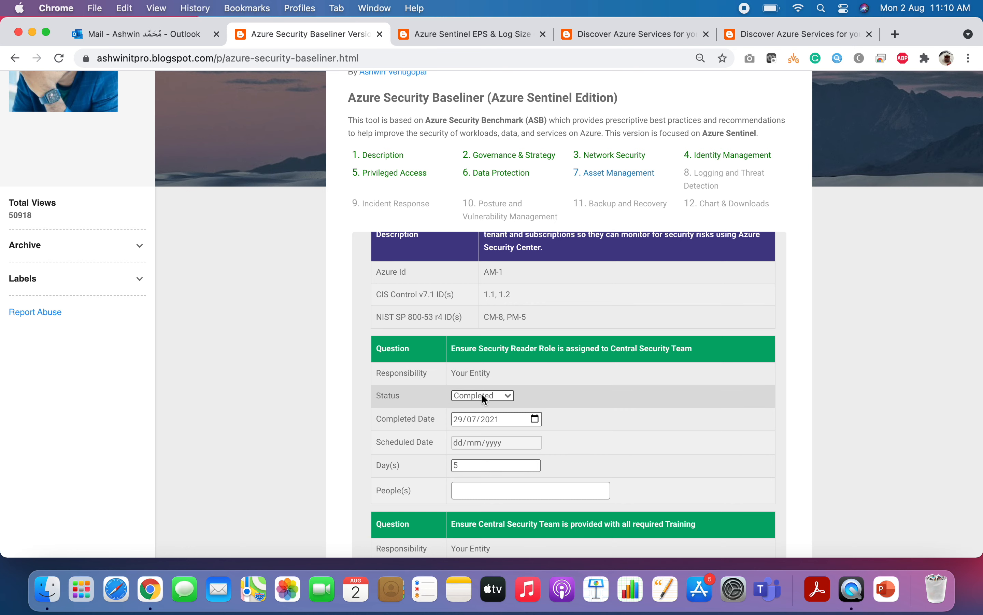
pyautogui.click(463, 489)
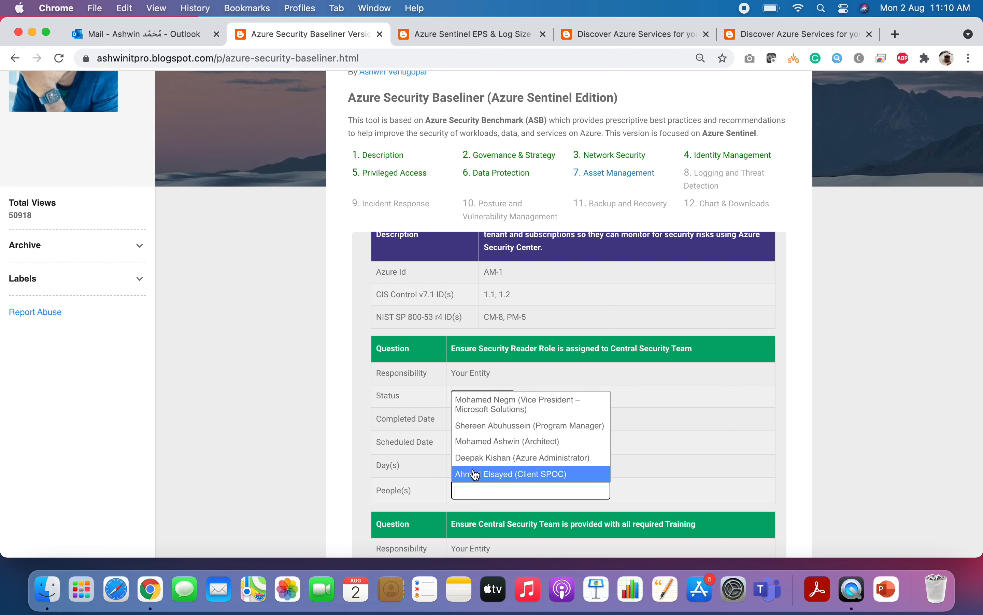
pyautogui.click(475, 473)
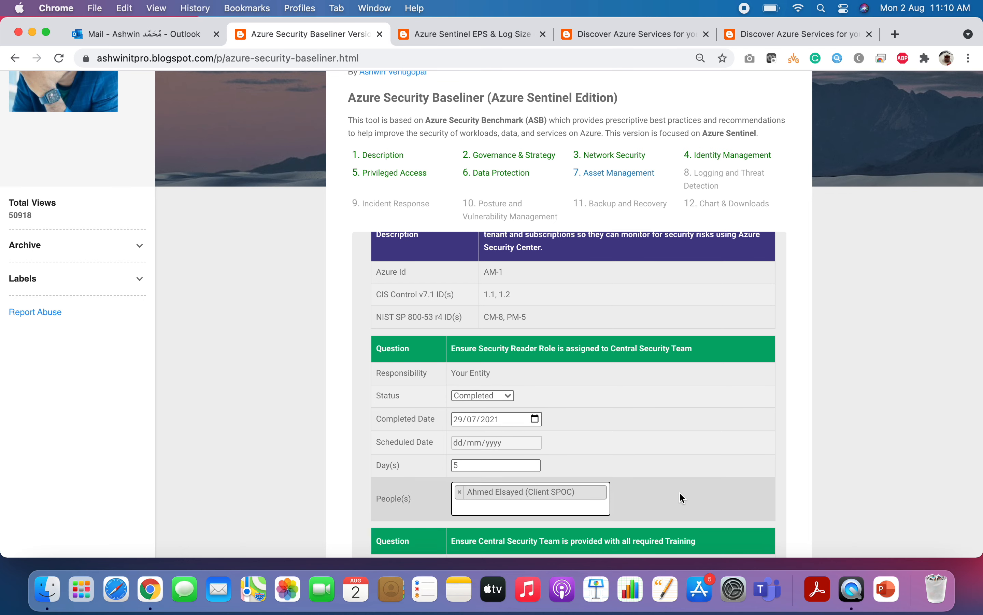
# Look through the remaining AM-1 questions, then collapse AM-1 to show the list of Asset Management controls
pyautogui.scroll(-5, 683, 498)
pyautogui.scroll(-4, 682, 498)
pyautogui.scroll(8, 683, 498)
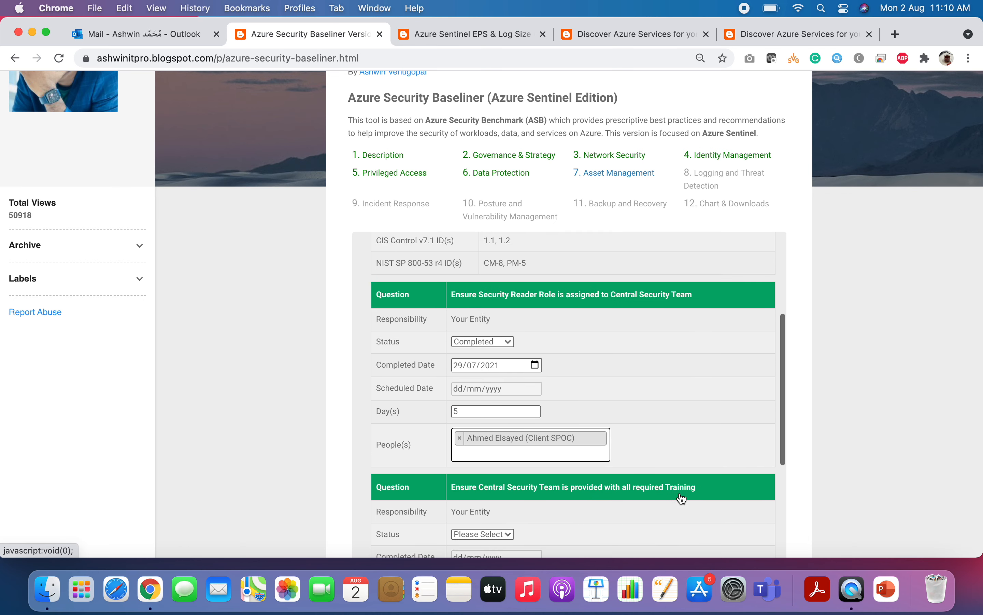
pyautogui.click(527, 281)
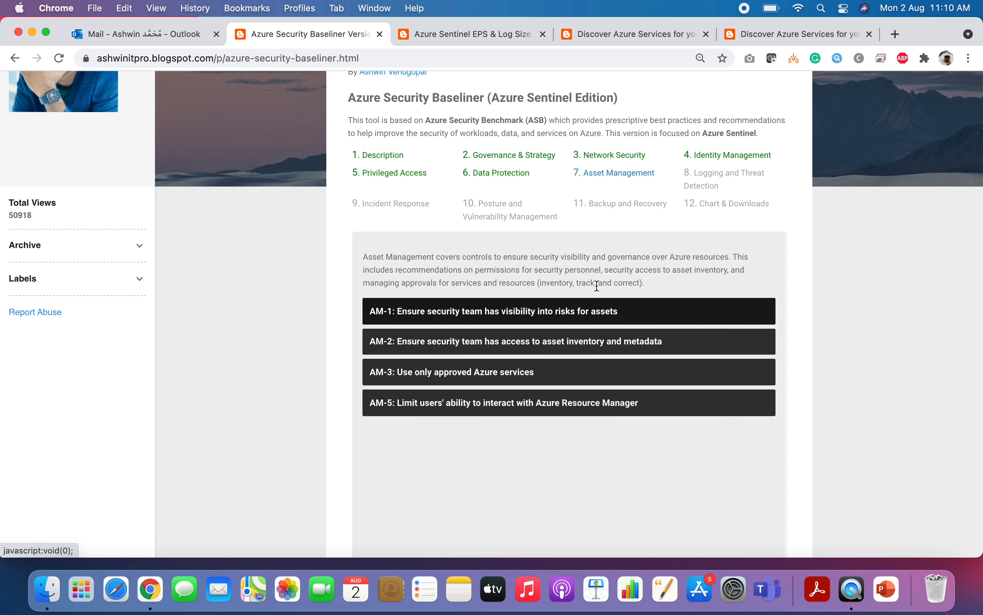
# Review the AM-2 control on asset inventory and metadata access, then collapse it and look over the Asset Management controls
pyautogui.click(528, 341)
pyautogui.scroll(-3, 528, 341)
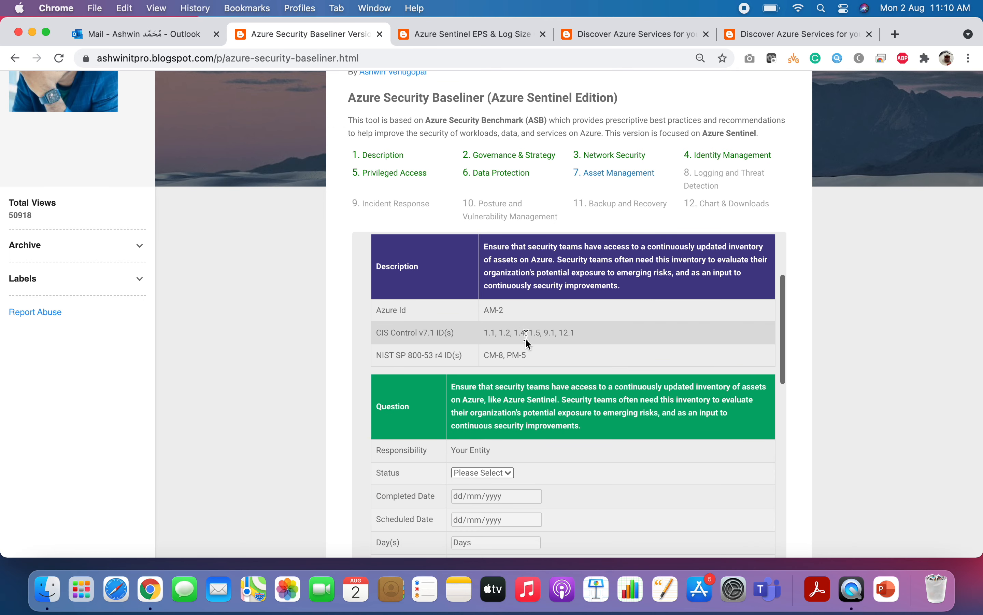
pyautogui.click(527, 277)
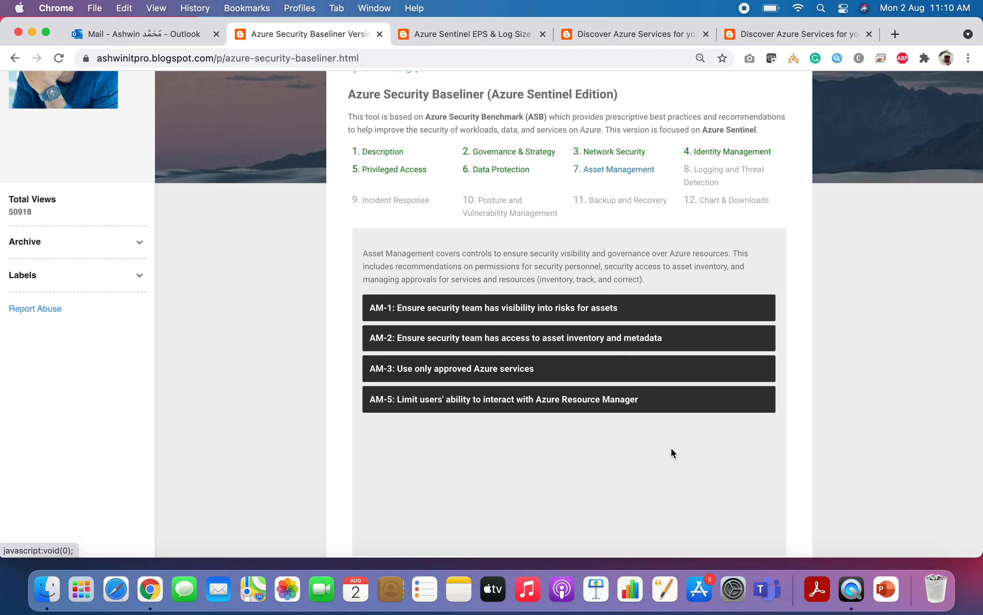
pyautogui.scroll(-5, 670, 446)
pyautogui.scroll(3, 768, 393)
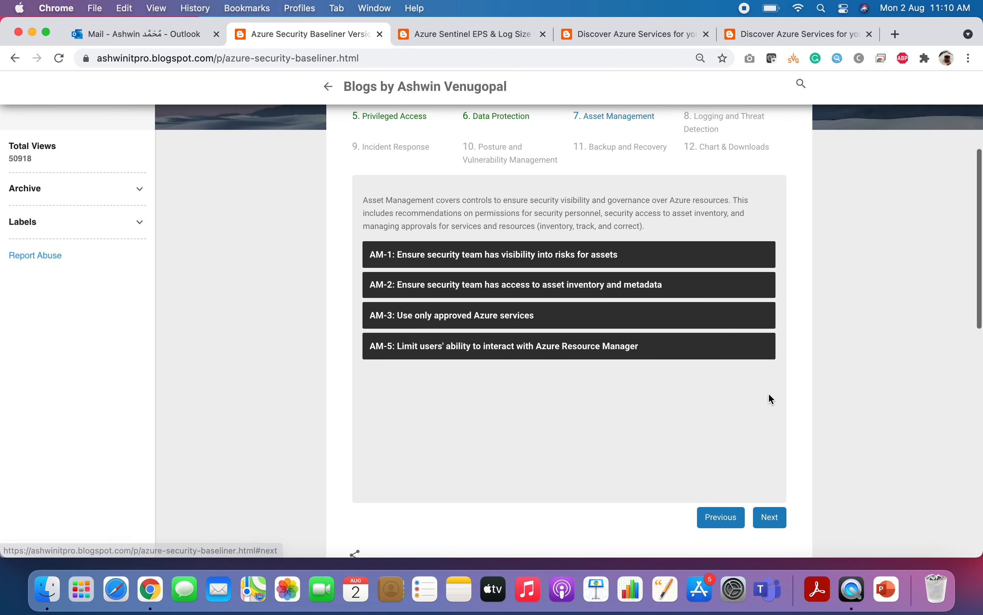
pyautogui.scroll(2, 770, 394)
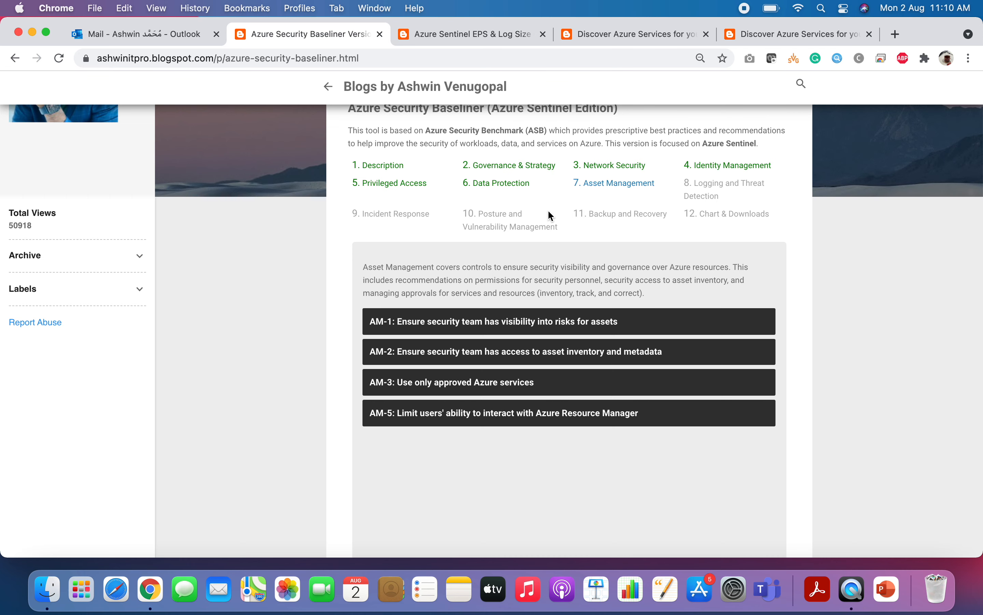
pyautogui.scroll(-1, 637, 267)
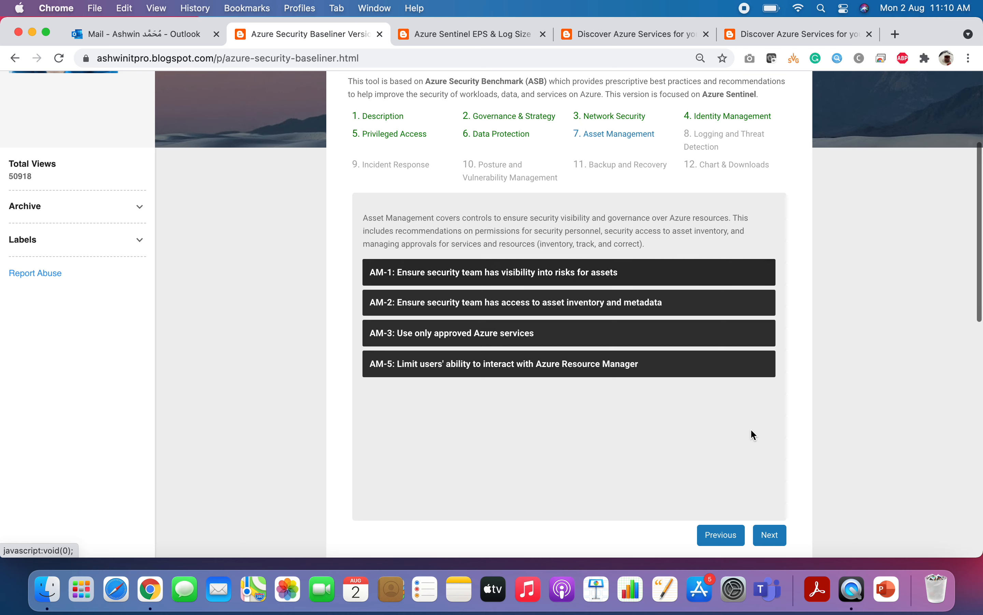
# Advance to the Logging and Threat Detection section and expand LT-1, "Enable threat detection for Azure resources"
pyautogui.click(763, 535)
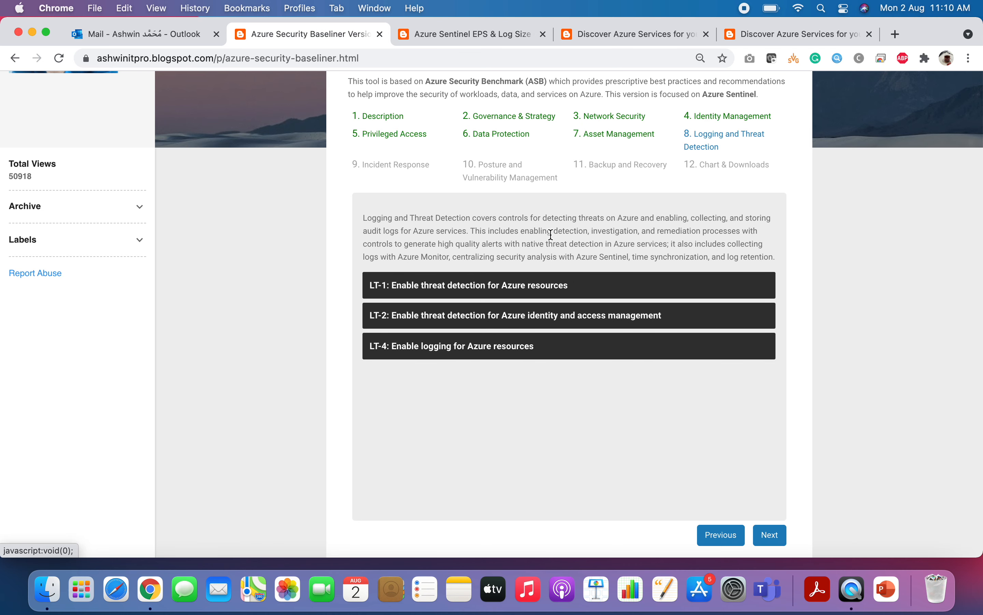
pyautogui.click(452, 289)
pyautogui.scroll(-5, 495, 415)
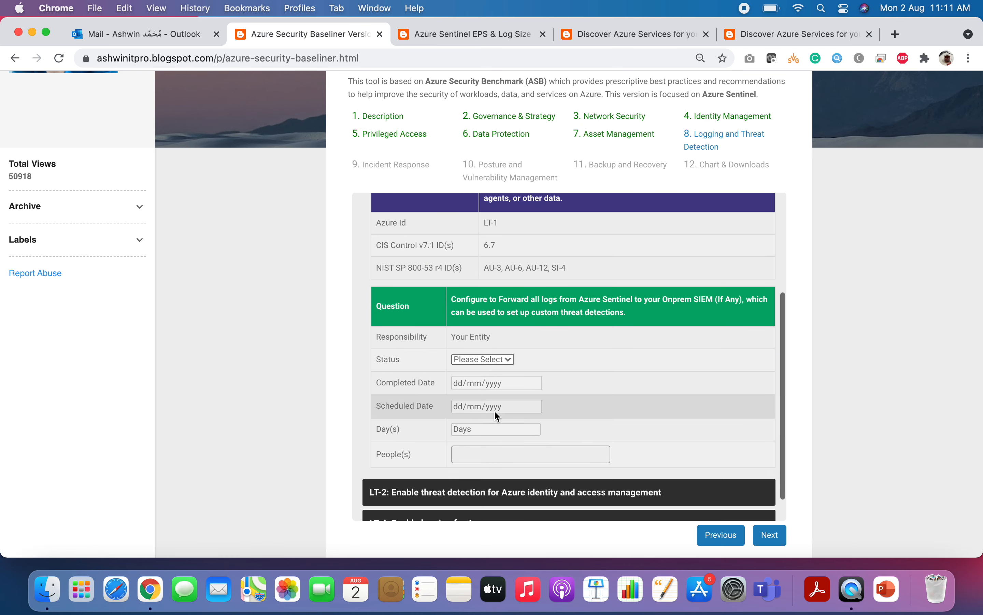
# Try the Scheduled and Completed statuses on the LT-1 log-forwarding question and open its completed date calendar
pyautogui.click(478, 365)
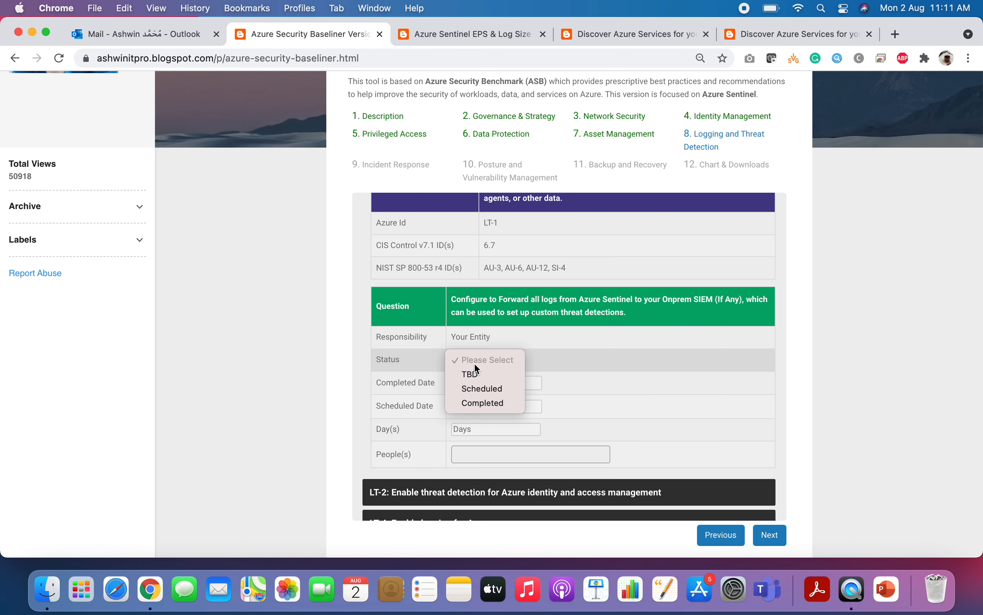
pyautogui.click(474, 386)
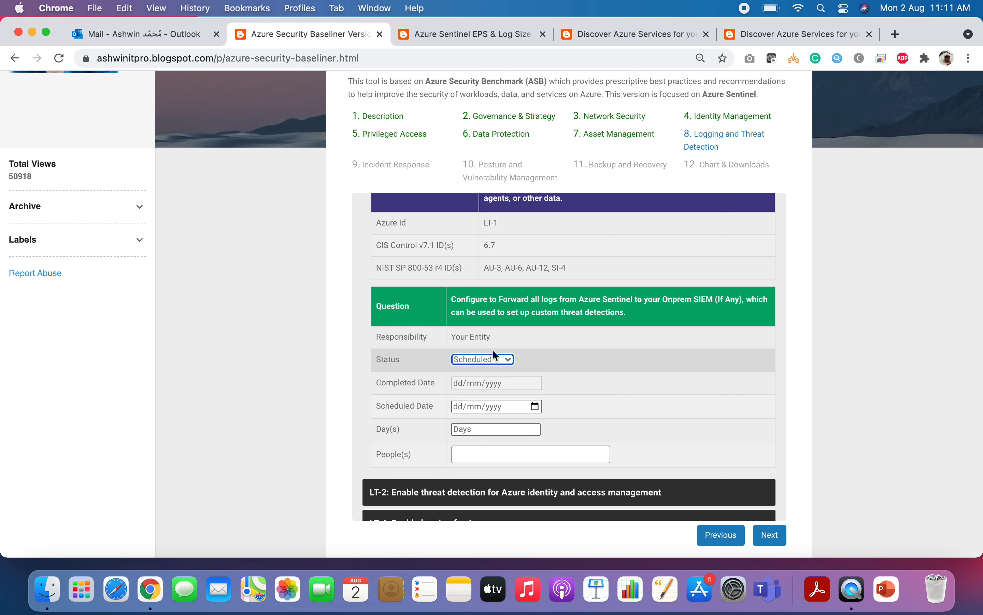
pyautogui.click(485, 360)
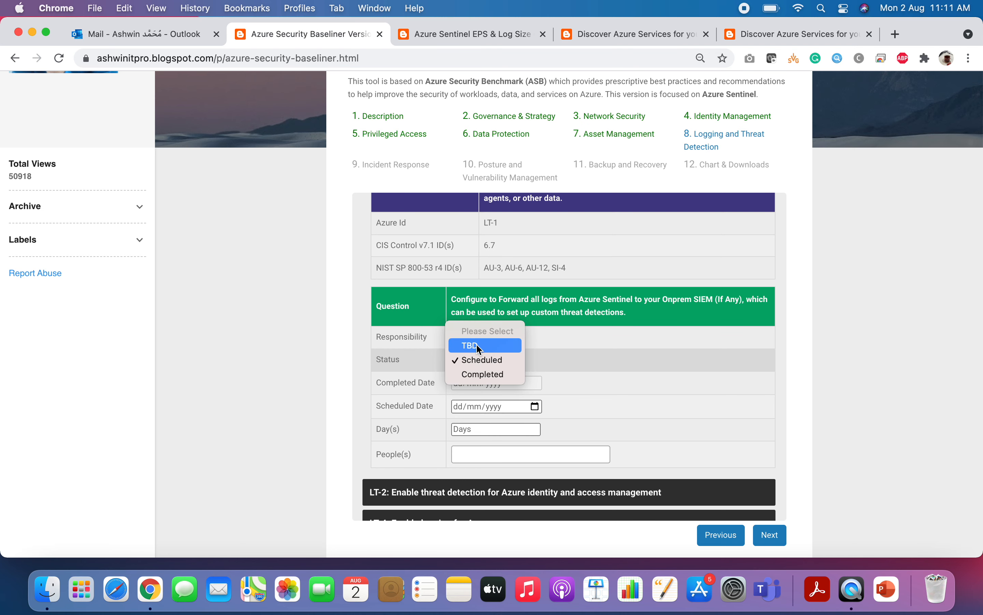
pyautogui.click(482, 375)
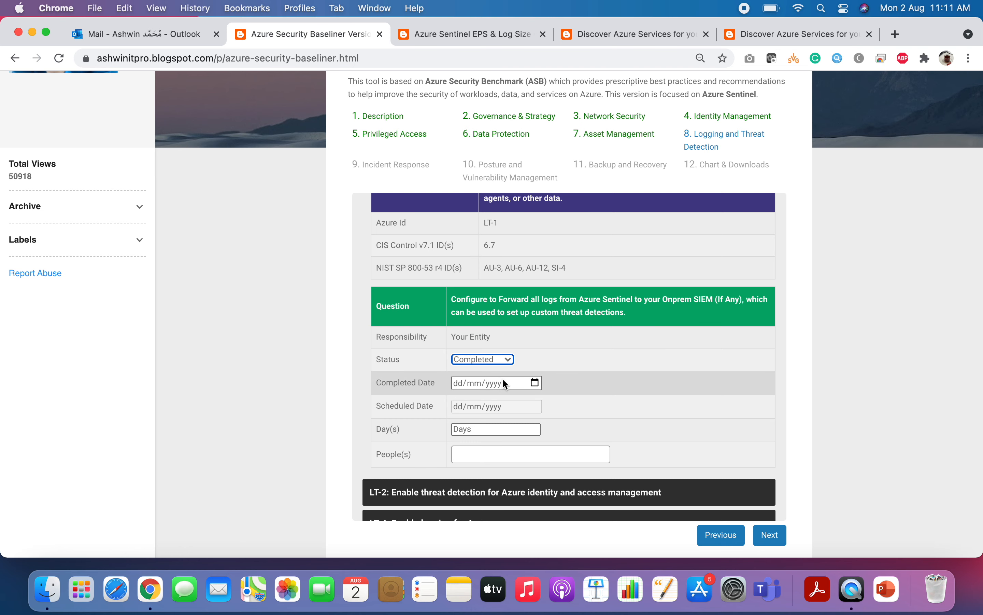
pyautogui.scroll(-2, 488, 398)
pyautogui.click(536, 352)
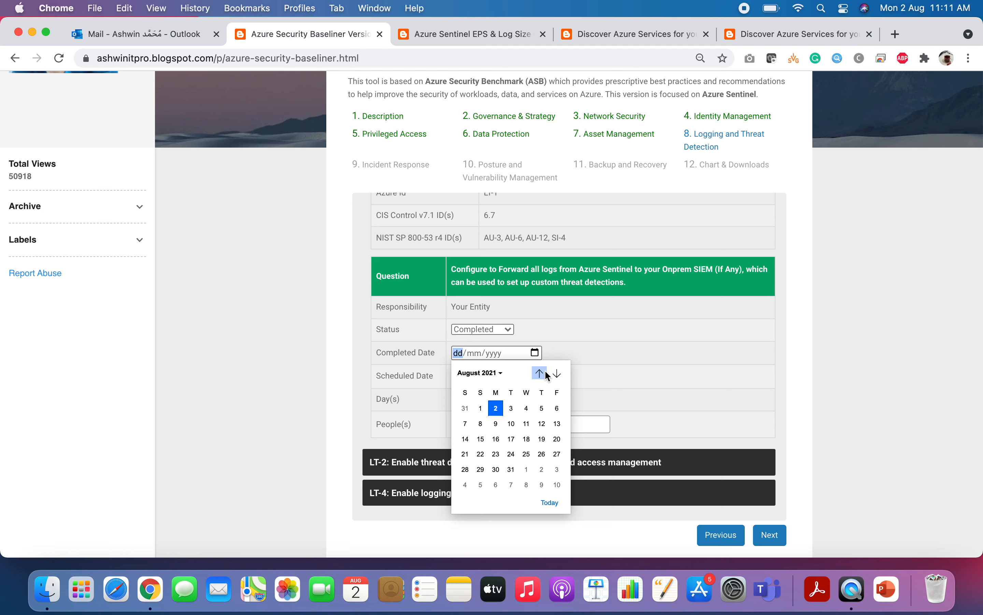
# Set the LT-1 log-forwarding question to Scheduled for 28/08/2021 with 15 days, assigning the Azure Administrator and the Client SPOC
pyautogui.click(501, 330)
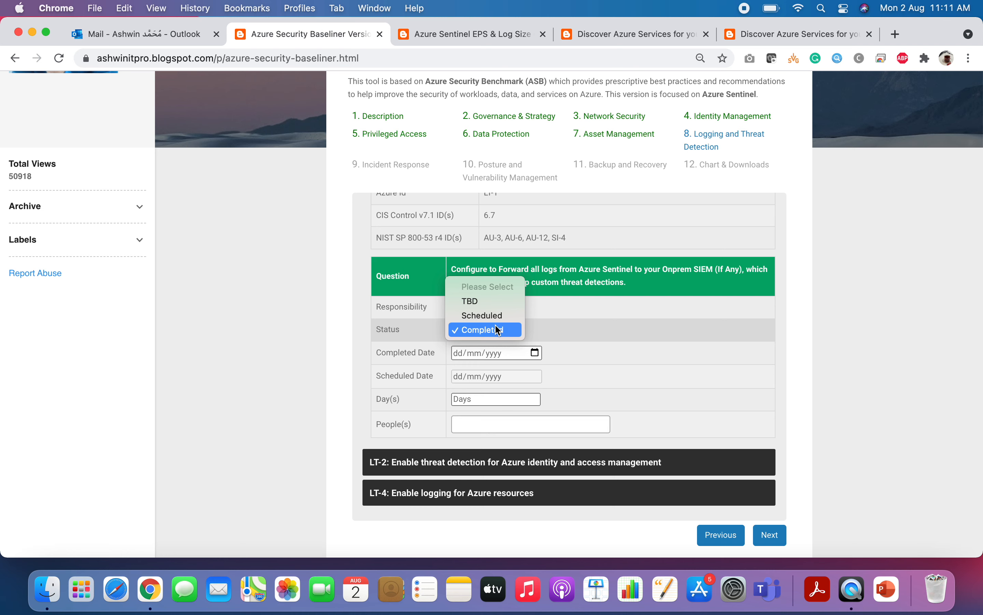
pyautogui.click(495, 316)
pyautogui.click(534, 376)
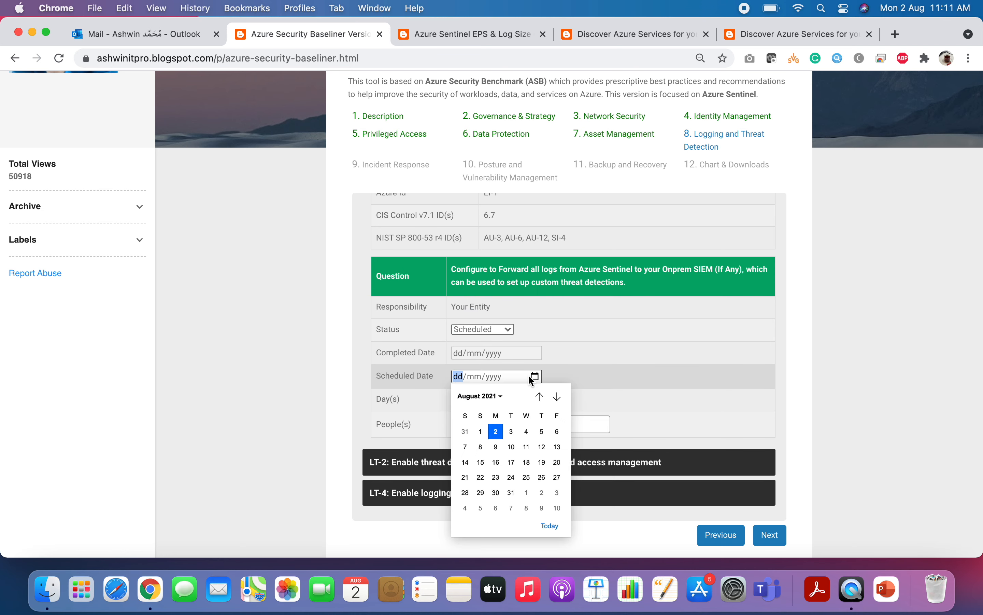
pyautogui.click(467, 493)
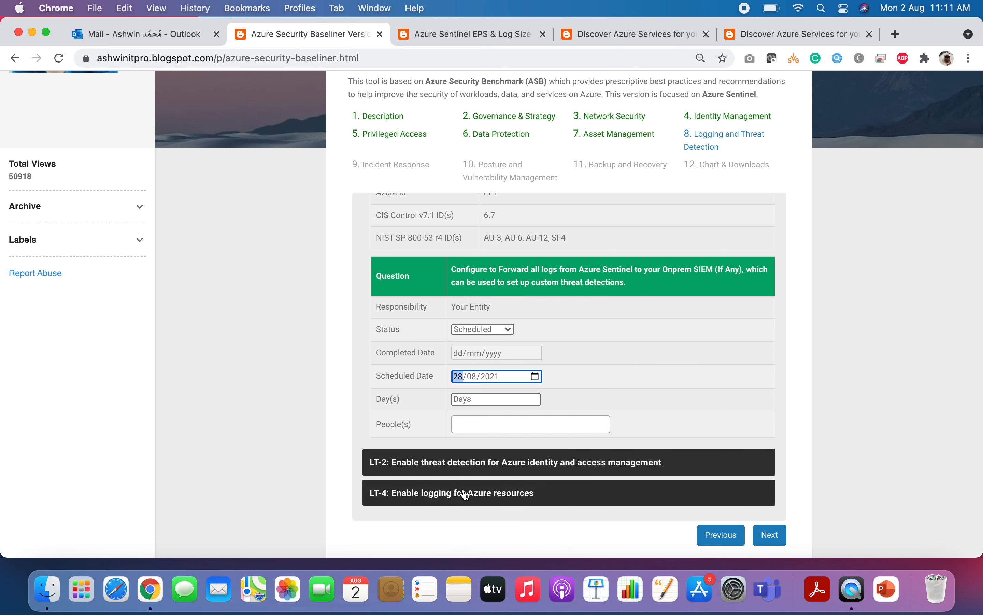
pyautogui.click(487, 400)
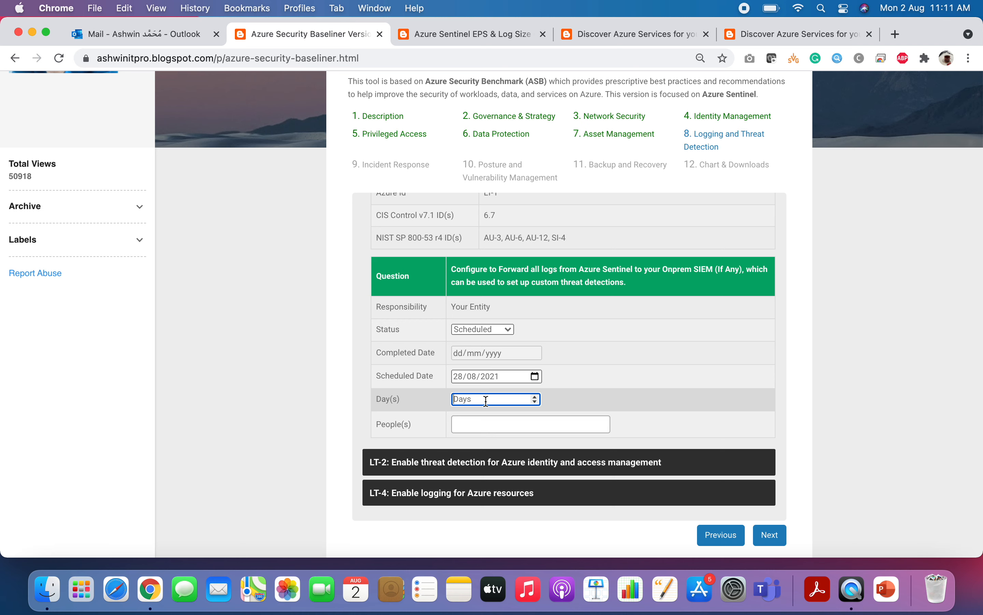
pyautogui.click(487, 422)
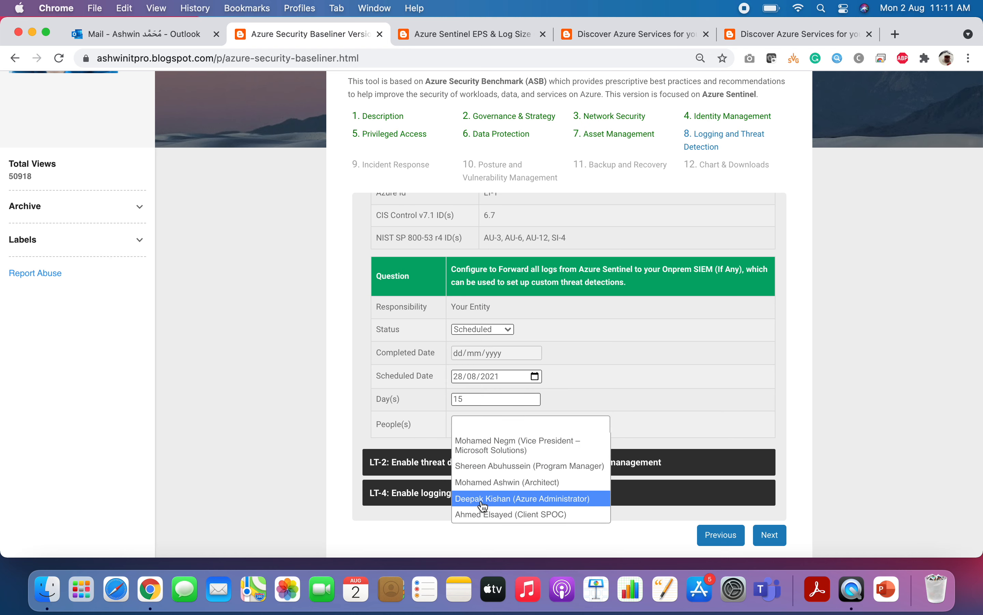
pyautogui.click(484, 506)
pyautogui.click(490, 429)
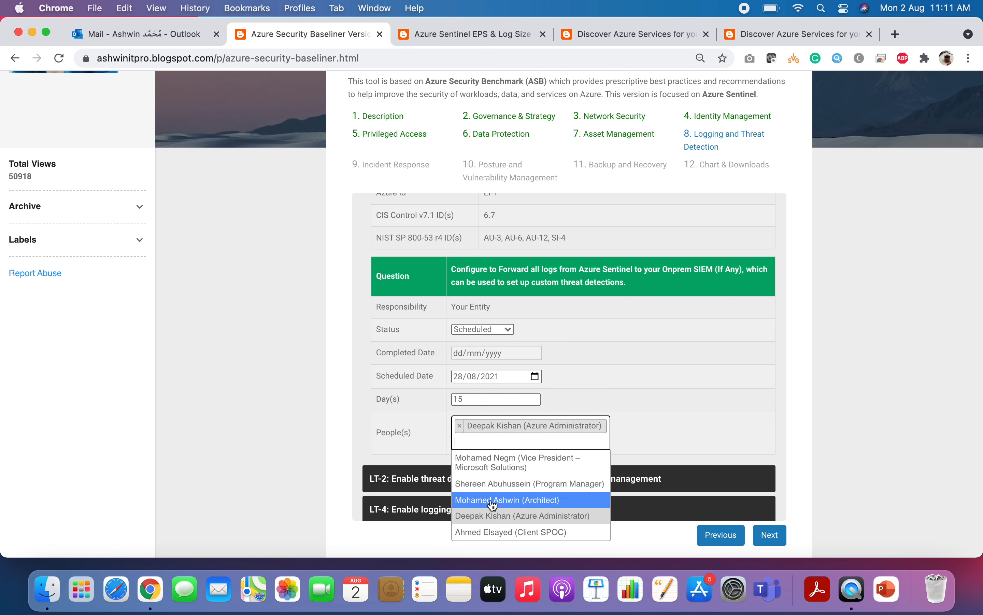
pyautogui.click(495, 534)
# Collapse LT-1 and advance to the Incident Response section
pyautogui.scroll(-4, 757, 450)
pyautogui.scroll(5, 756, 448)
pyautogui.scroll(6, 755, 444)
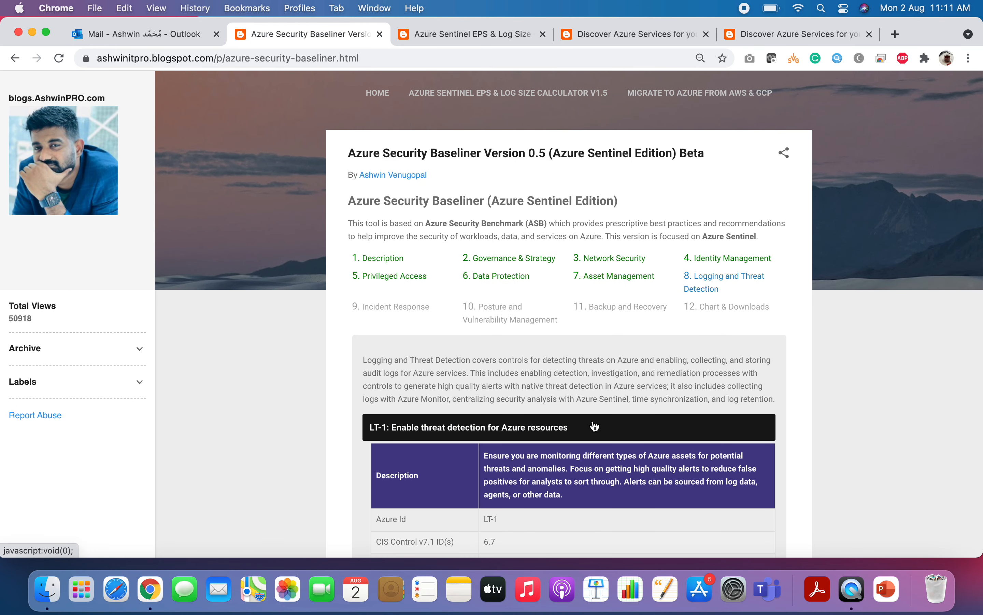
pyautogui.click(594, 426)
pyautogui.scroll(-5, 592, 426)
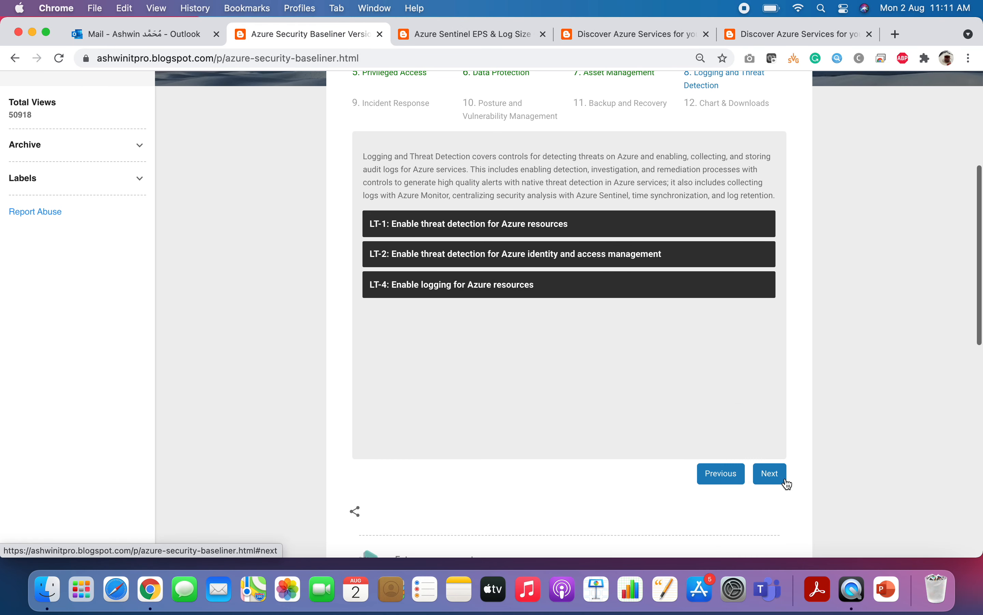
pyautogui.click(773, 478)
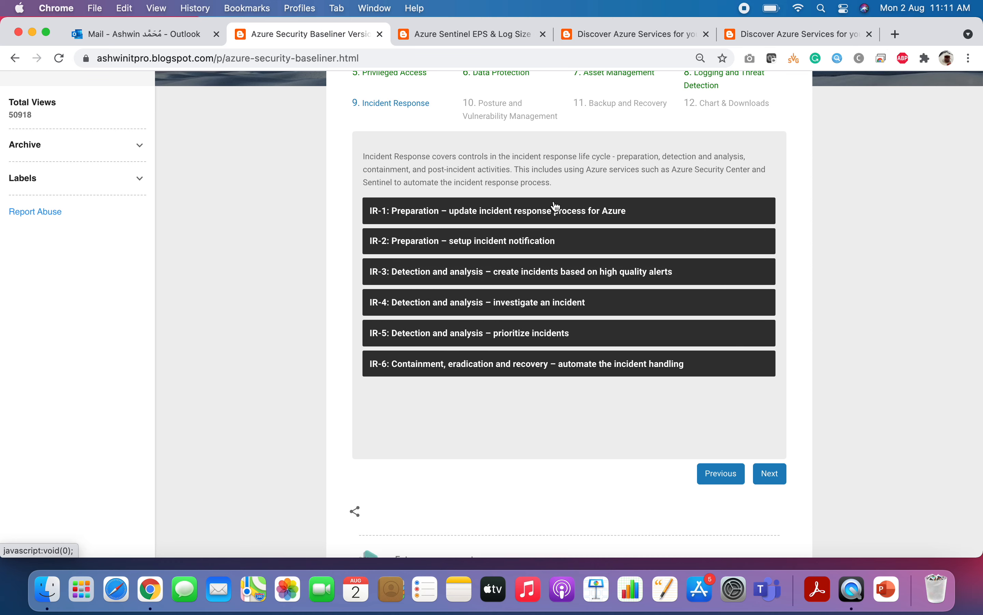
# Expand IR-3, "Detection and analysis – create incidents based on high quality alerts", to show its first question
pyautogui.click(510, 211)
pyautogui.click(510, 211)
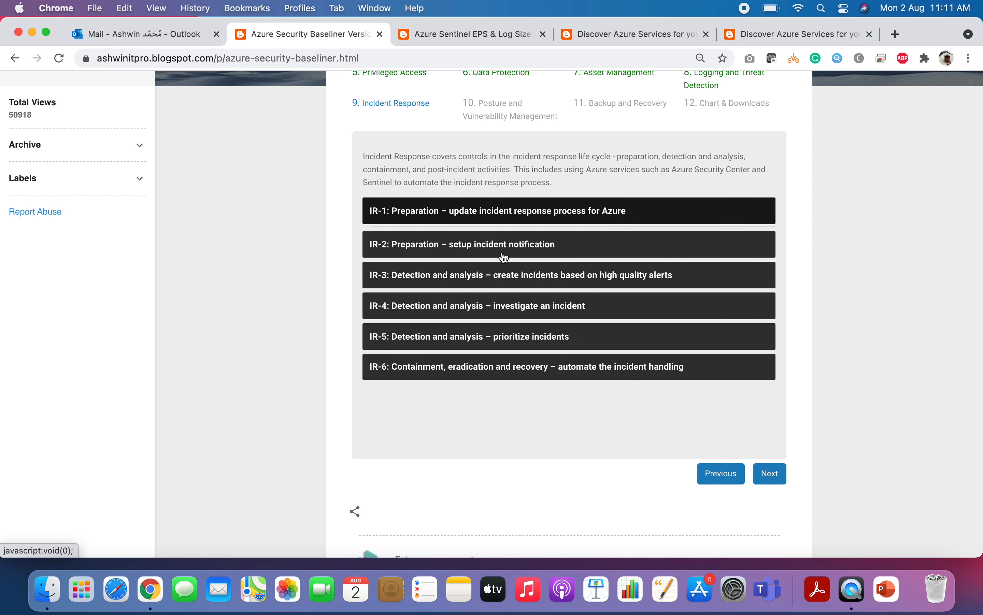
pyautogui.click(502, 272)
pyautogui.scroll(-5, 510, 385)
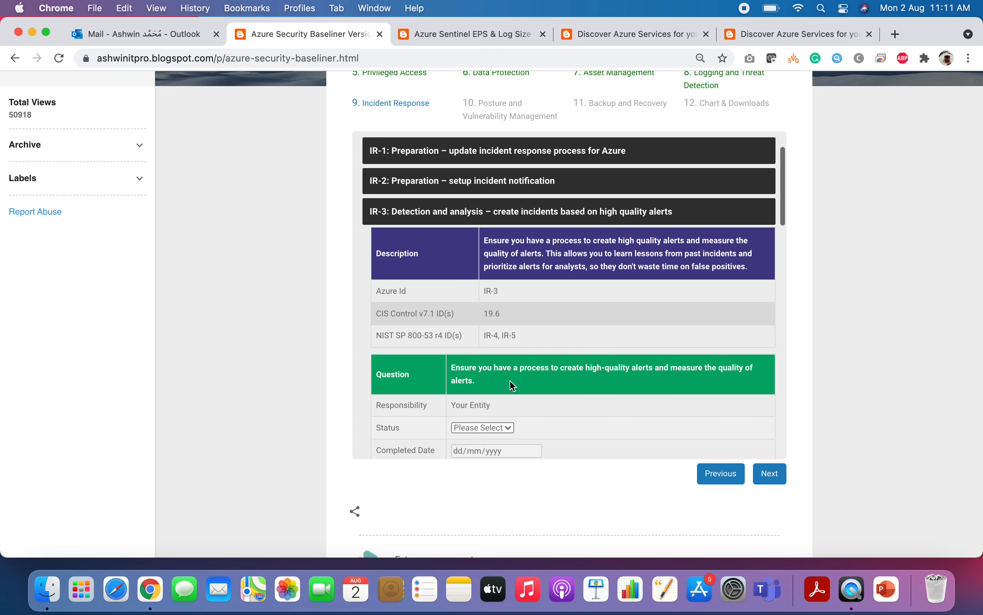
# Set the IR-3 question on creating high-quality alerts to Scheduled for 12/08/2021 with 3 days
pyautogui.click(493, 382)
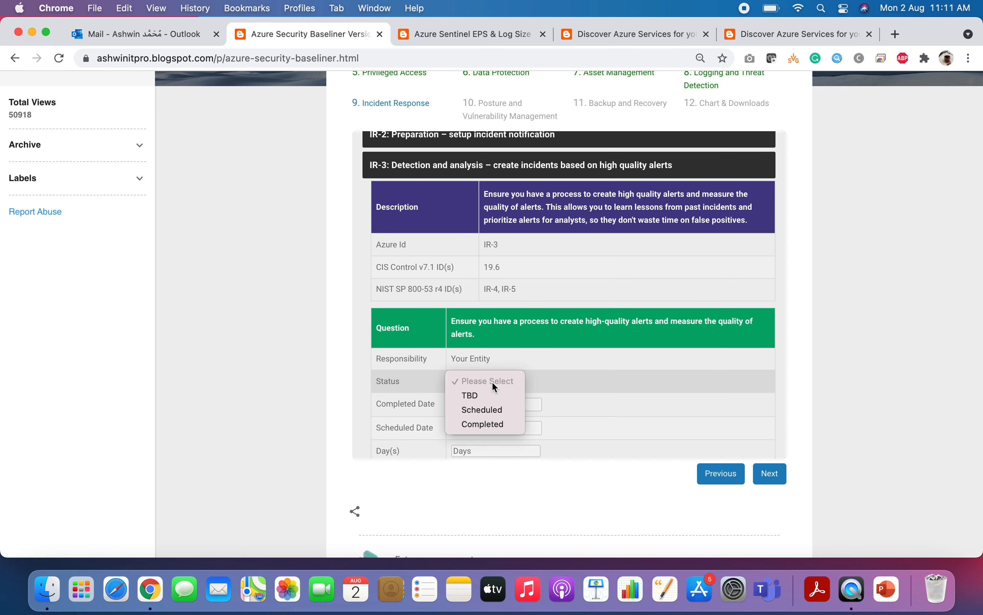
pyautogui.click(488, 408)
pyautogui.scroll(-2, 488, 409)
pyautogui.scroll(-1, 489, 409)
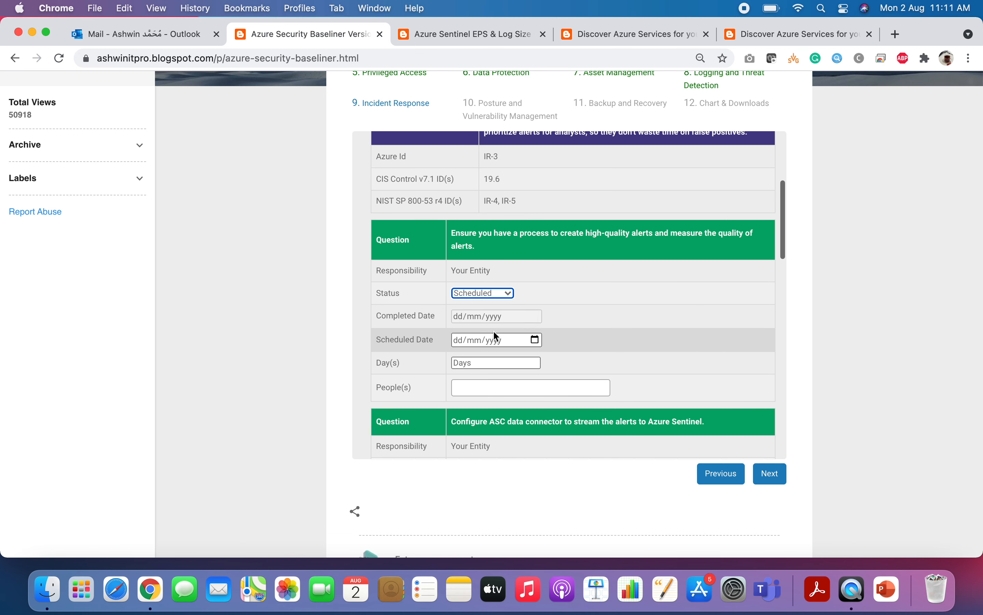
pyautogui.click(535, 340)
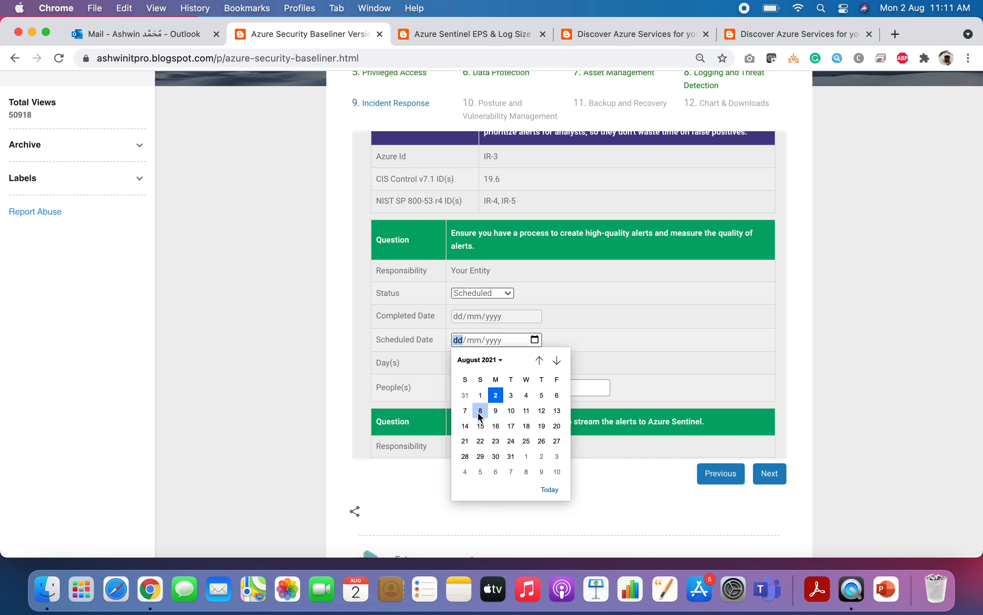
pyautogui.click(543, 411)
pyautogui.click(487, 361)
pyautogui.write('3')
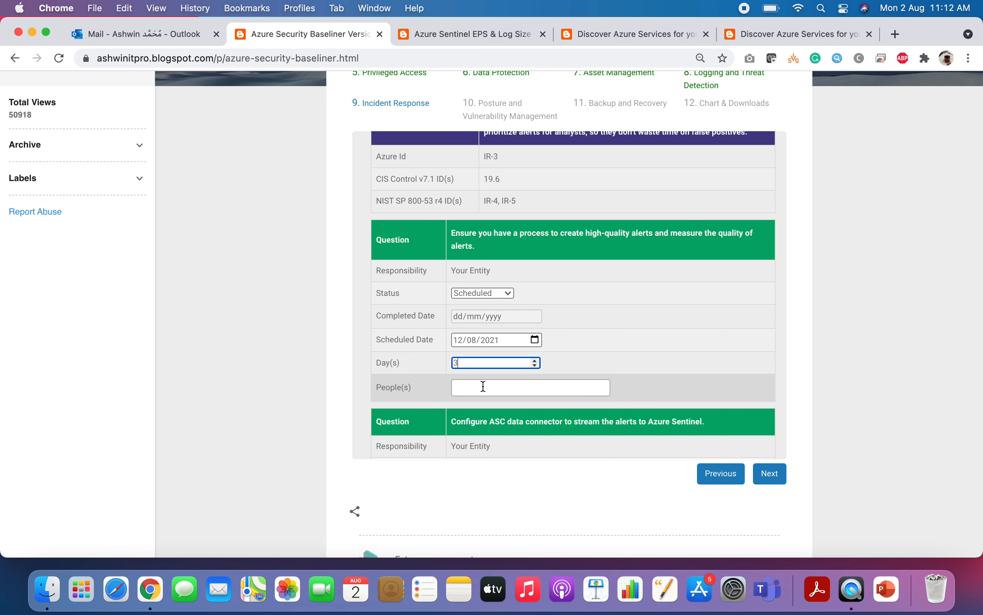
# Assign the Architect and the Client SPOC as people for the IR-3 high-quality alerts question
pyautogui.click(482, 387)
pyautogui.click(500, 447)
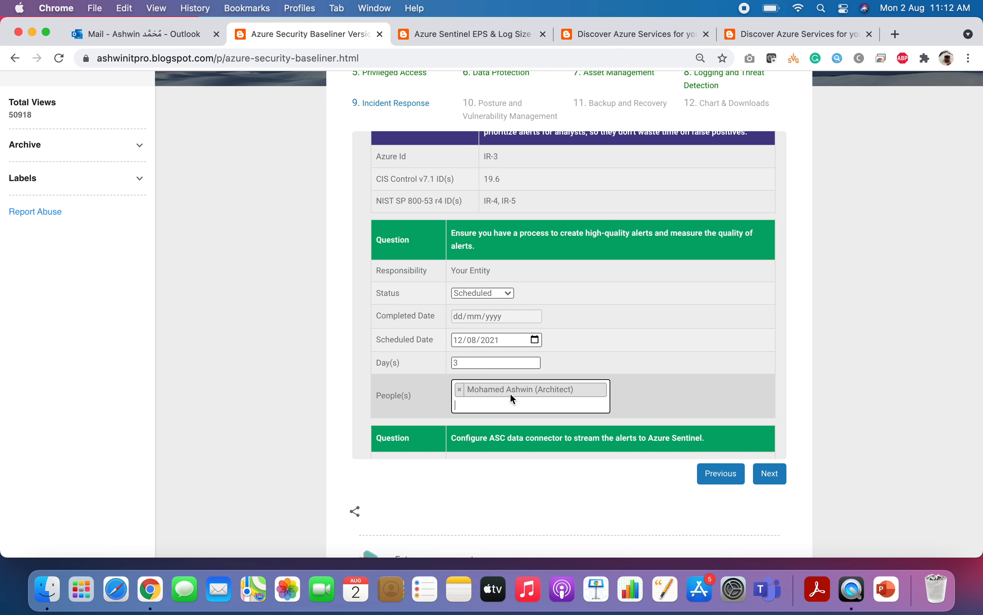
pyautogui.click(498, 406)
pyautogui.click(504, 495)
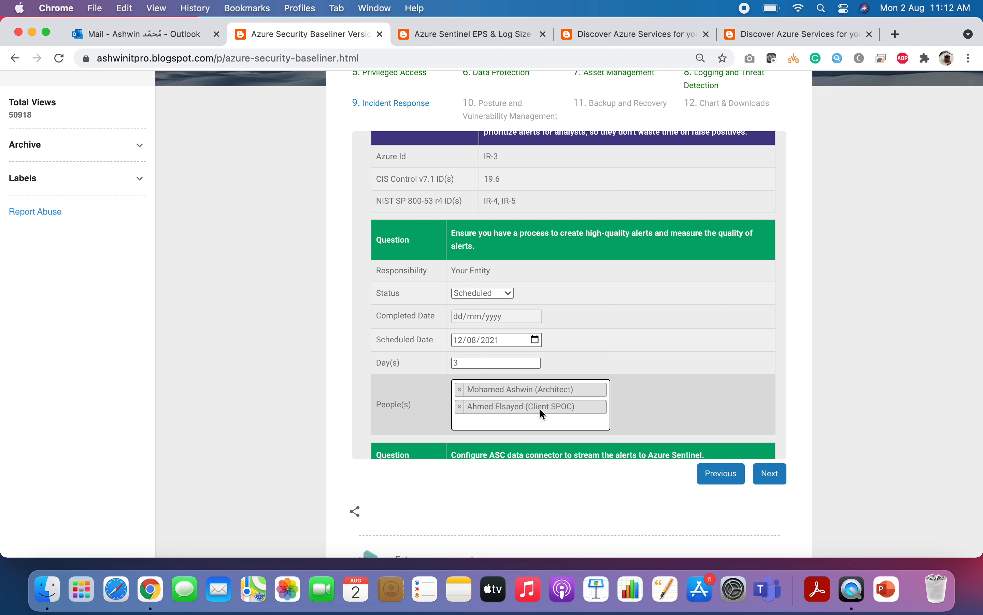
# Advance to the Posture and Vulnerability Management section, then expand PV-6, "Perform software vulnerability assessments", and review its question
pyautogui.click(772, 474)
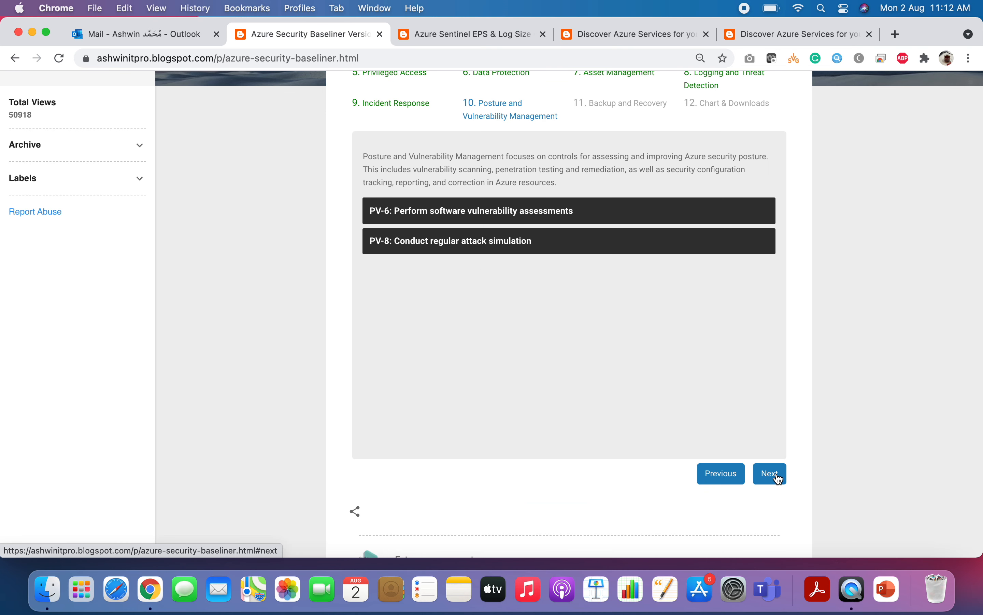
pyautogui.click(543, 215)
pyautogui.scroll(-2, 534, 325)
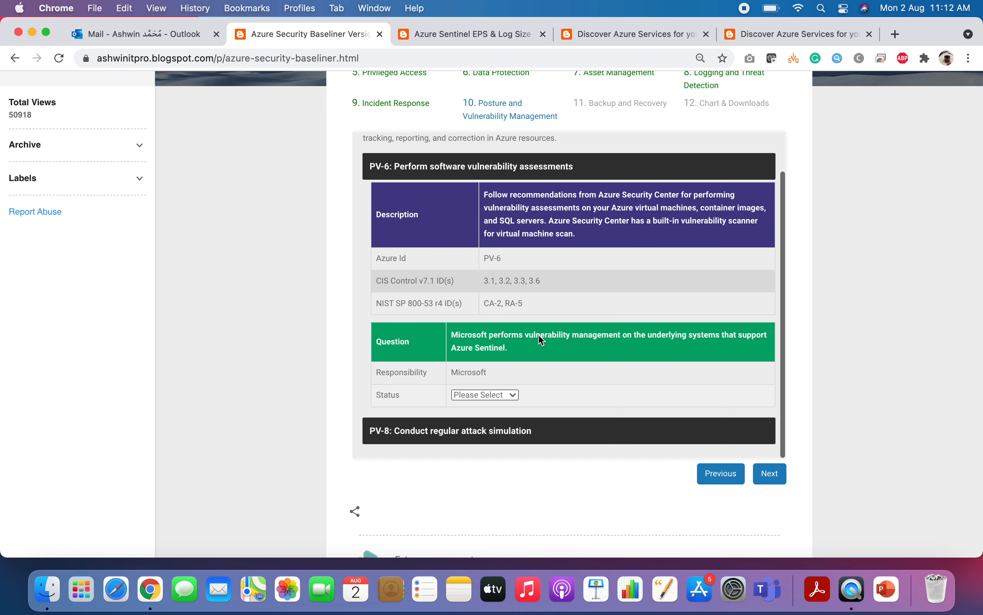
pyautogui.scroll(-2, 539, 335)
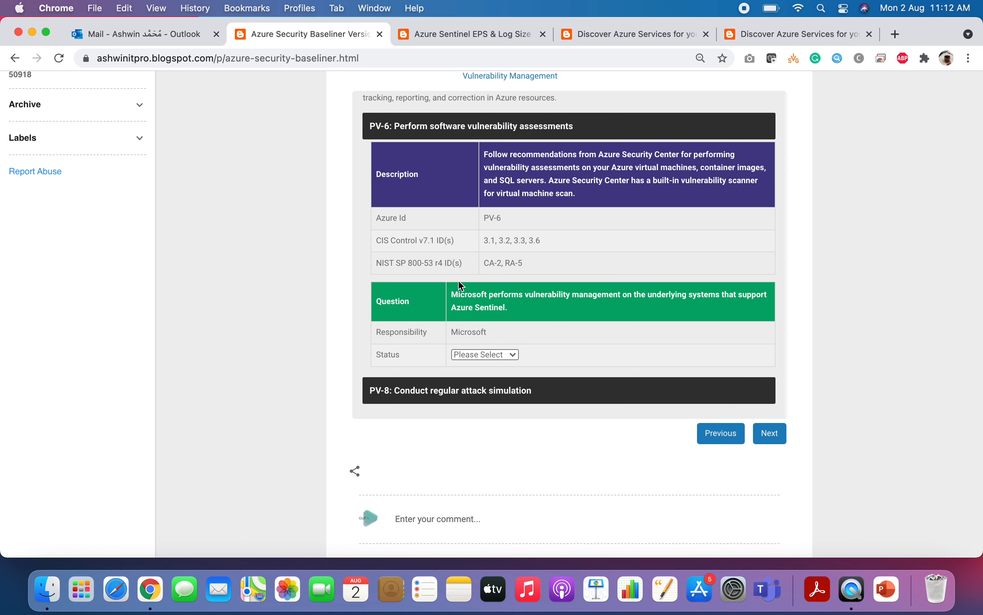
pyautogui.tripleClick(466, 294)
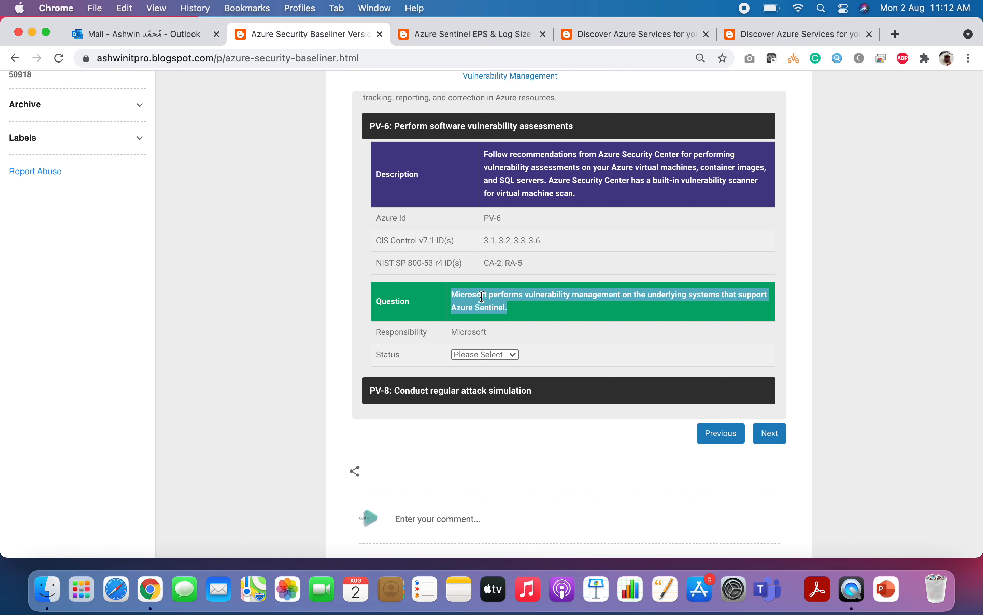
pyautogui.click(534, 306)
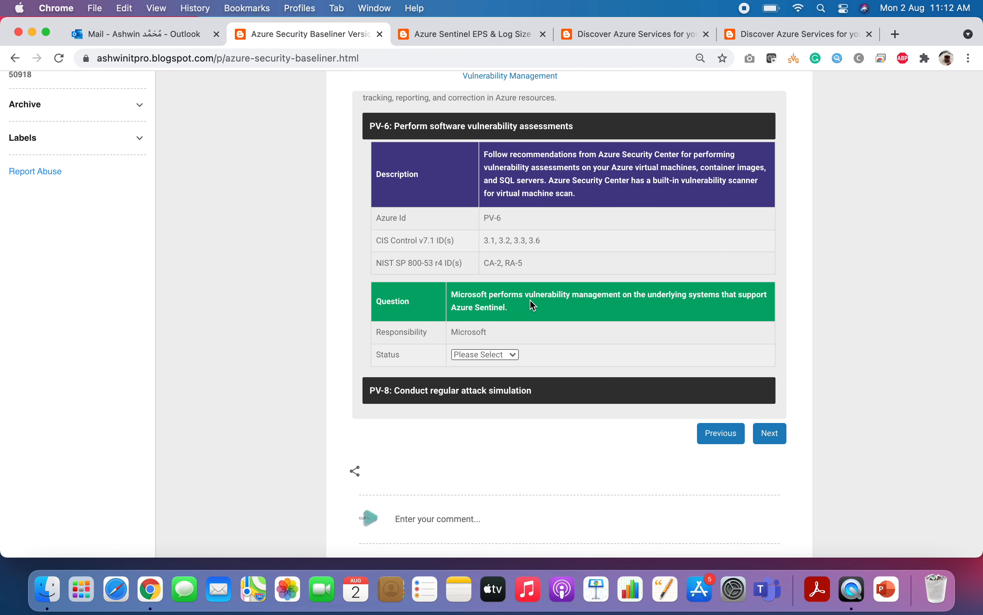
# Set the status of the PV-6 question on Microsoft's vulnerability management of Azure Sentinel's underlying systems to Acknowledged
pyautogui.scroll(-2, 534, 305)
pyautogui.click(484, 314)
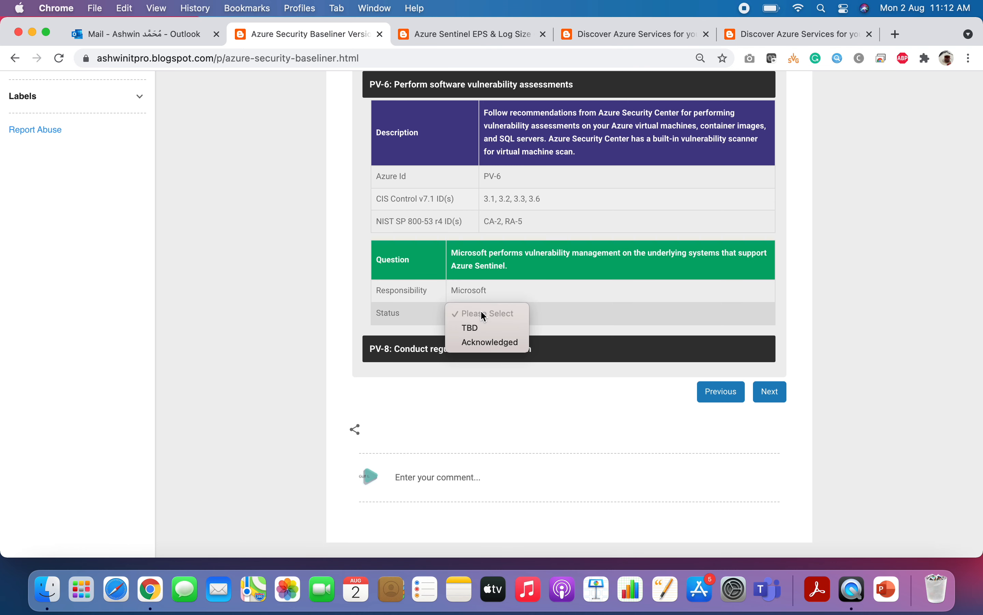
pyautogui.click(478, 343)
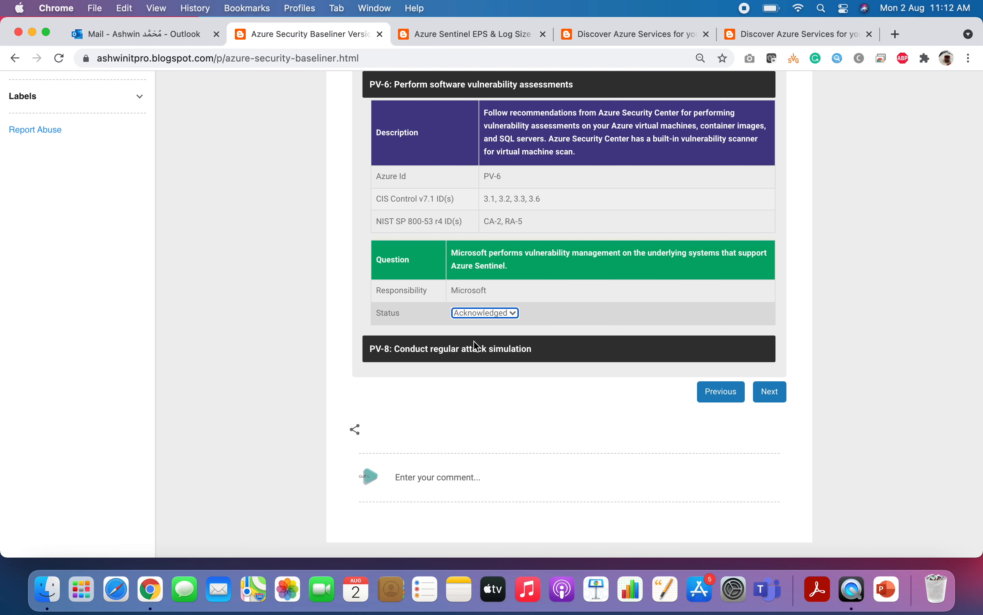
# Expand PV-8, "Conduct regular attack simulation", to show its first question, and dismiss the Exchange password notification
pyautogui.click(488, 352)
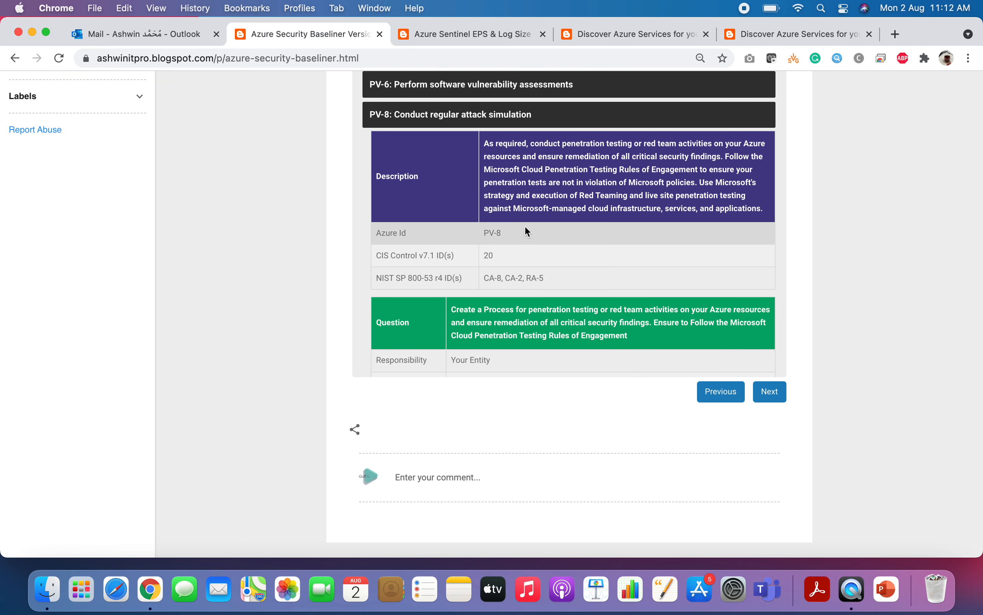
pyautogui.scroll(-2, 525, 226)
pyautogui.scroll(1, 526, 219)
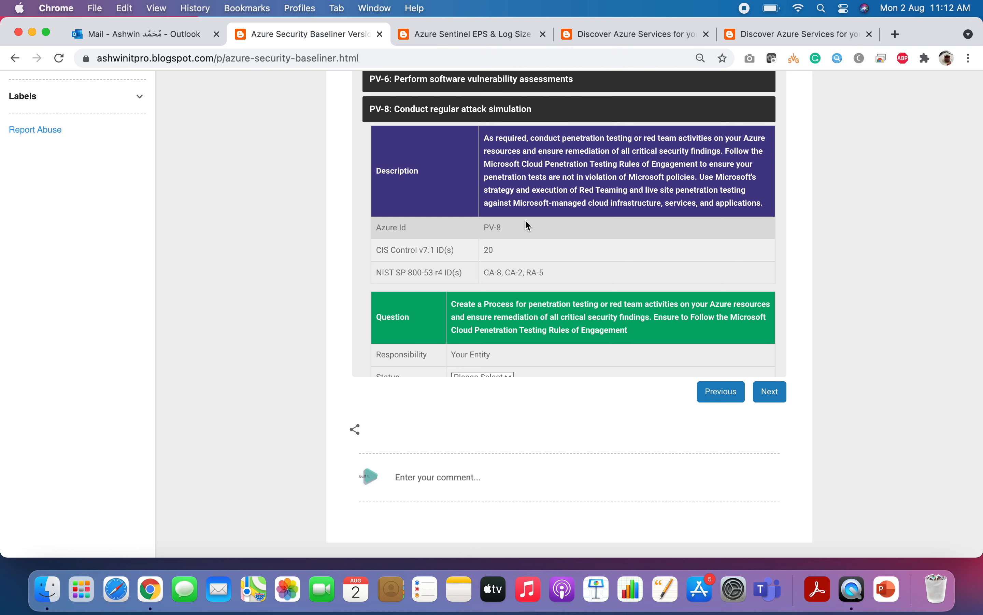
pyautogui.scroll(-5, 525, 220)
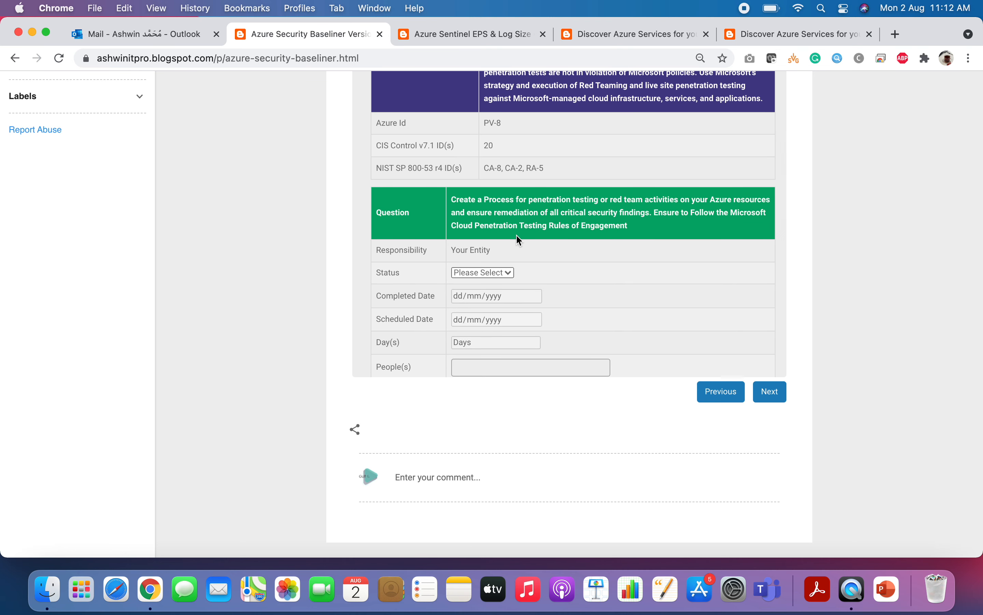
pyautogui.scroll(-3, 517, 235)
pyautogui.scroll(-2, 516, 235)
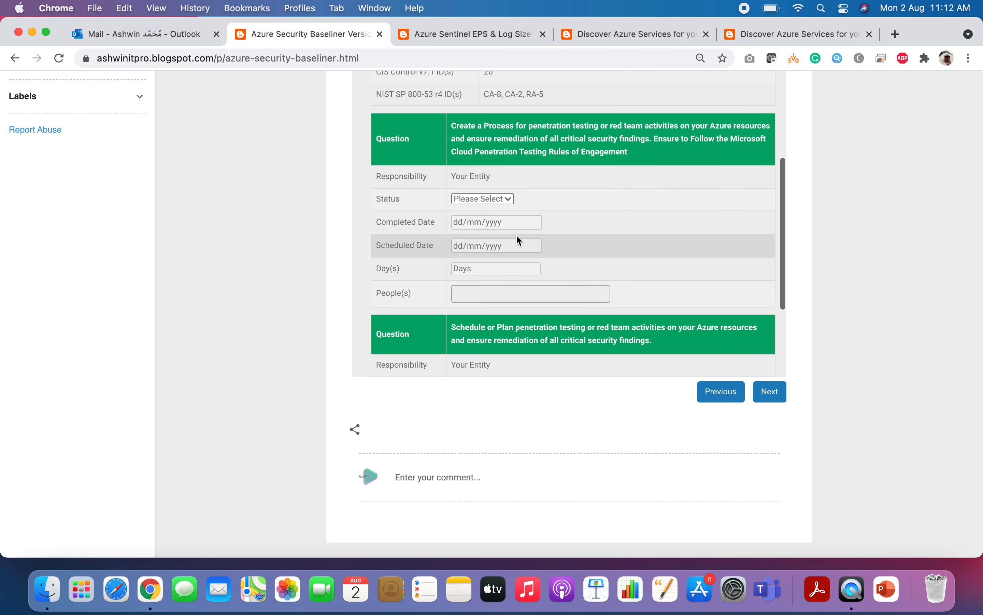
pyautogui.click(741, 29)
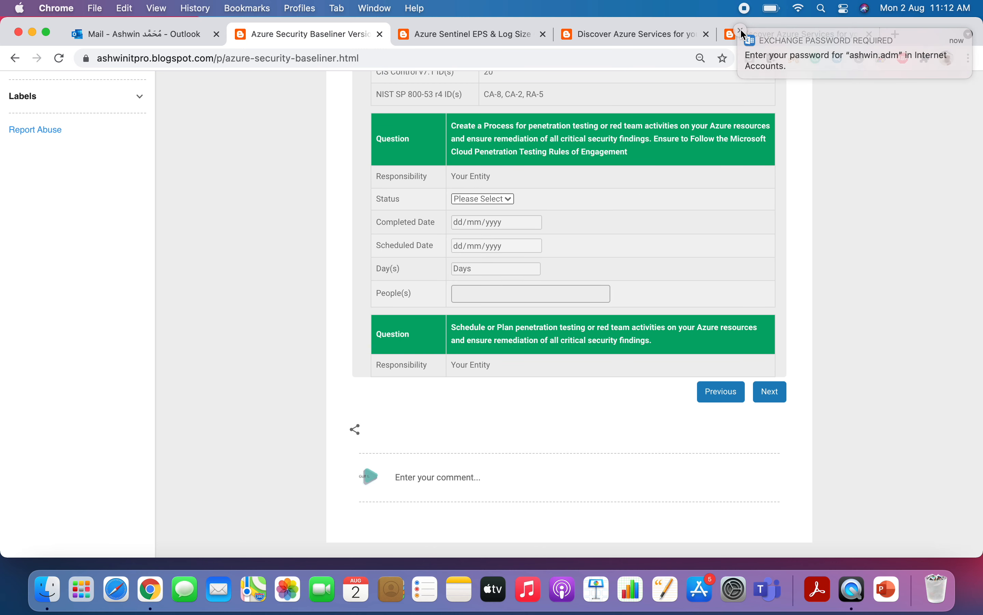
# Set the PV-8 question on creating a penetration testing process to Scheduled for 19/08/2021 with 5 days
pyautogui.click(505, 200)
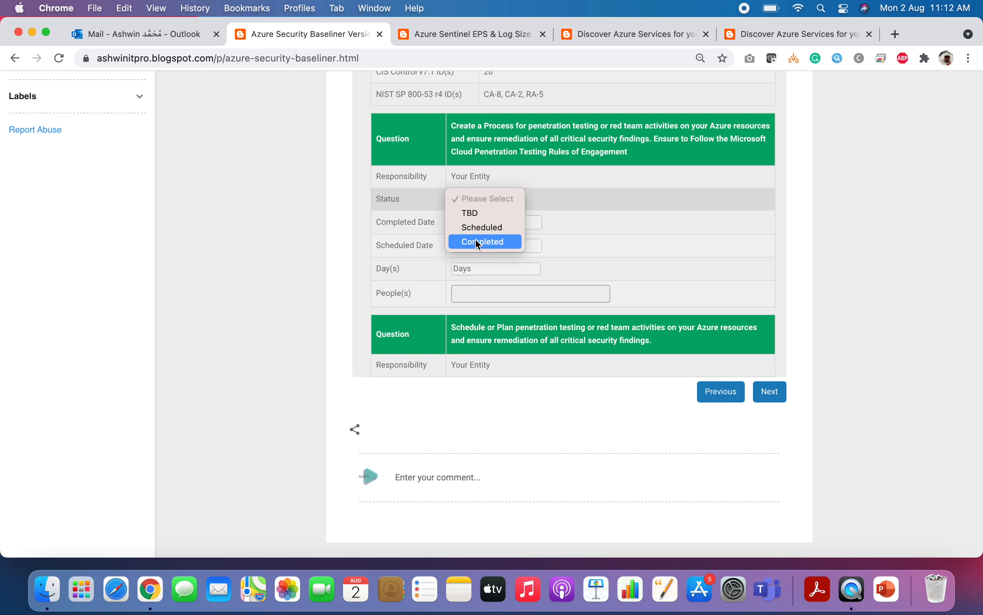
pyautogui.click(482, 228)
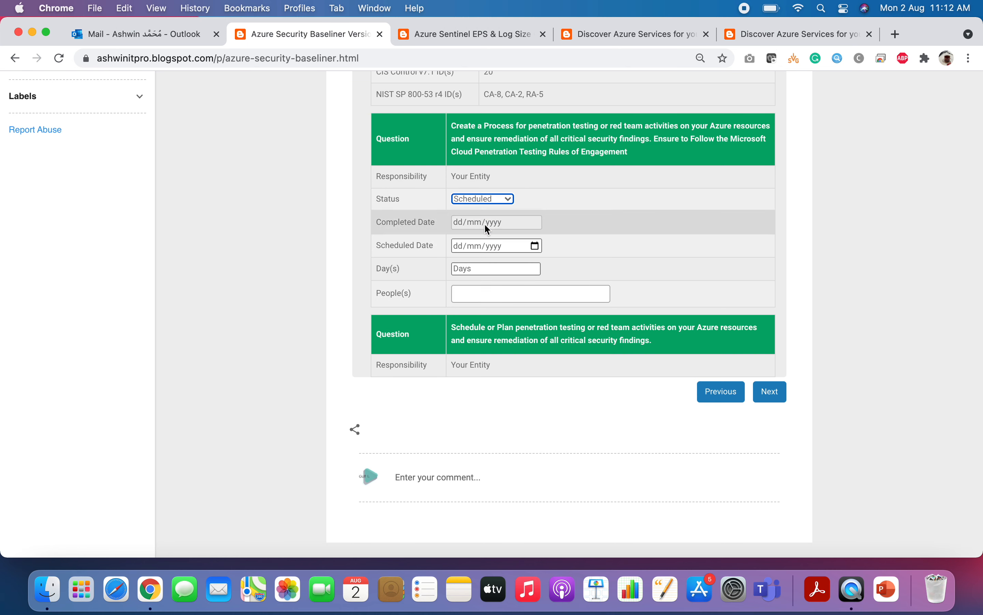
pyautogui.click(535, 245)
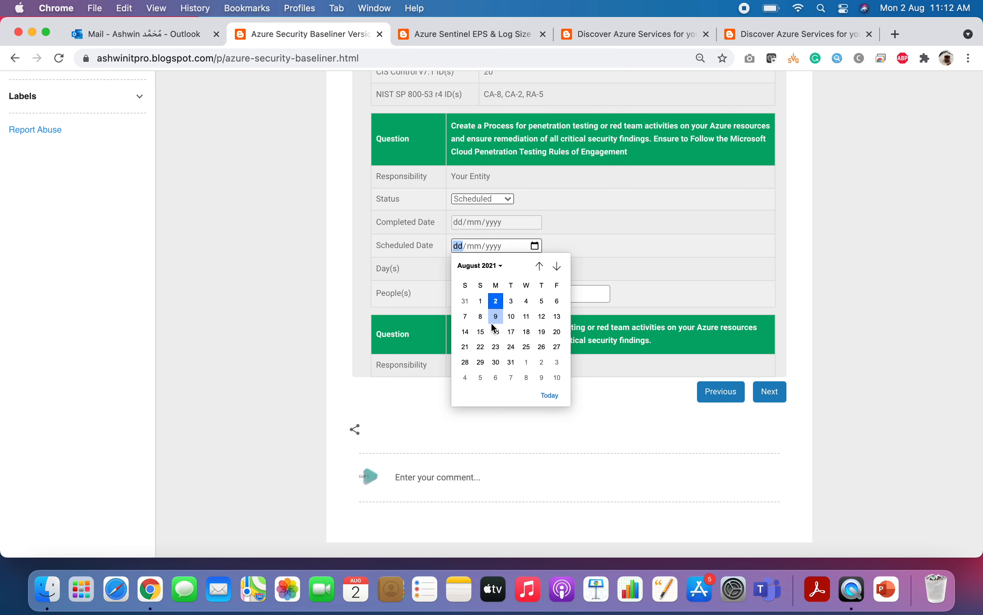
pyautogui.click(542, 332)
pyautogui.click(488, 269)
pyautogui.write('5')
# Assign the Architect to the PV-8 penetration testing process question and advance to the Backup and Recovery section
pyautogui.click(482, 299)
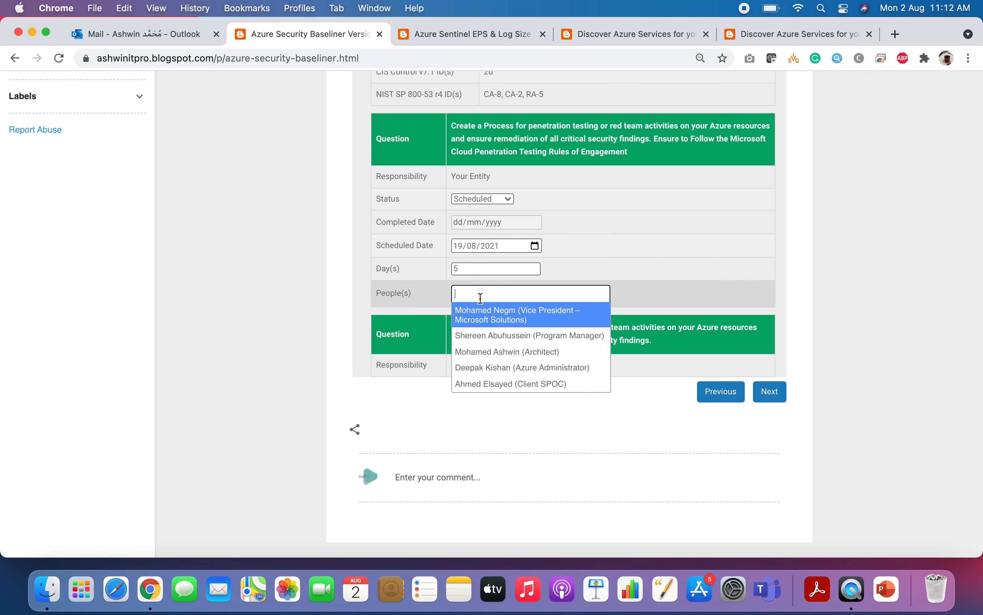
pyautogui.click(479, 352)
pyautogui.click(770, 392)
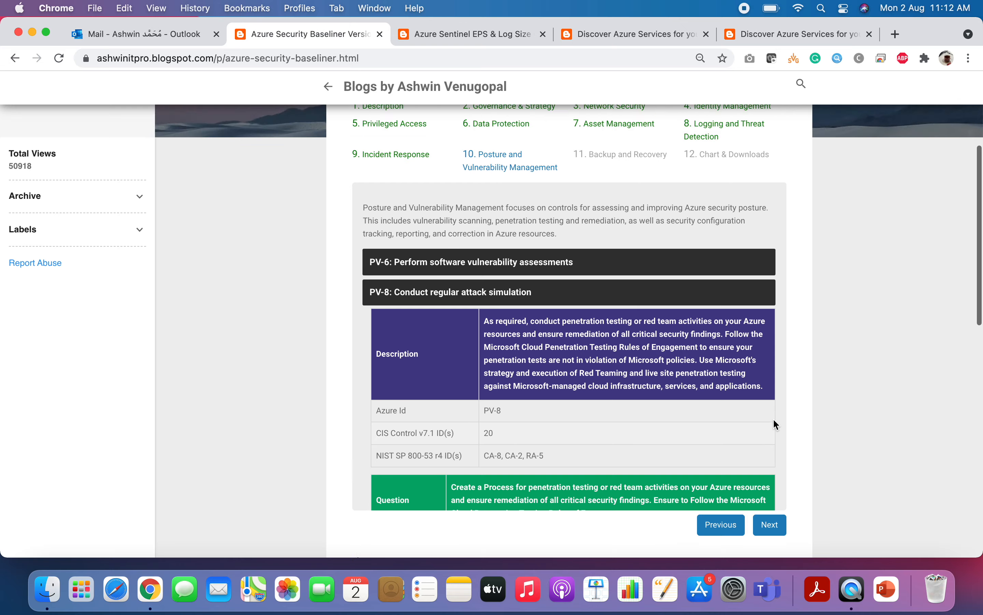
pyautogui.click(772, 537)
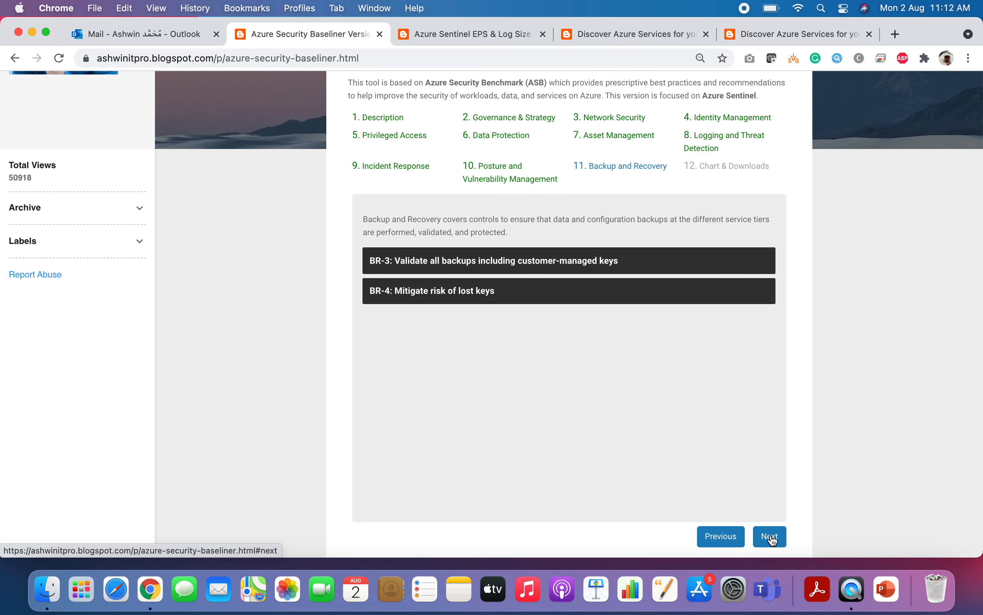
# Expand BR-3 and set its question on restoring backed-up customer-managed keys to Completed on 12/08/2021 with 5 days
pyautogui.click(529, 258)
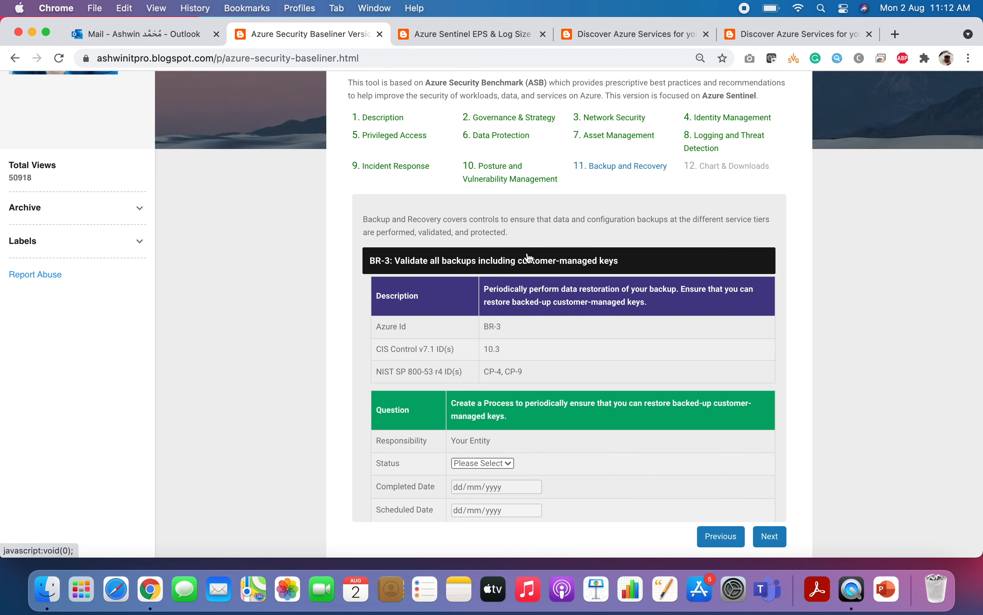
pyautogui.scroll(-5, 484, 382)
pyautogui.click(484, 362)
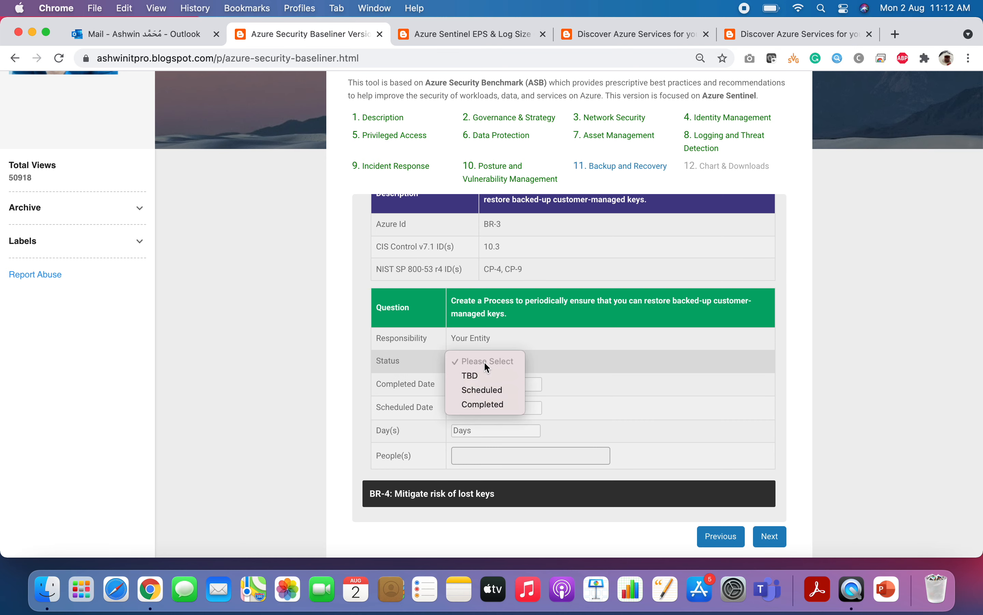
pyautogui.click(479, 403)
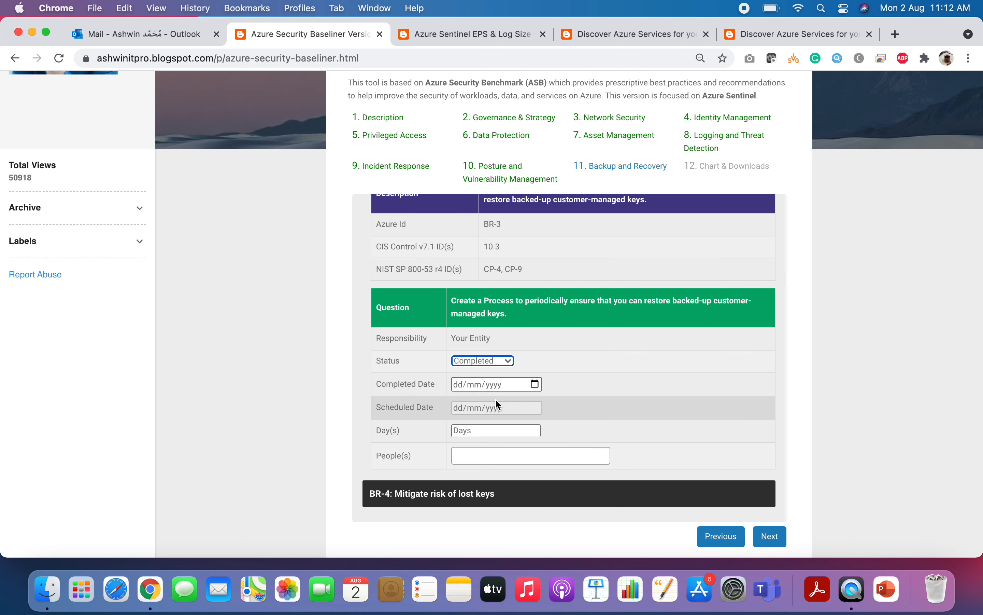
pyautogui.click(536, 384)
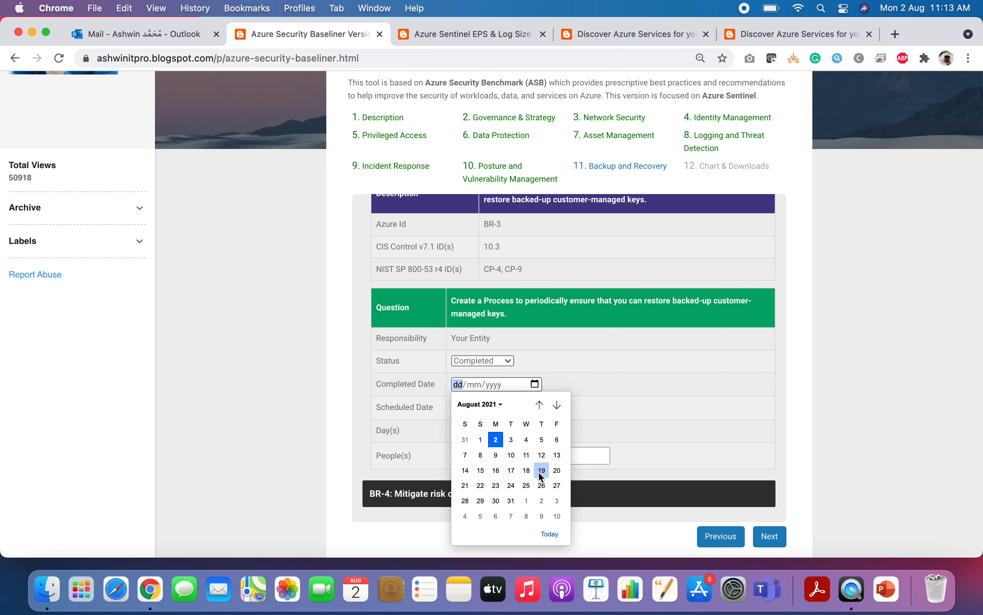
pyautogui.click(543, 456)
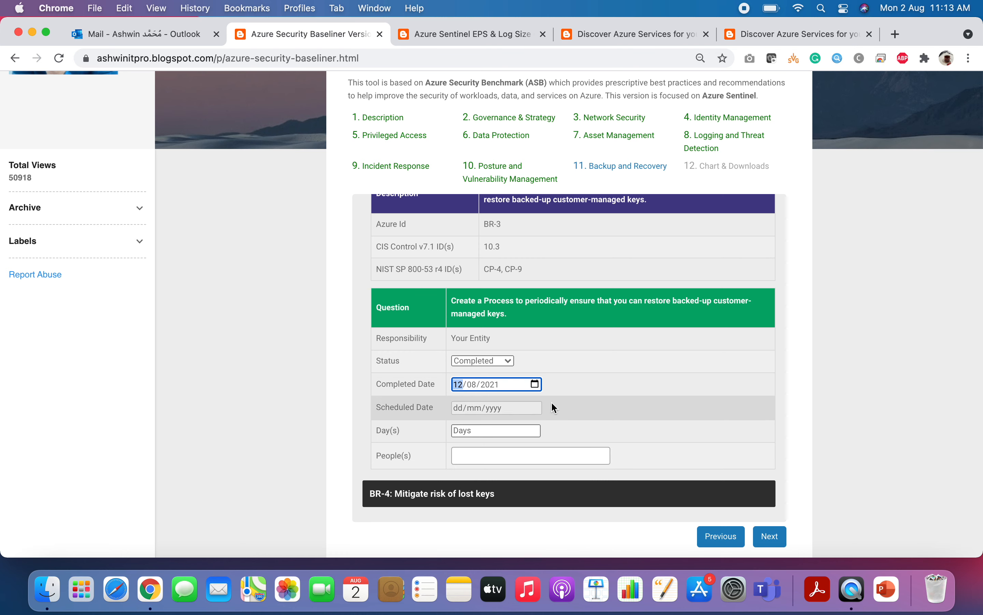
pyautogui.click(471, 435)
pyautogui.write('5')
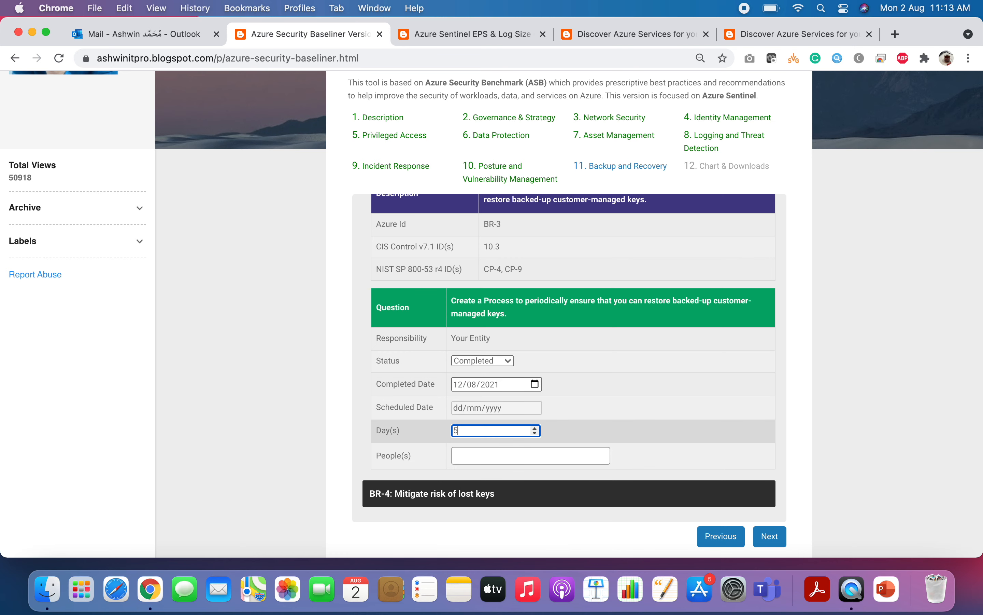
# Assign the Client SPOC and the Architect to the BR-3 question and advance to the Chart & Downloads section
pyautogui.click(485, 456)
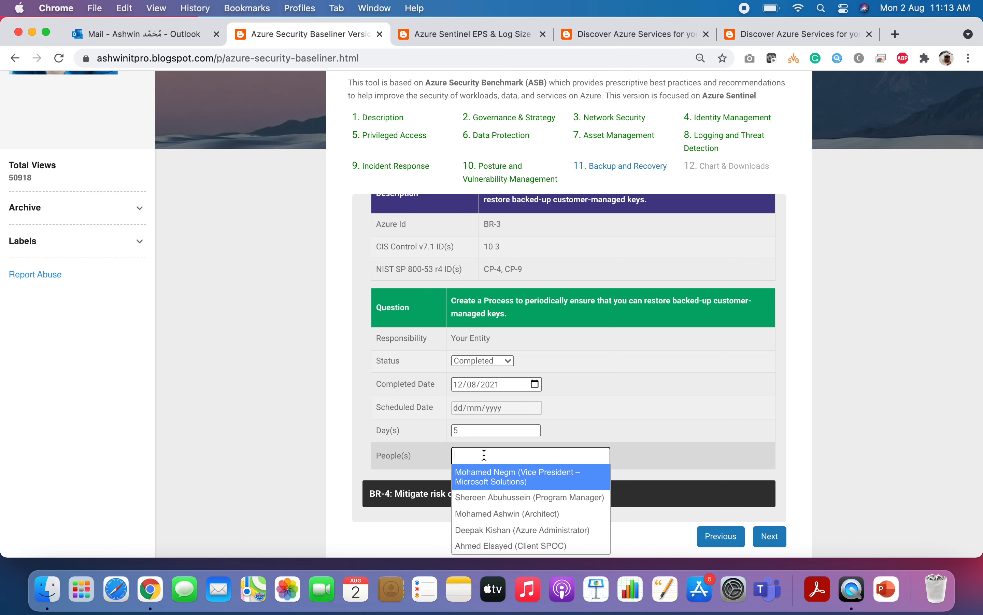
pyautogui.click(512, 541)
pyautogui.click(561, 467)
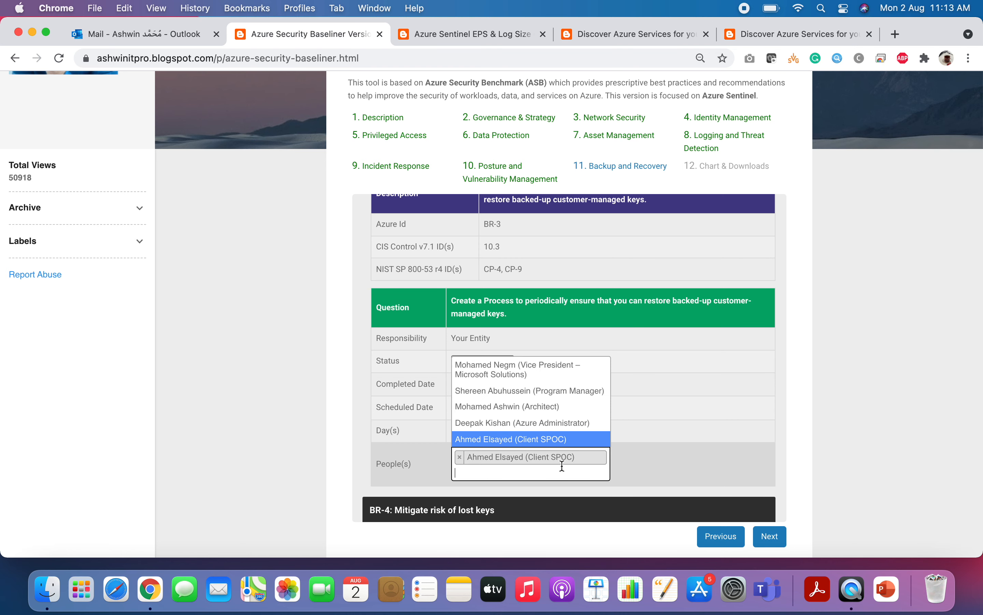
pyautogui.click(539, 402)
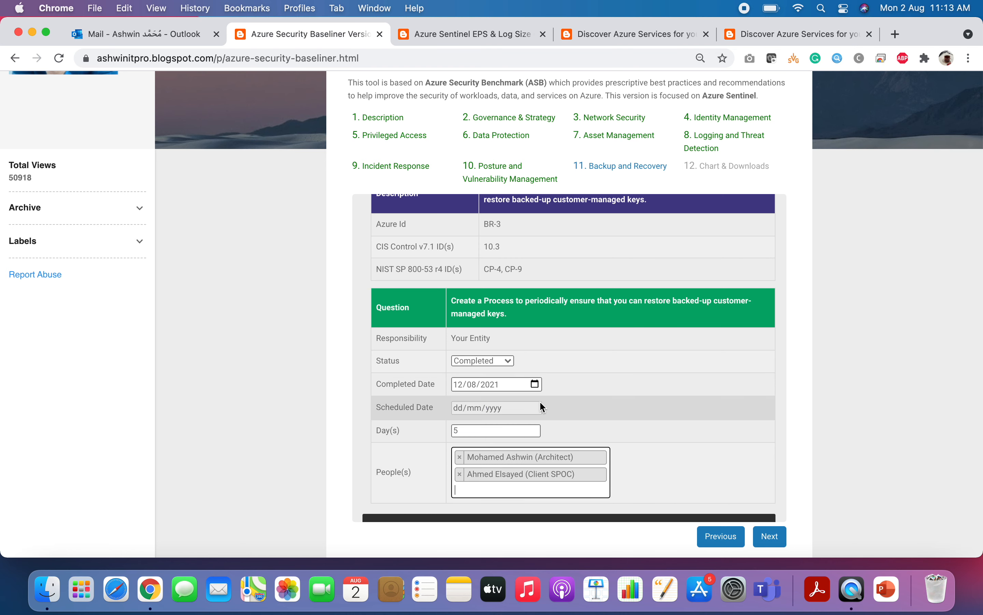
pyautogui.click(774, 537)
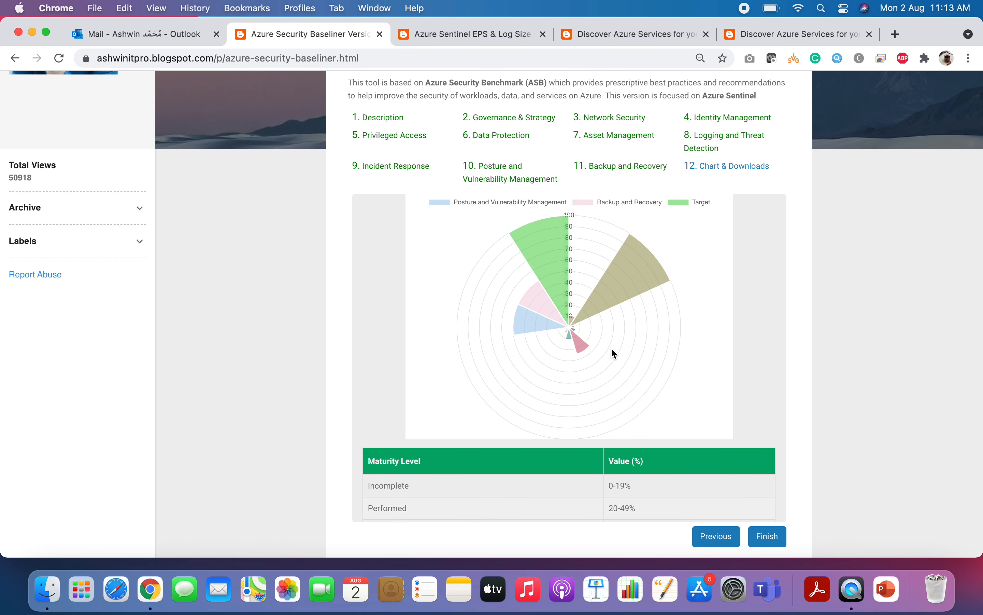
# Examine the category and target segments of the Azure Security Maturity Model chart and the table of maturity levels
pyautogui.moveTo(593, 372)
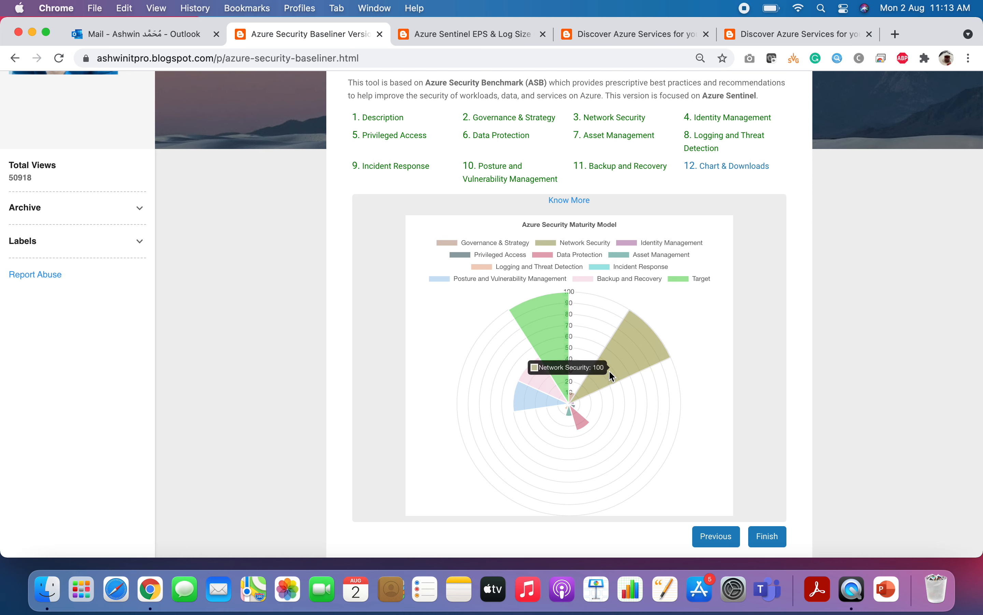
pyautogui.moveTo(526, 381)
pyautogui.moveTo(537, 330)
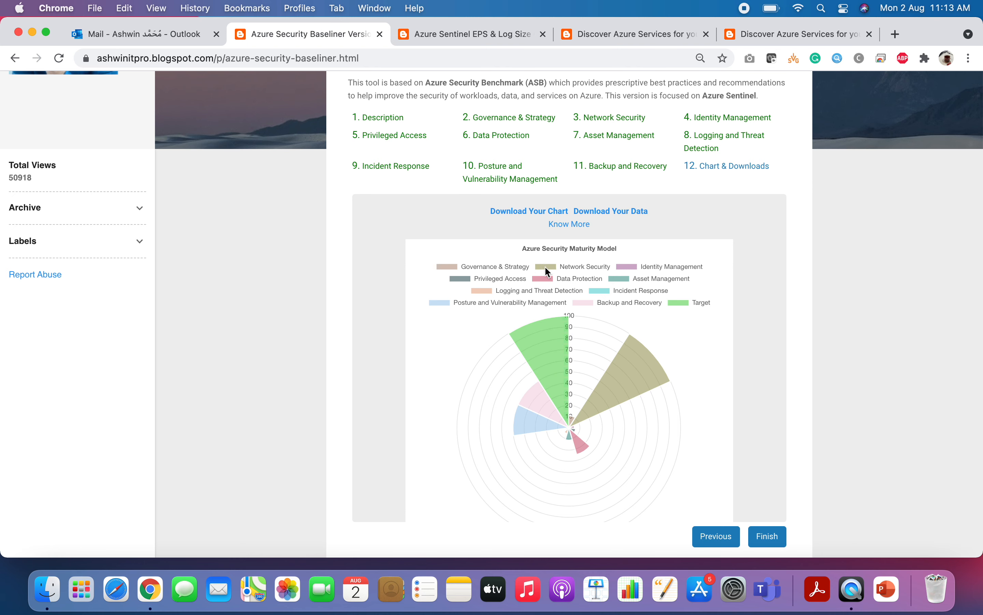
pyautogui.moveTo(559, 364)
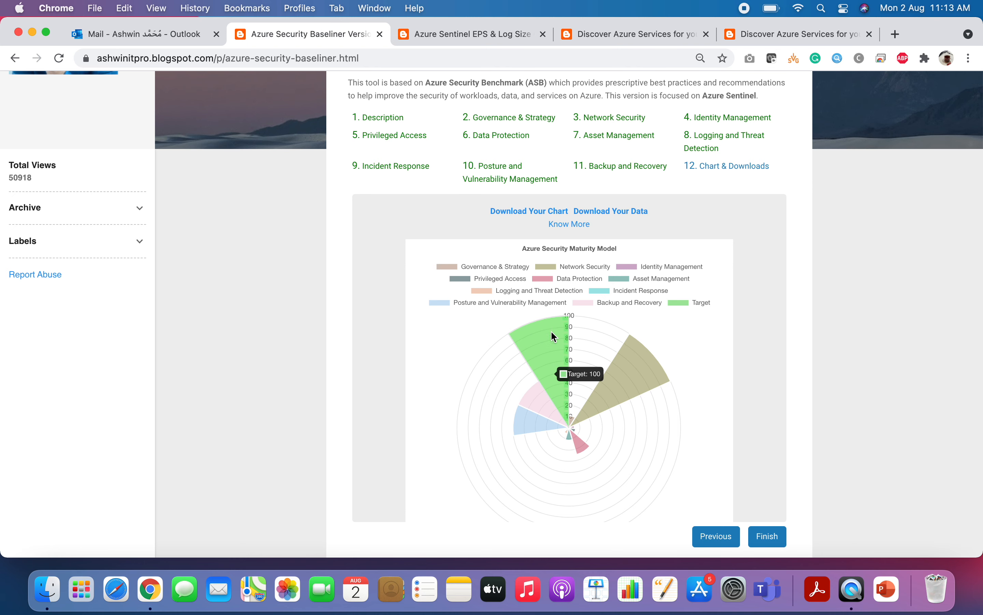
pyautogui.moveTo(581, 412)
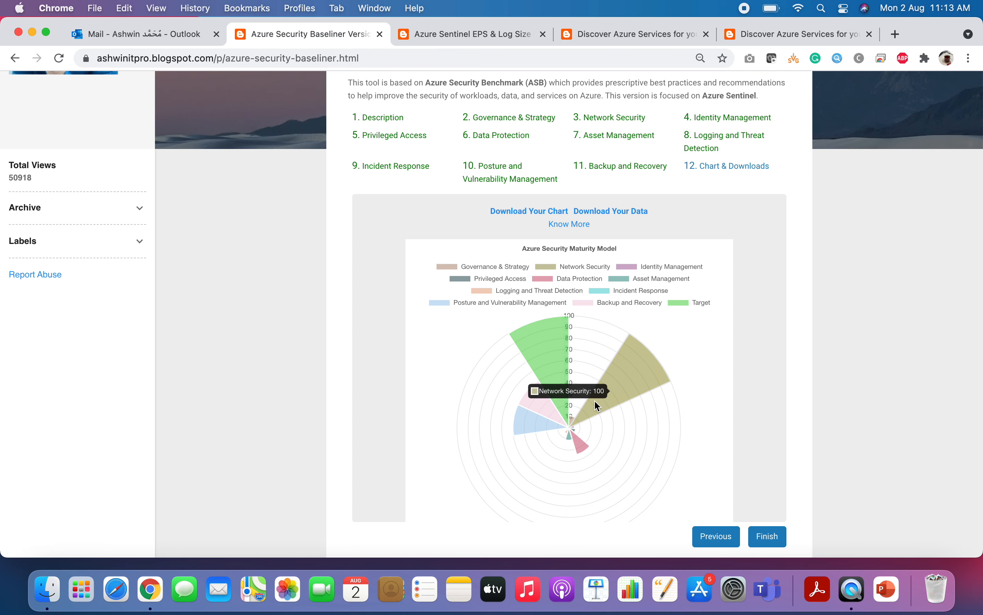
pyautogui.scroll(1, 595, 402)
pyautogui.scroll(-1, 595, 401)
pyautogui.scroll(-1, 595, 402)
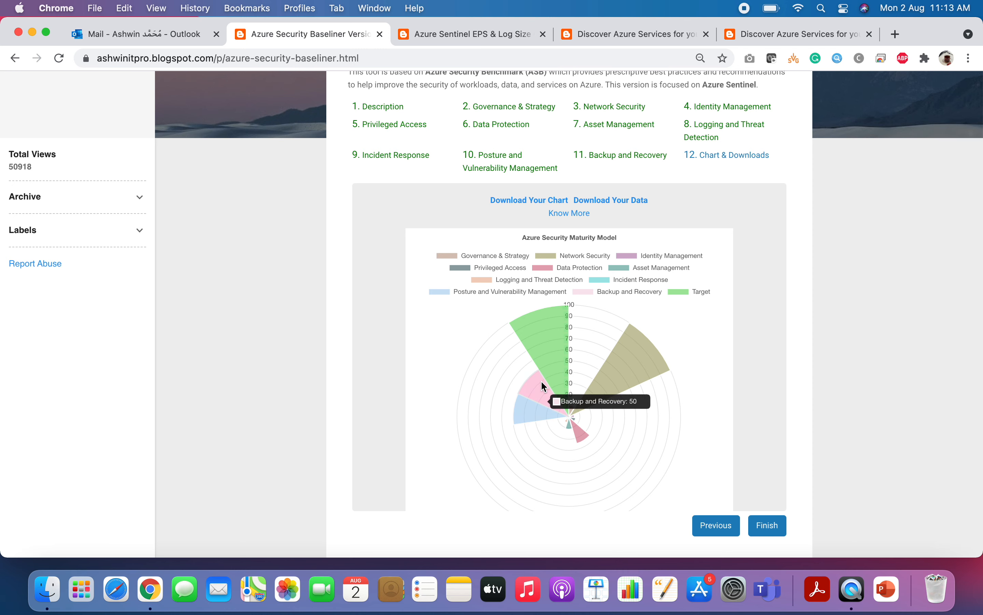
pyautogui.scroll(-2, 674, 358)
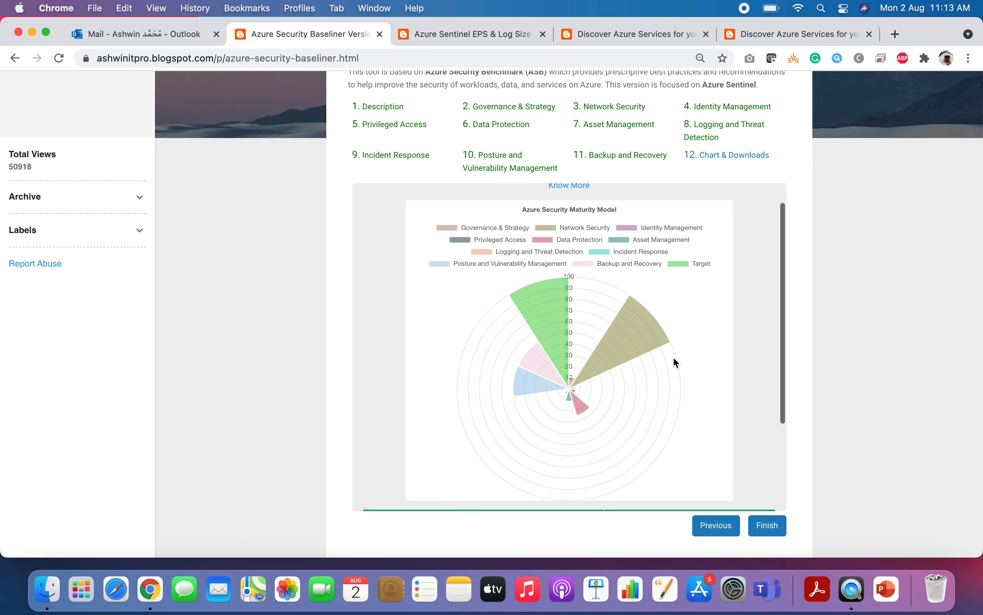
pyautogui.scroll(2, 676, 362)
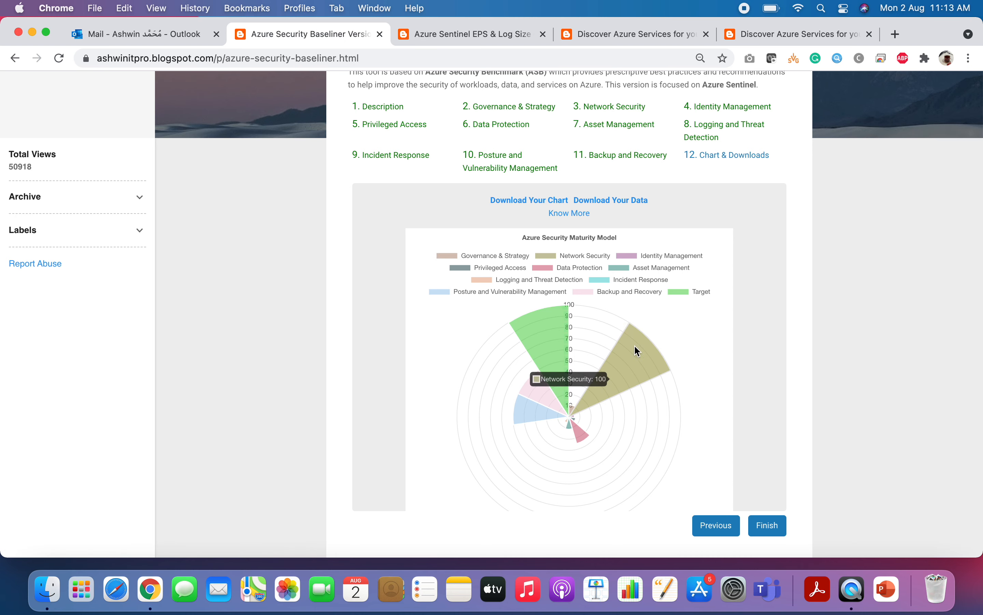
pyautogui.click(561, 212)
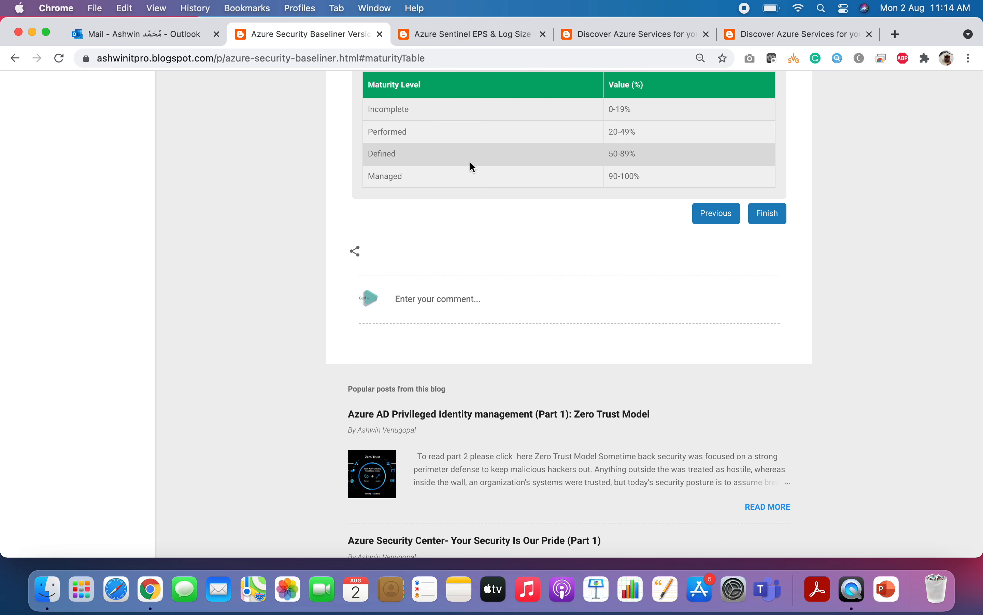
# Download the questionnaire data as a CSV file and open it in Numbers
pyautogui.scroll(5, 470, 160)
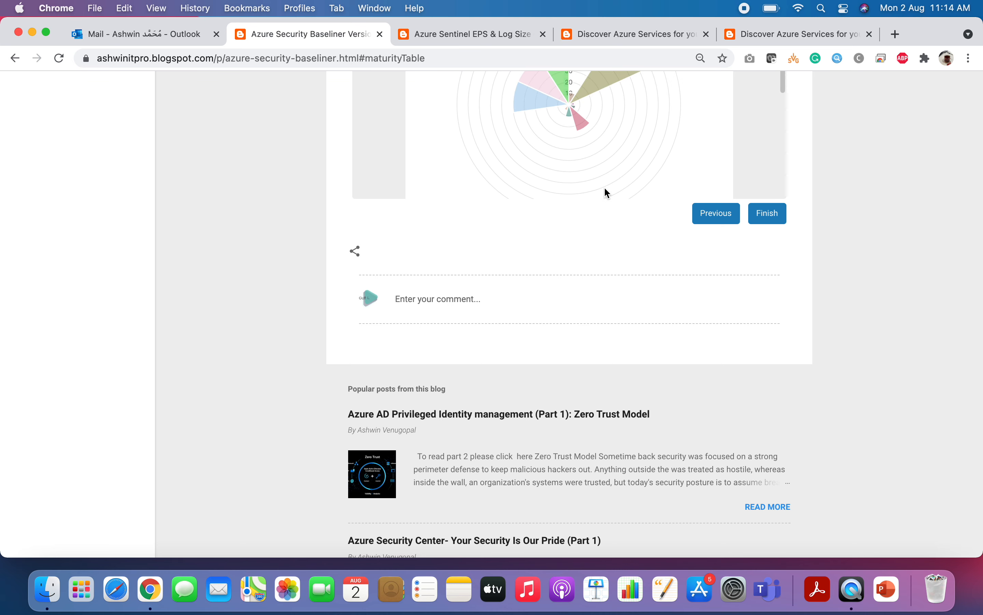
pyautogui.scroll(10, 722, 183)
pyautogui.scroll(1, 725, 185)
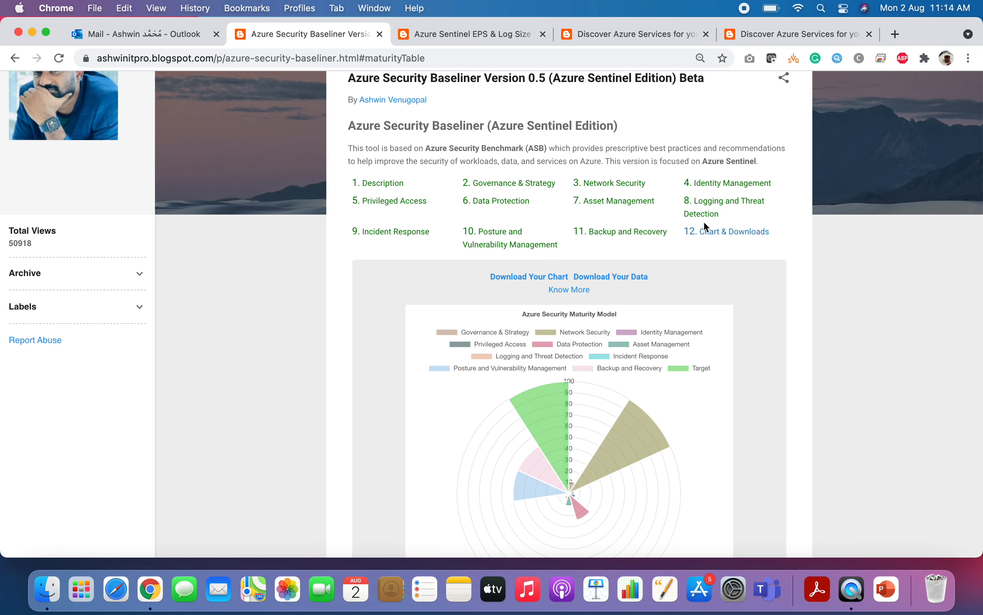
pyautogui.click(595, 281)
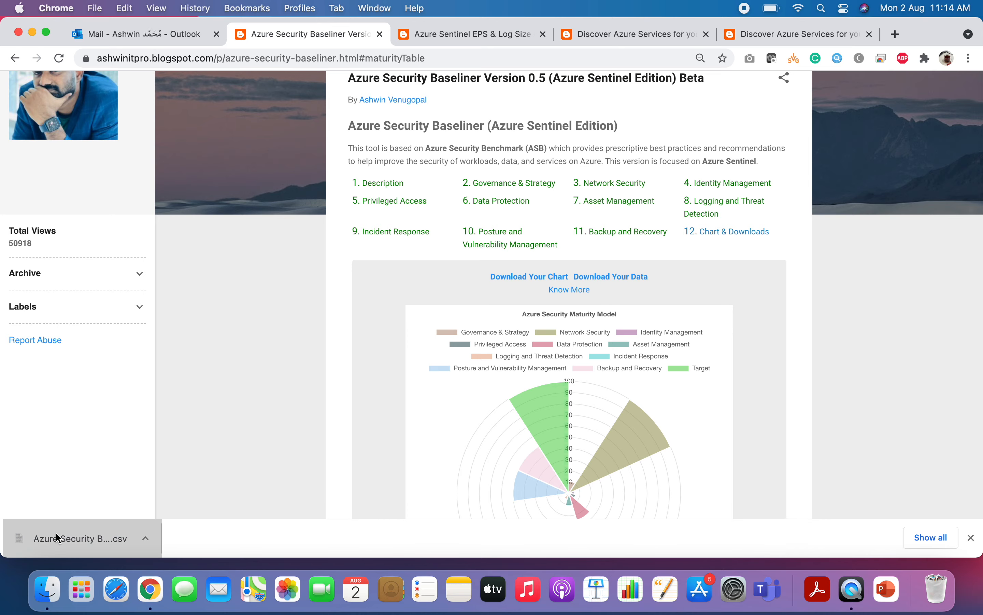
pyautogui.click(56, 531)
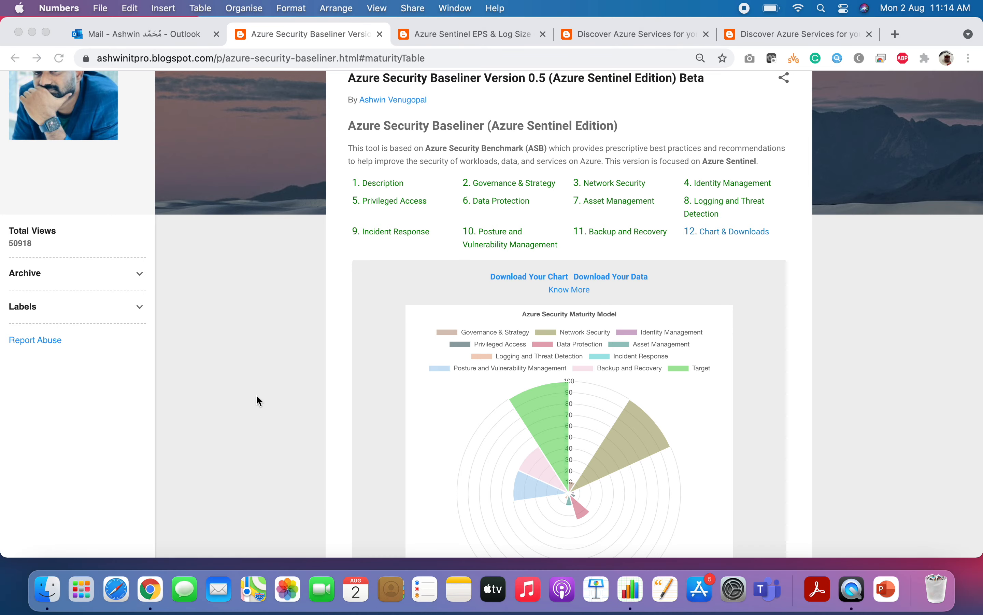
# Examine the Question, Responsibility, Status, date, Days and People(s) columns of the imported questionnaire data, then close the spreadsheet
pyautogui.hscroll(5, 552, 298)
pyautogui.hscroll(10, 553, 300)
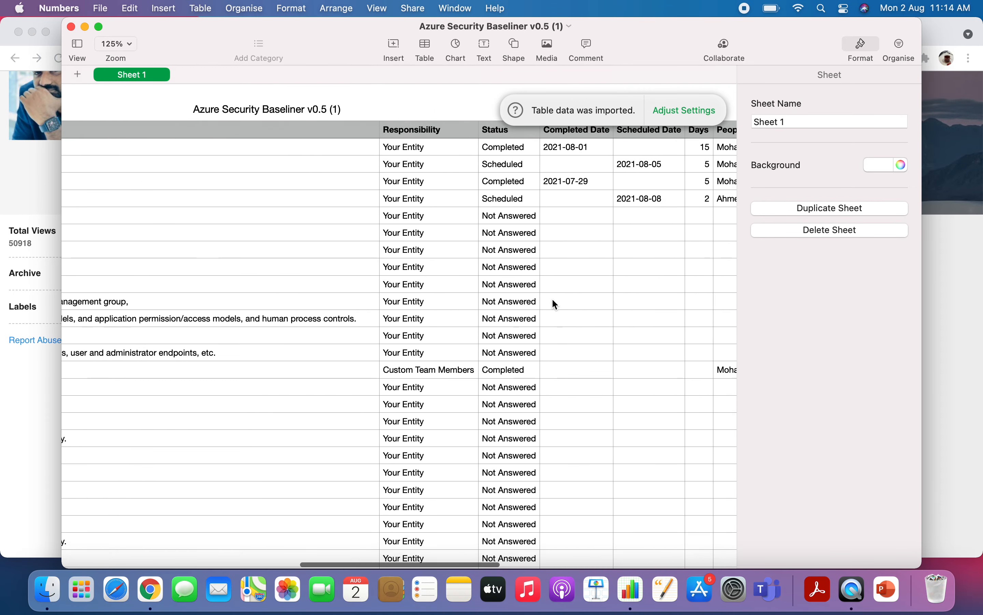
pyautogui.hscroll(10, 552, 299)
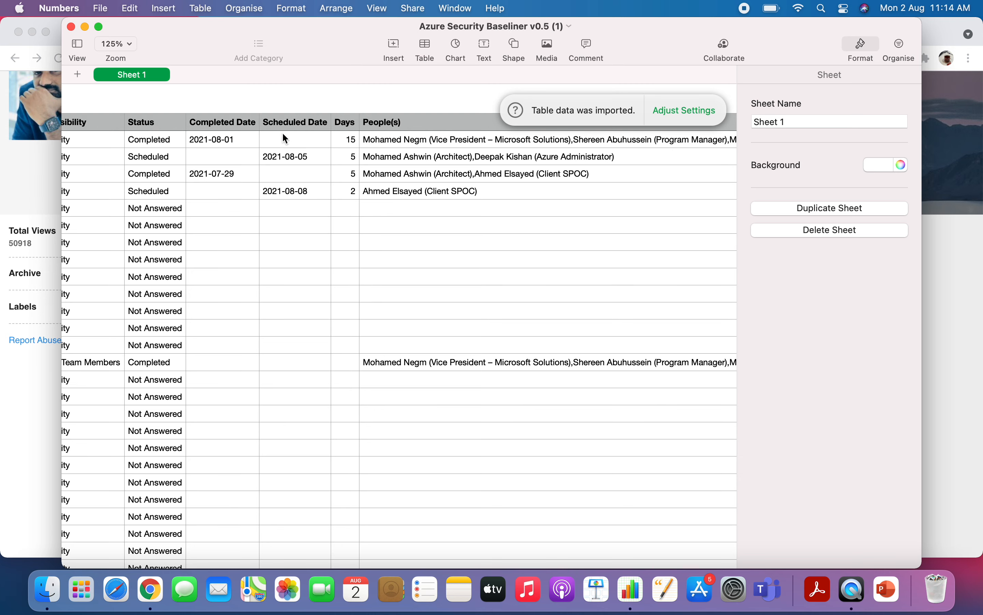
pyautogui.hscroll(15, 429, 188)
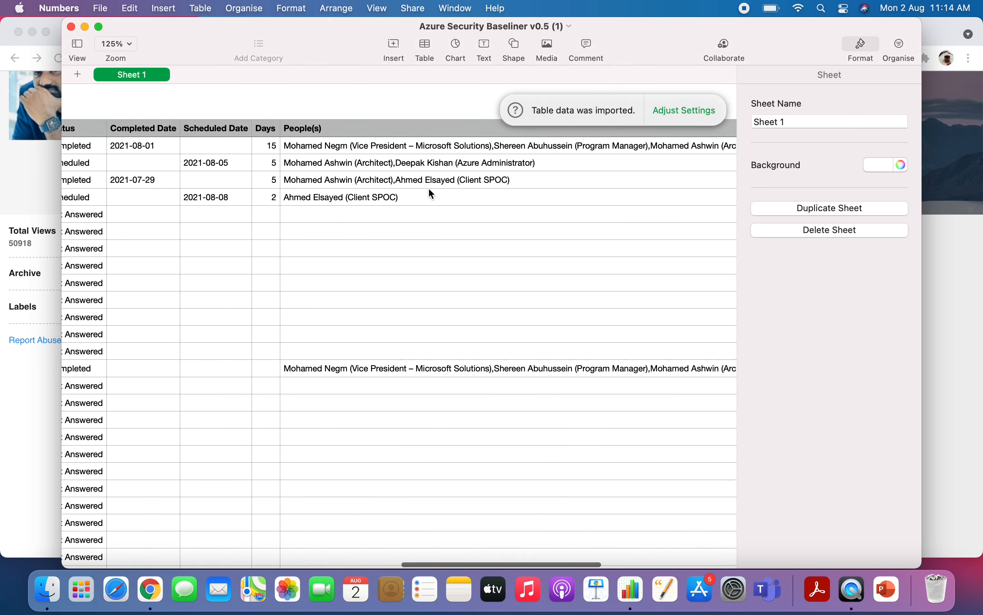
pyautogui.hscroll(-15, 432, 193)
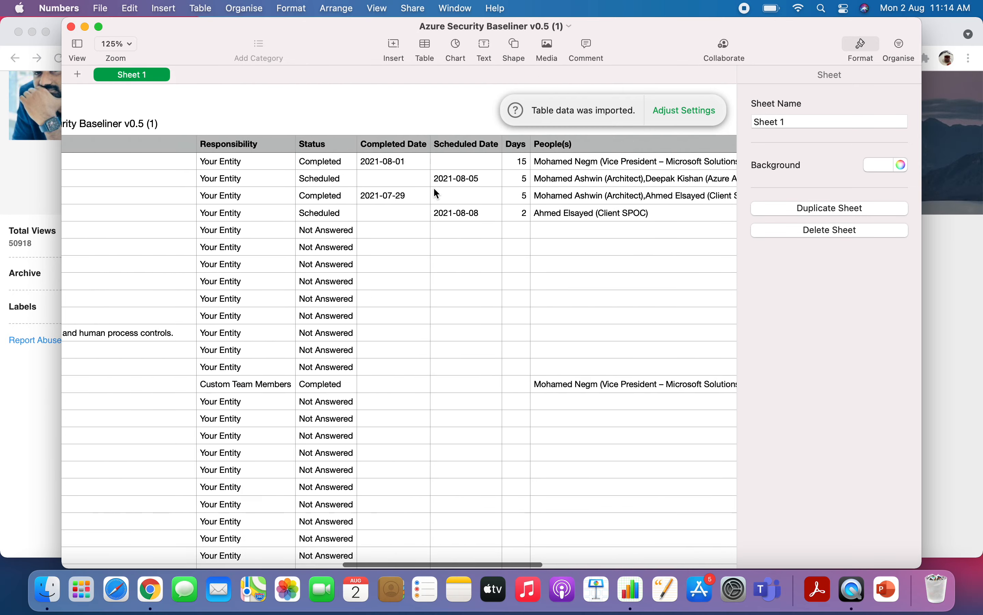
pyautogui.hscroll(-10, 436, 191)
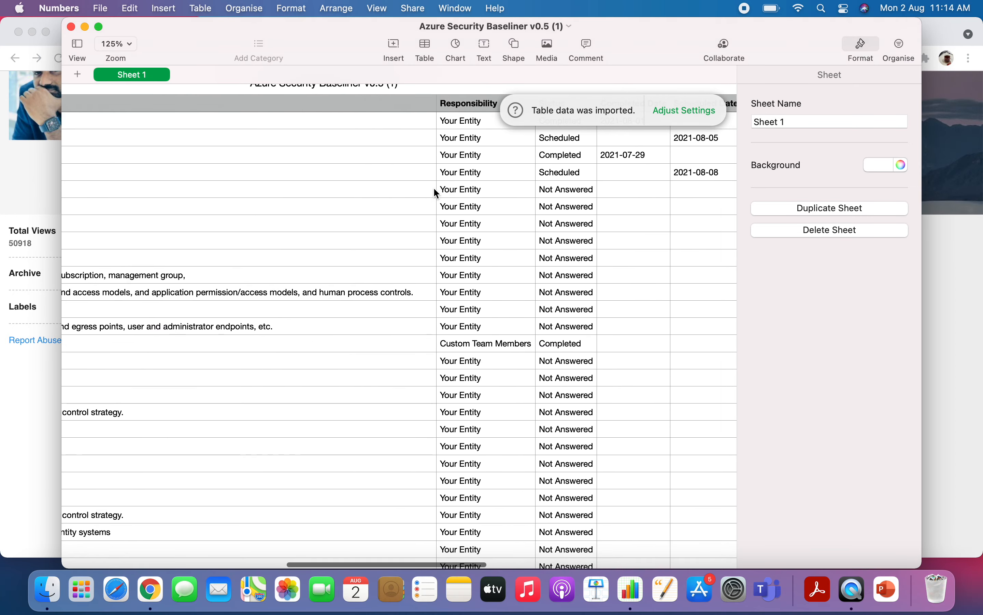
pyautogui.hscroll(-15, 442, 190)
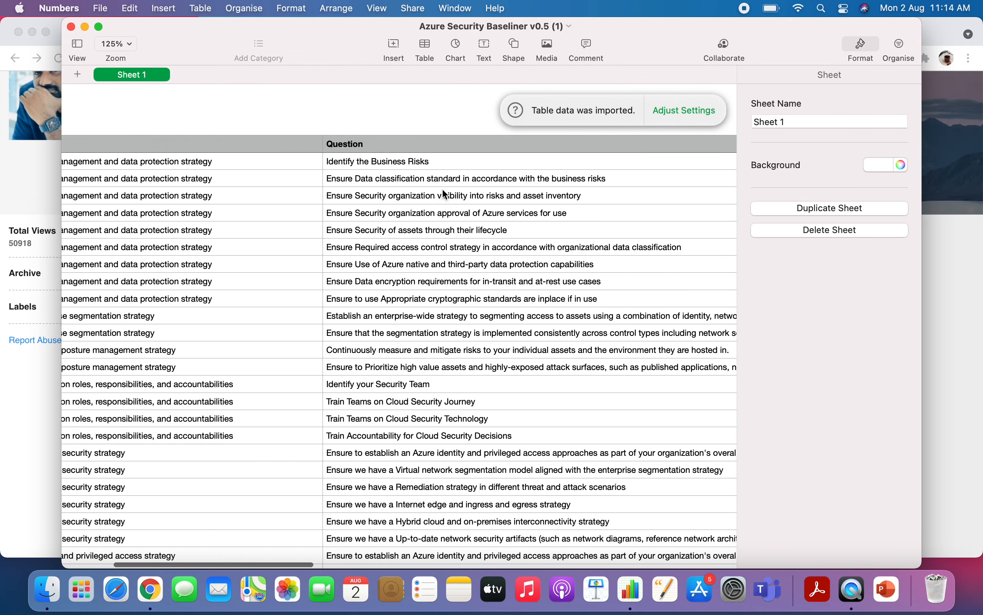
pyautogui.hscroll(20, 443, 190)
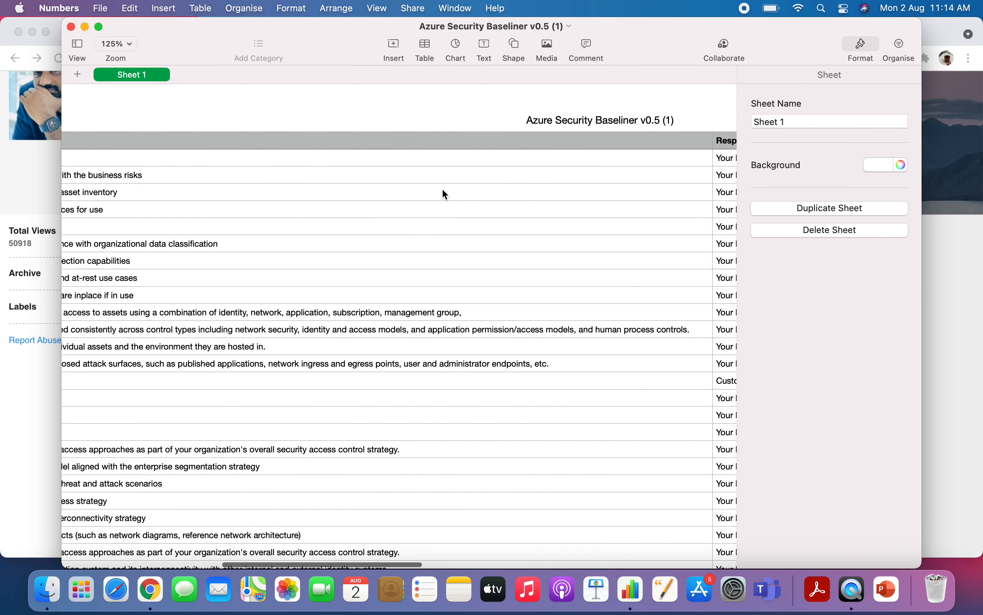
pyautogui.scroll(-3, 442, 190)
pyautogui.scroll(5, 447, 195)
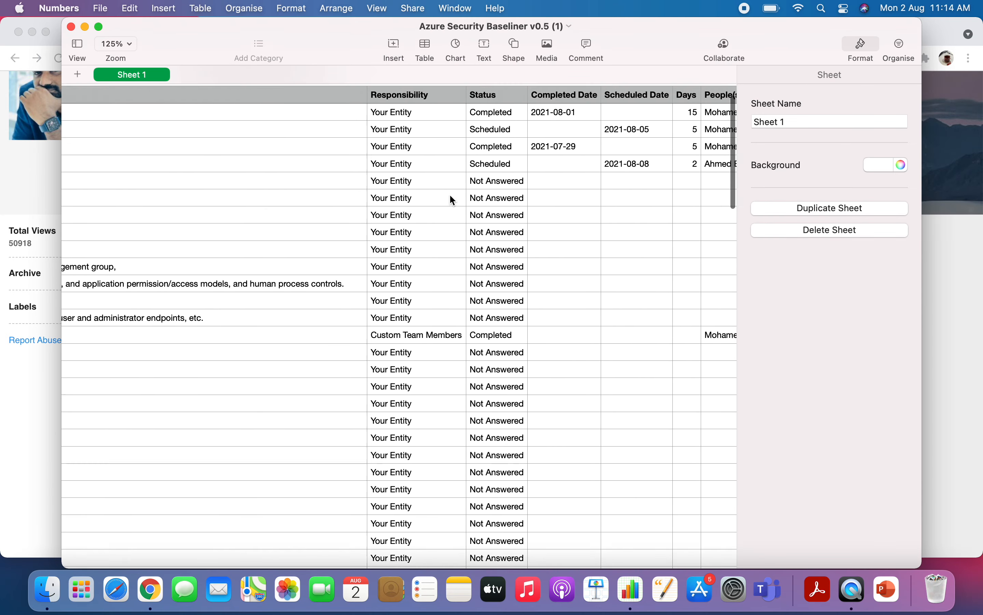
pyautogui.hscroll(-10, 451, 197)
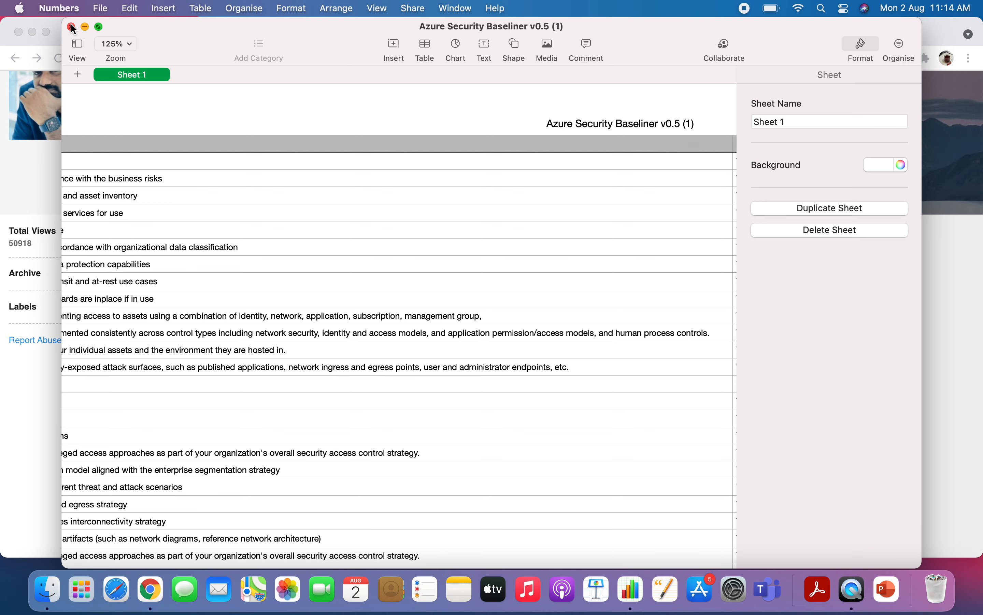
pyautogui.click(72, 27)
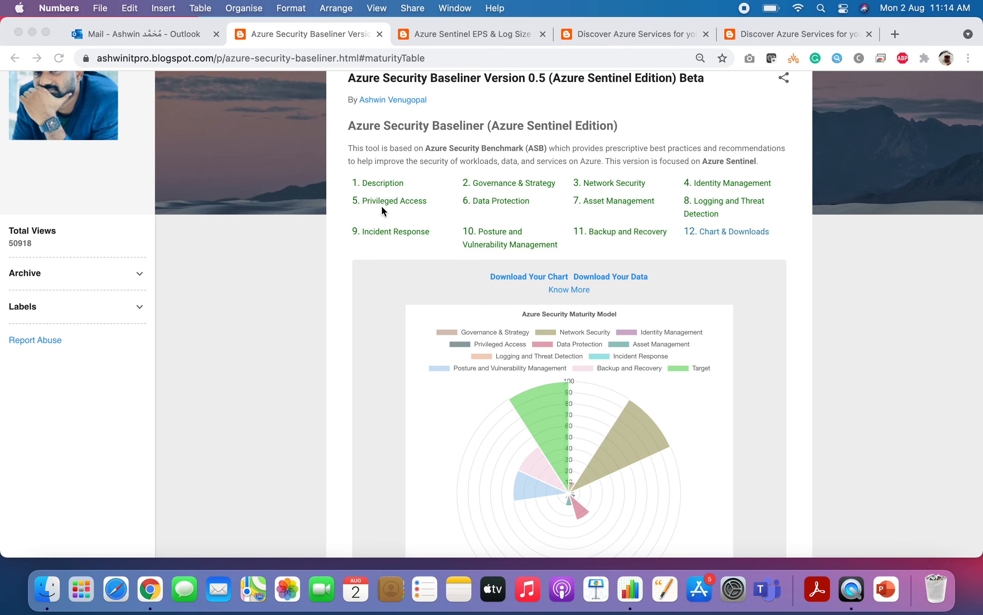
# Download the Azure Security Maturity Model chart as a JPG image, open it in Preview, and close it after viewing
pyautogui.click(481, 282)
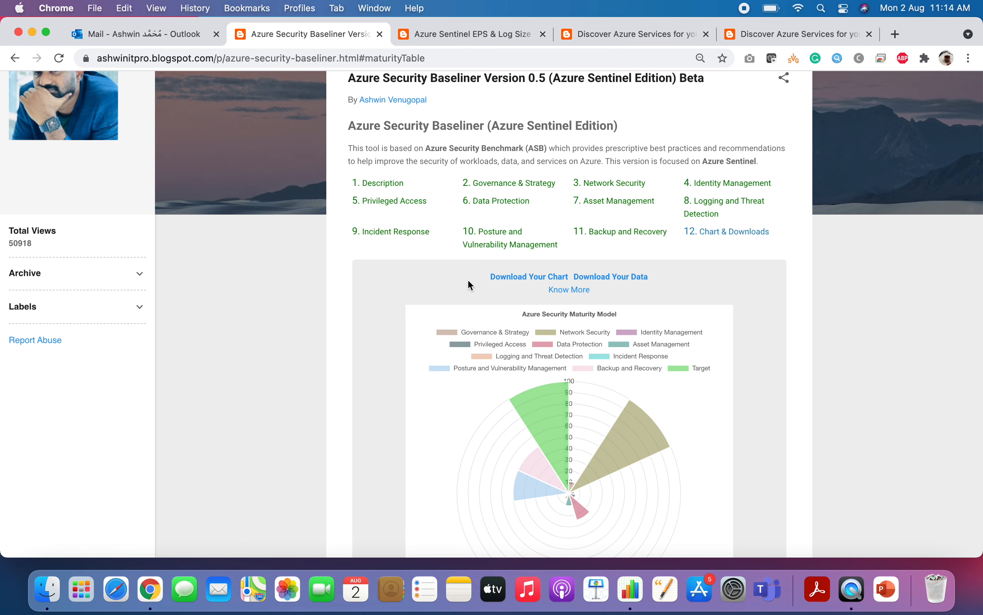
pyautogui.click(513, 279)
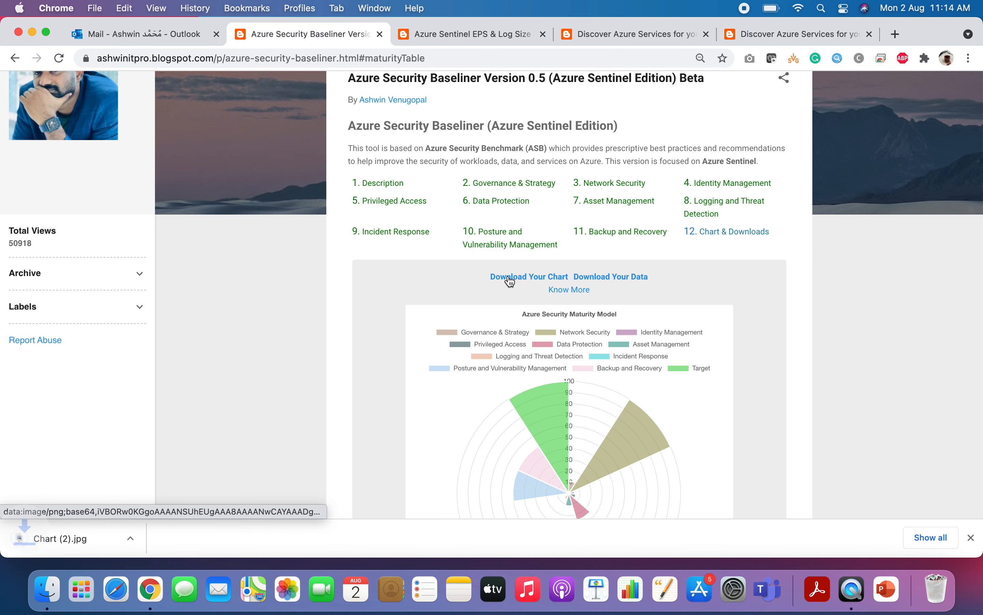
pyautogui.click(60, 543)
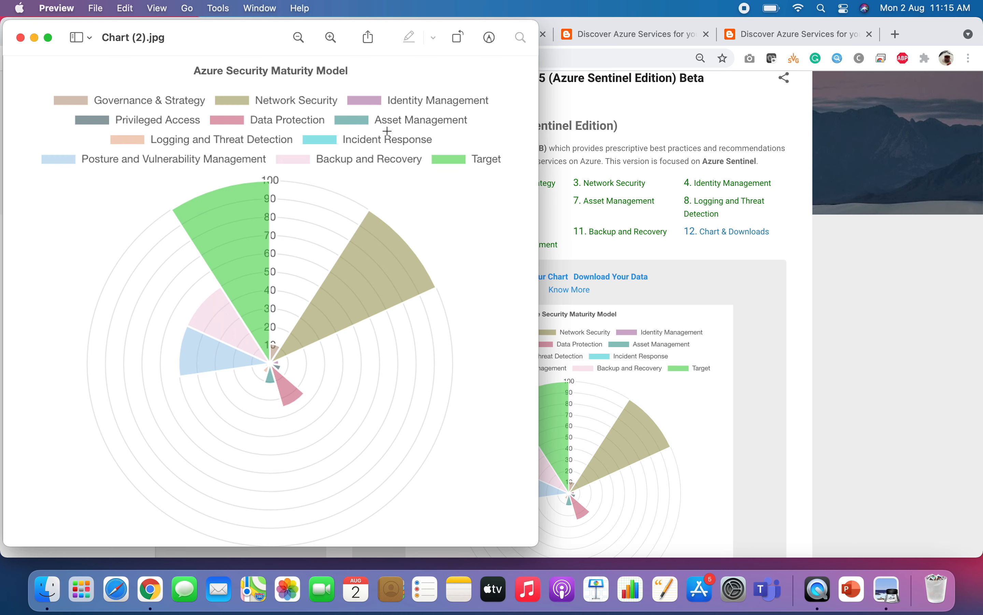
pyautogui.click(20, 38)
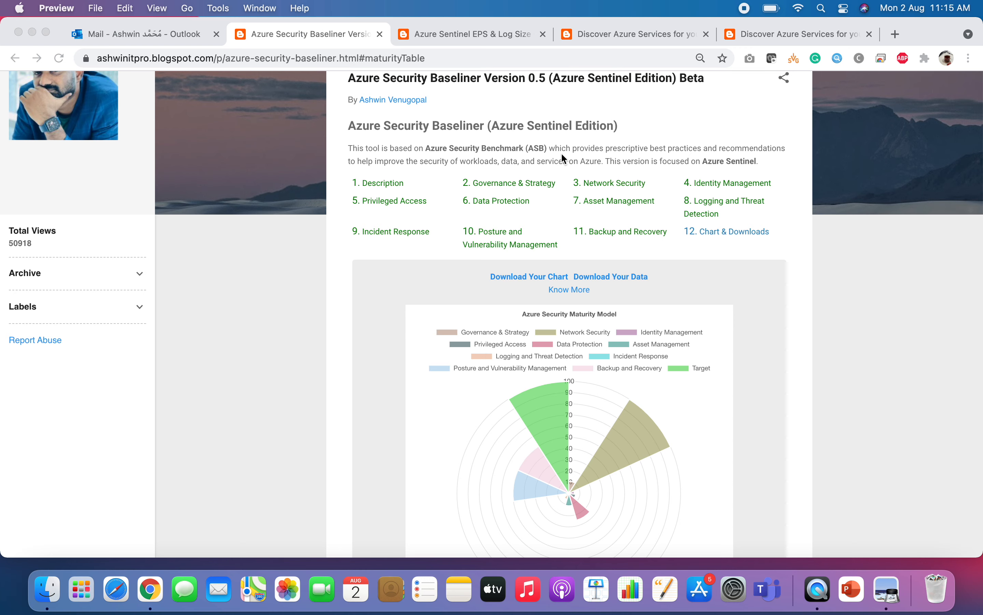
# Review the Azure Security Maturity Model chart against the maturity level percentages on the baseliner page
pyautogui.scroll(-2, 562, 157)
pyautogui.scroll(2, 562, 157)
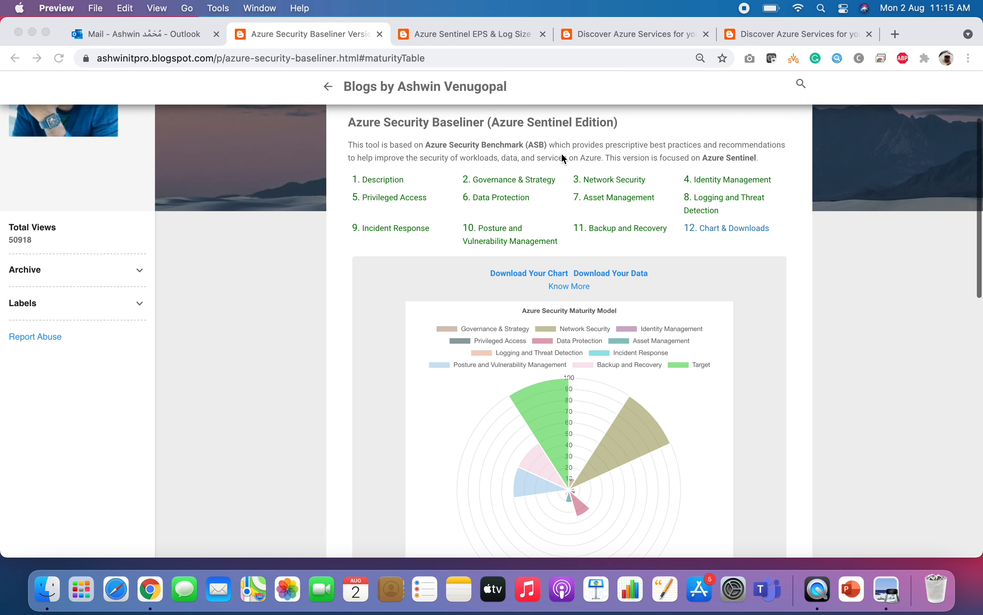
pyautogui.scroll(-5, 588, 305)
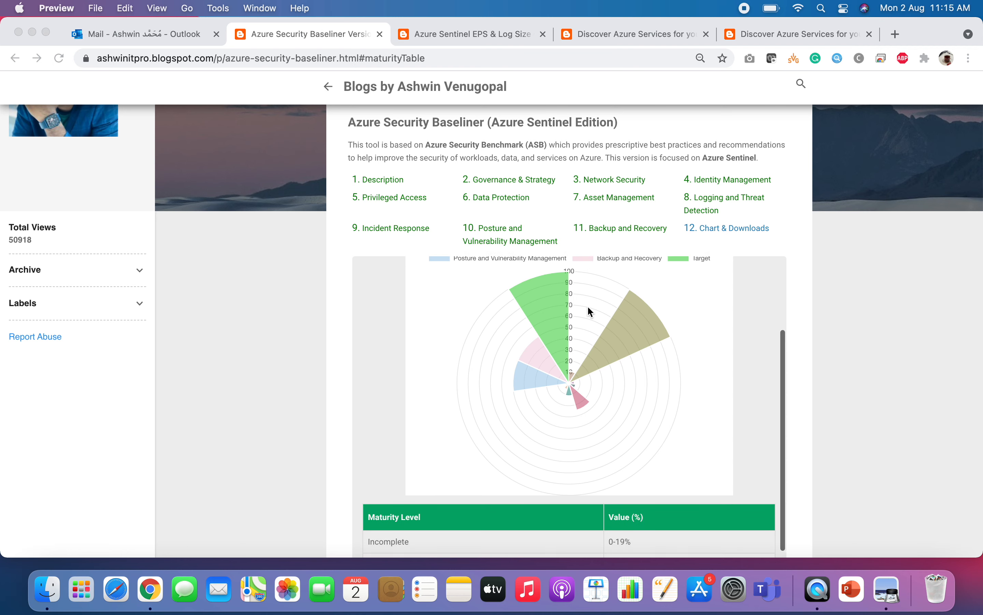
pyautogui.scroll(-6, 588, 307)
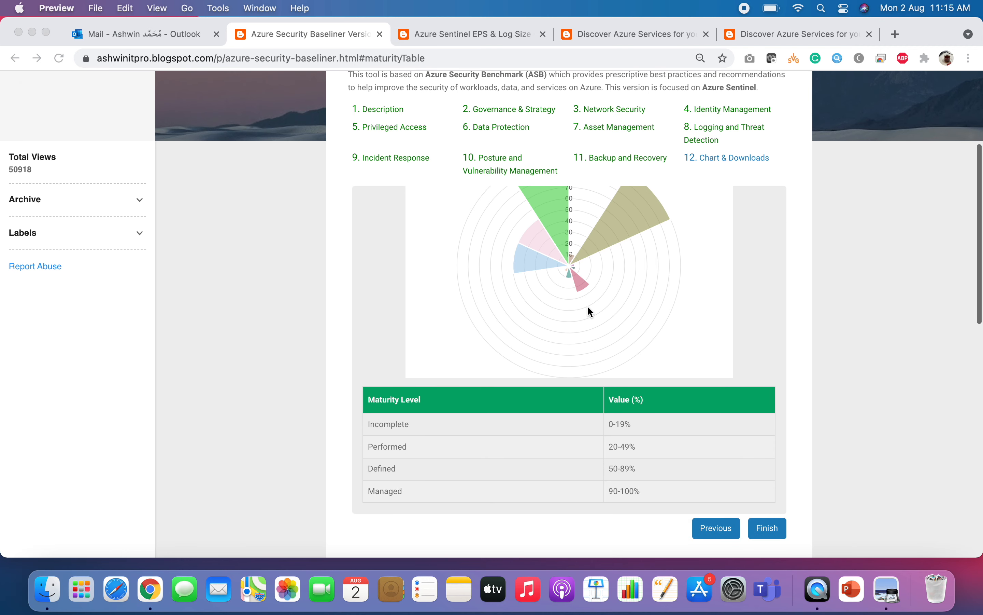
pyautogui.scroll(7, 588, 307)
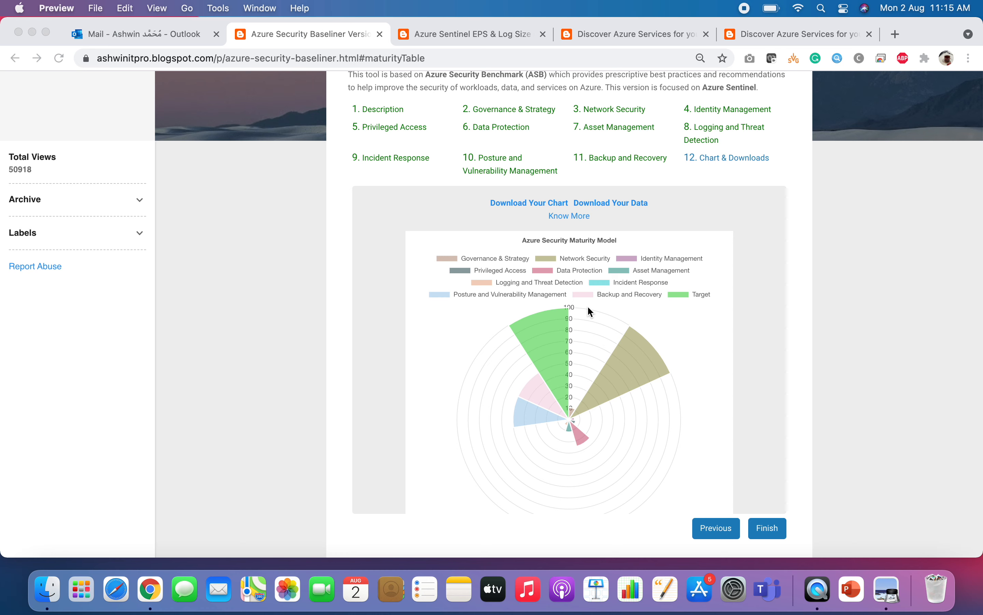
pyautogui.scroll(-5, 587, 308)
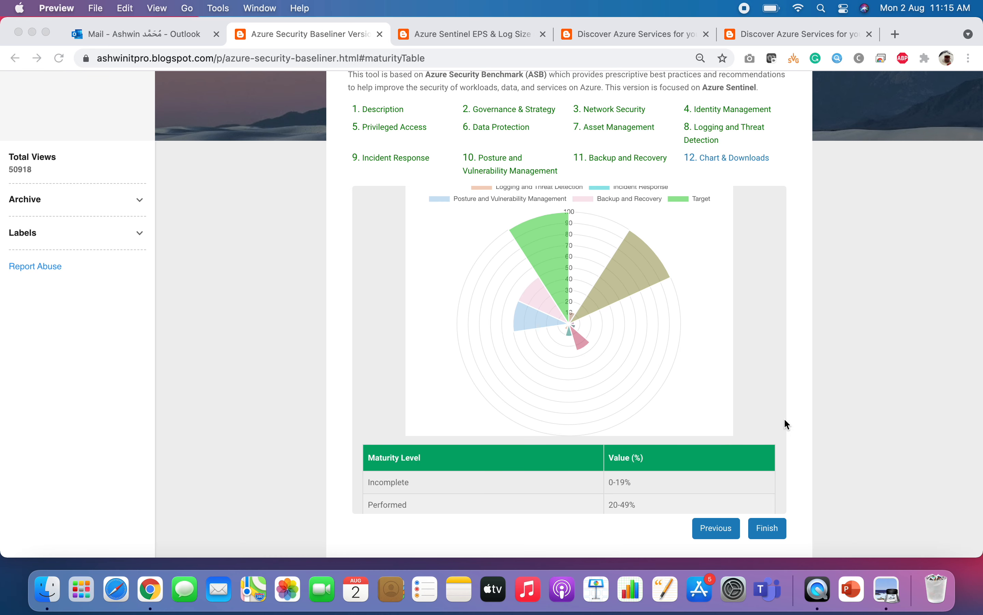
pyautogui.scroll(-3, 758, 469)
pyautogui.scroll(6, 758, 470)
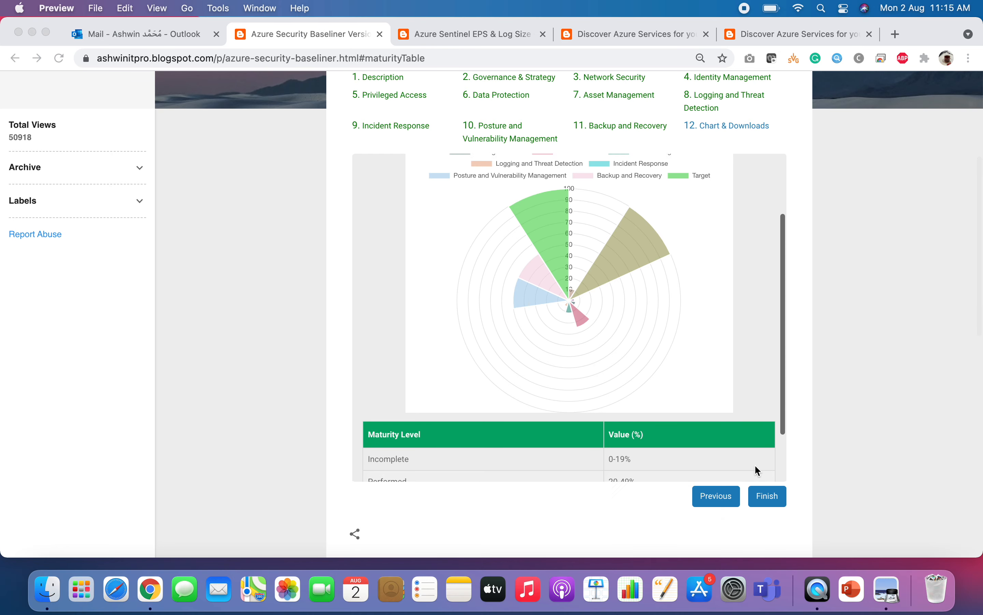
pyautogui.scroll(4, 755, 466)
pyautogui.scroll(-2, 756, 467)
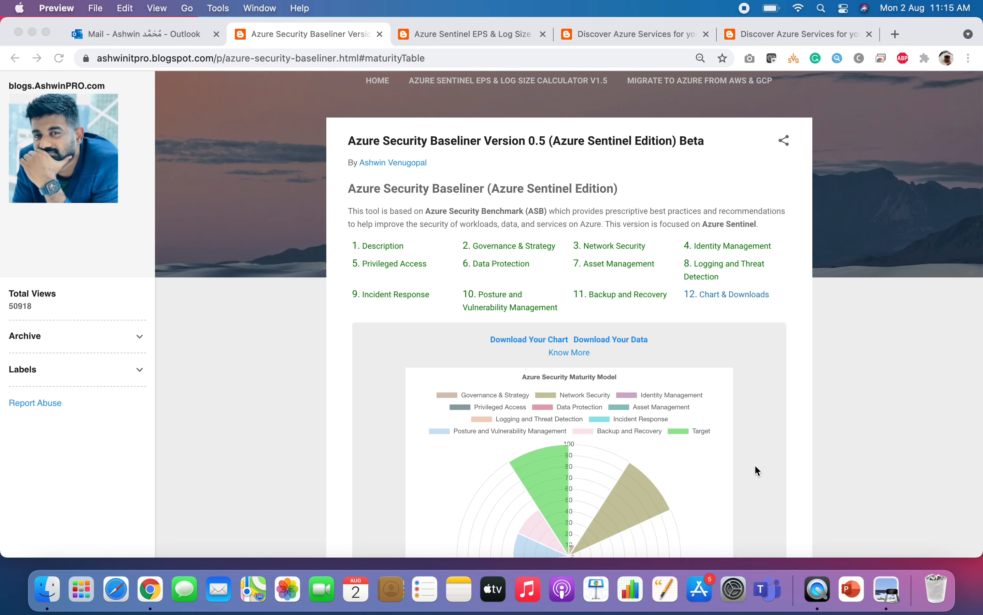
pyautogui.scroll(-5, 756, 467)
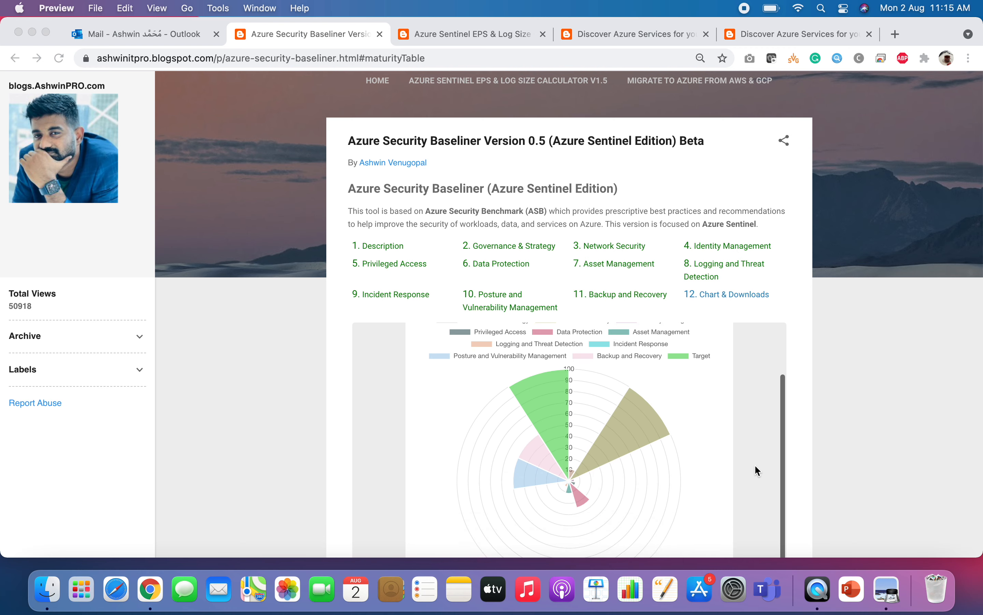
pyautogui.scroll(-4, 865, 461)
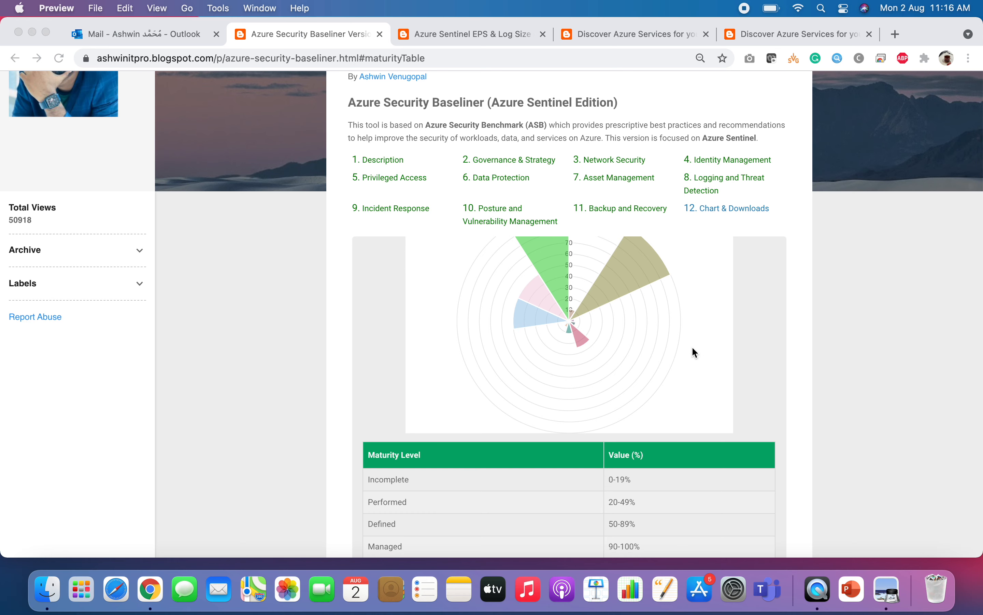
pyautogui.scroll(2, 692, 346)
pyautogui.scroll(3, 690, 371)
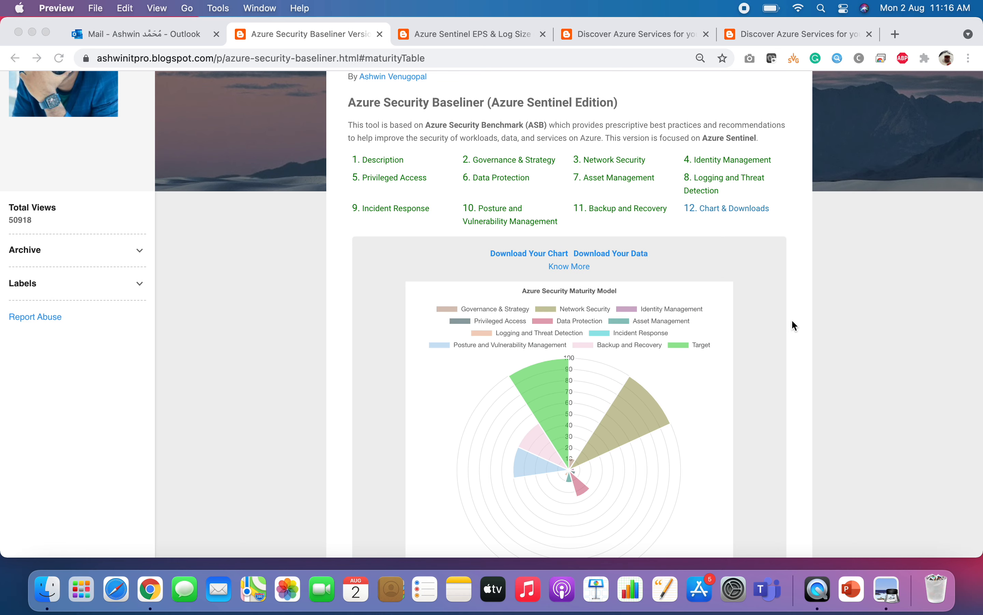
pyautogui.scroll(3, 792, 323)
pyautogui.scroll(1, 715, 136)
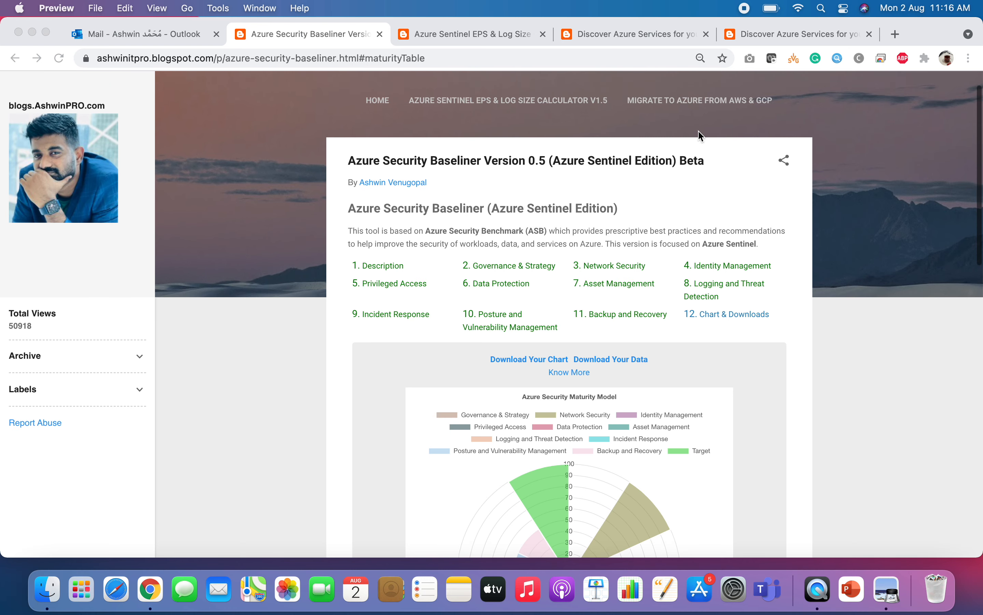
pyautogui.scroll(-3, 698, 130)
pyautogui.scroll(-1, 702, 136)
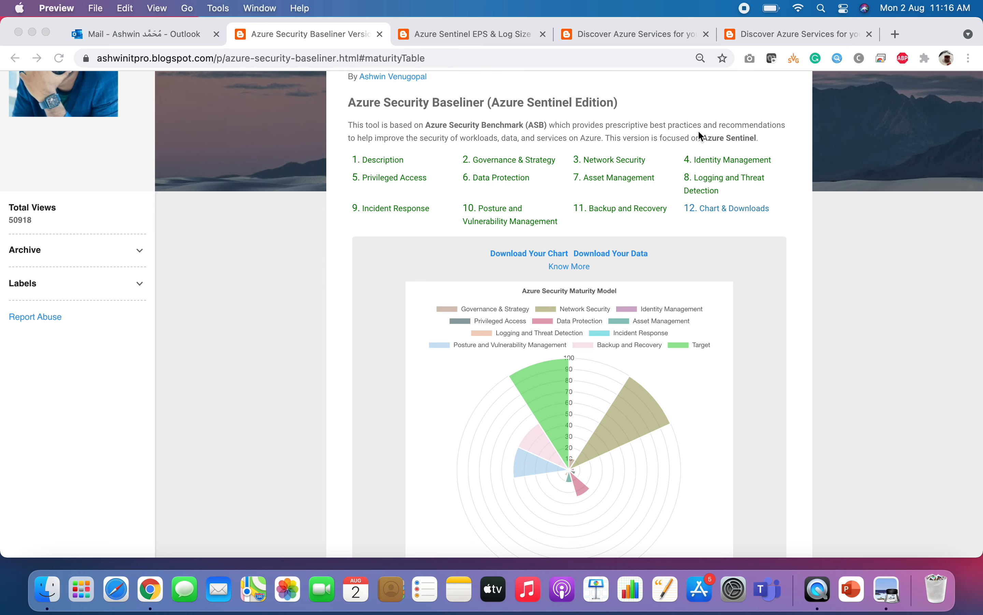
pyautogui.scroll(-1, 702, 136)
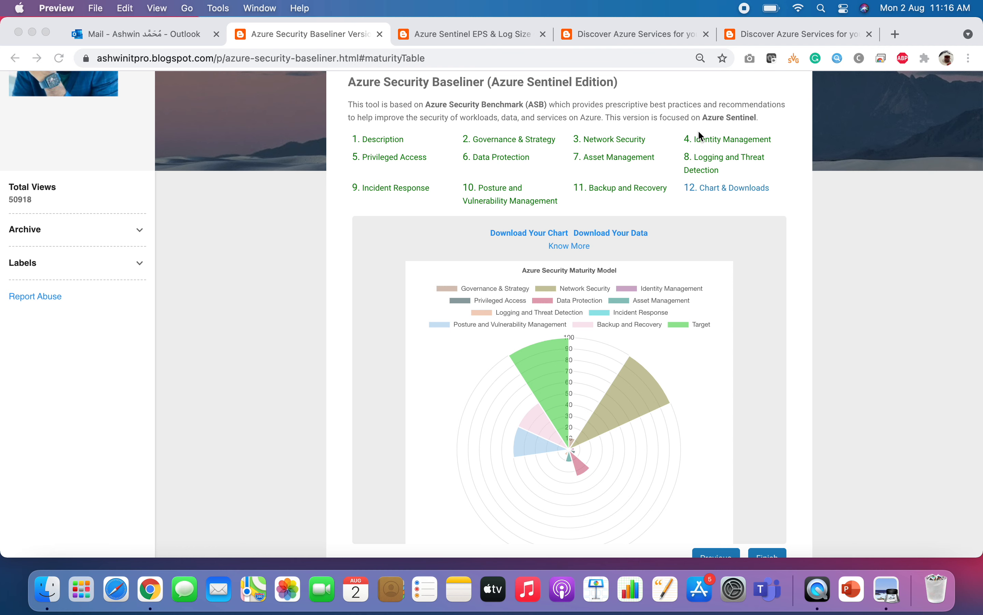
pyautogui.scroll(-2, 701, 137)
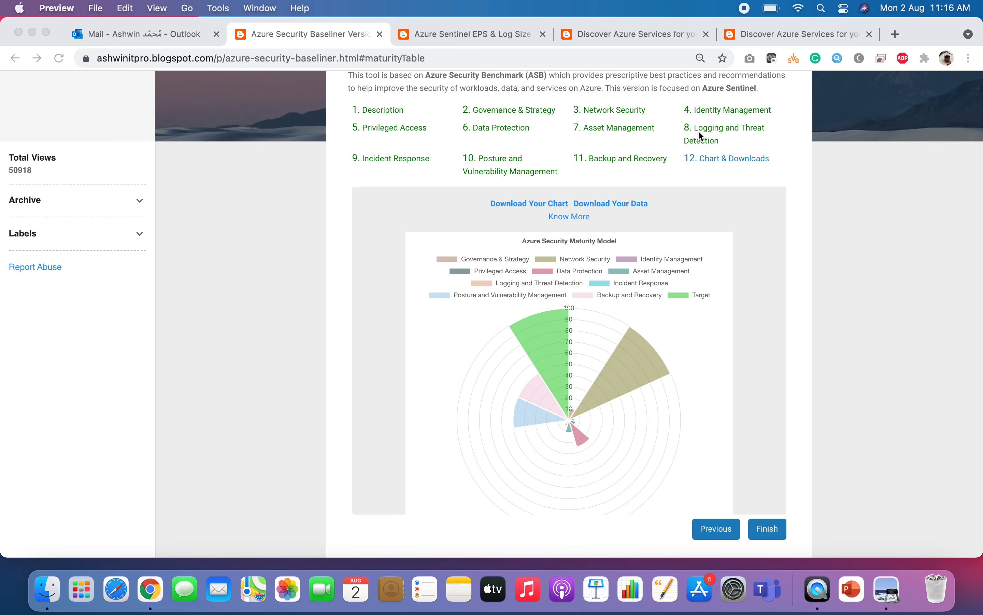
pyautogui.scroll(2, 701, 135)
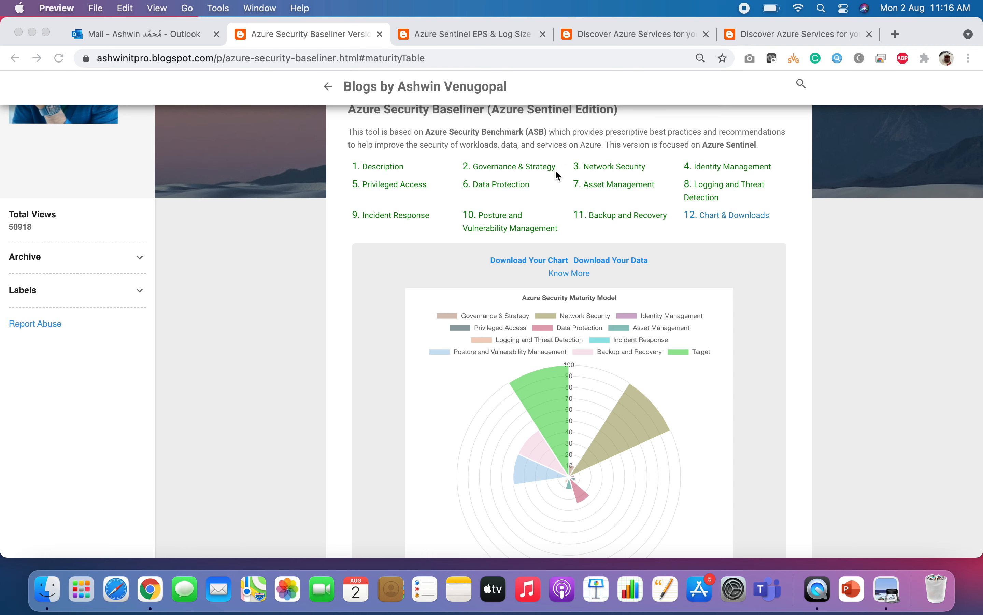
# Return to the Governance & Strategy section and look through the GS-4 team members and training questions
pyautogui.click(601, 182)
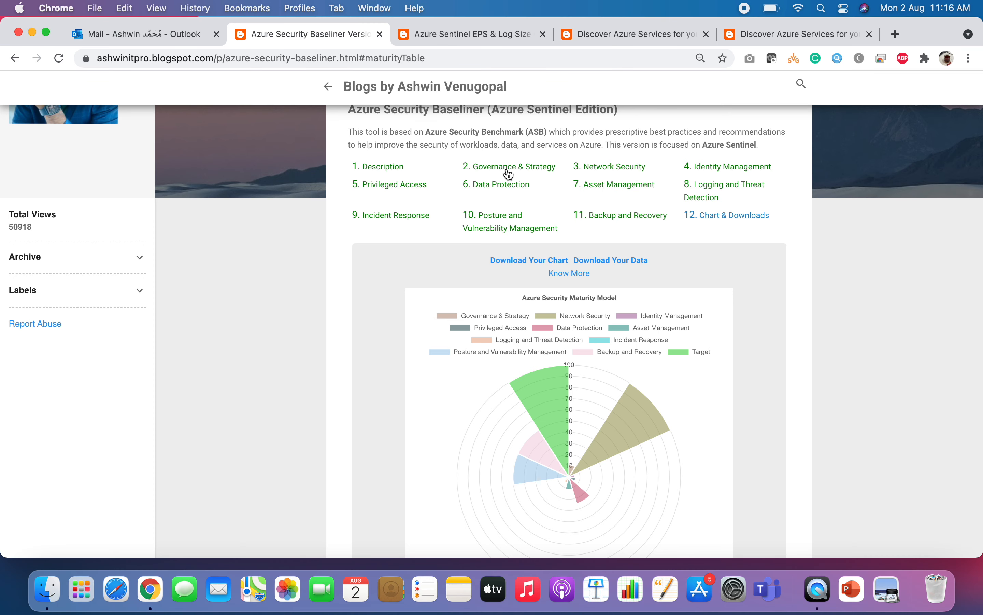
pyautogui.click(500, 170)
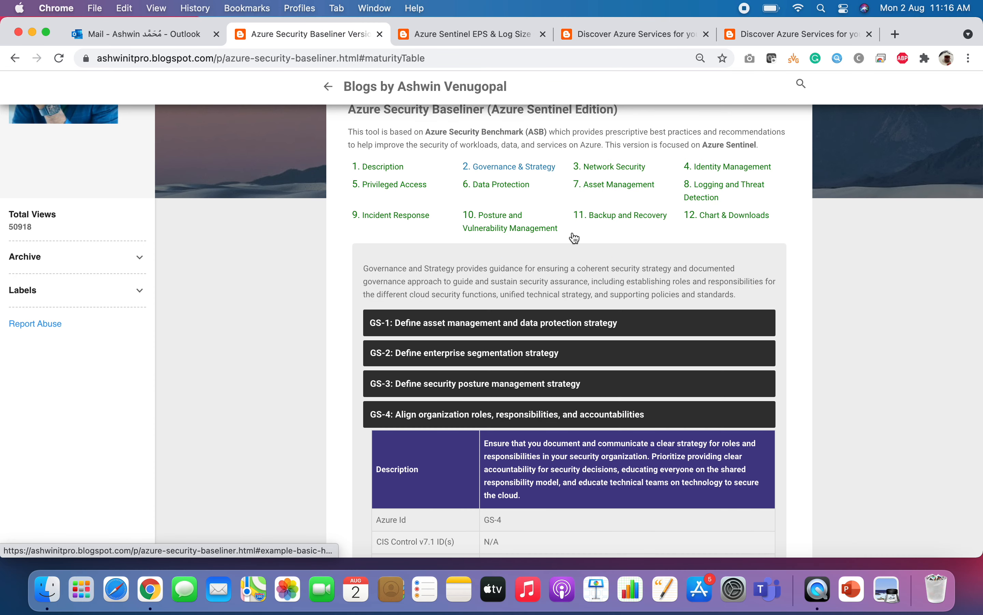
pyautogui.scroll(-3, 531, 393)
pyautogui.scroll(-6, 530, 392)
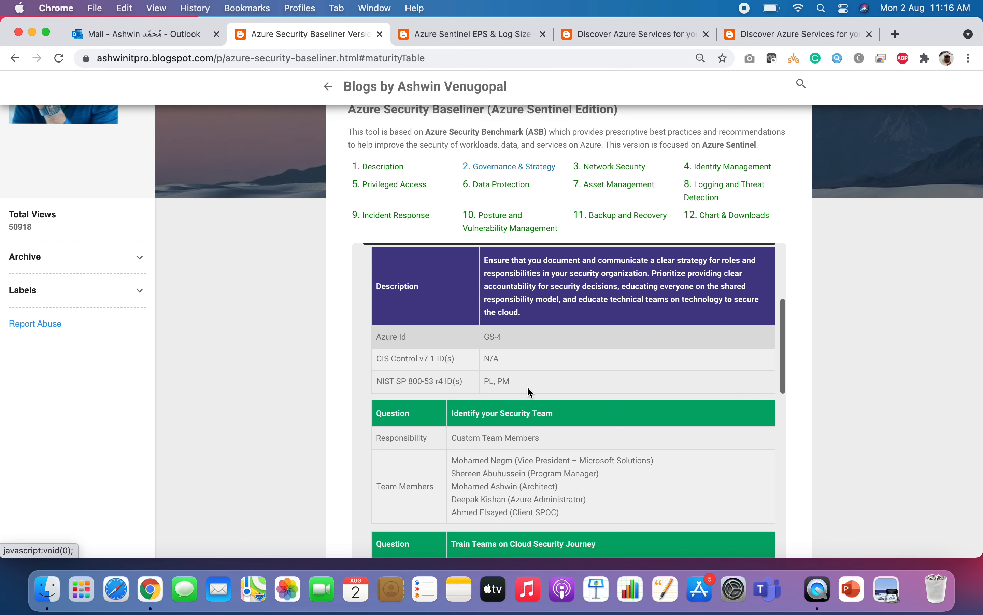
pyautogui.scroll(-2, 530, 392)
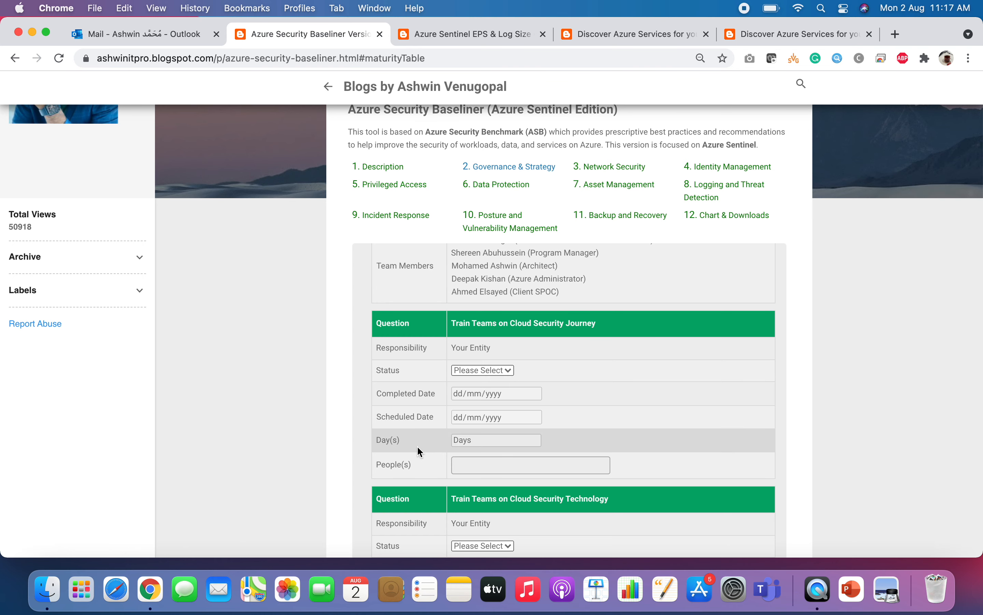
pyautogui.scroll(-9, 417, 446)
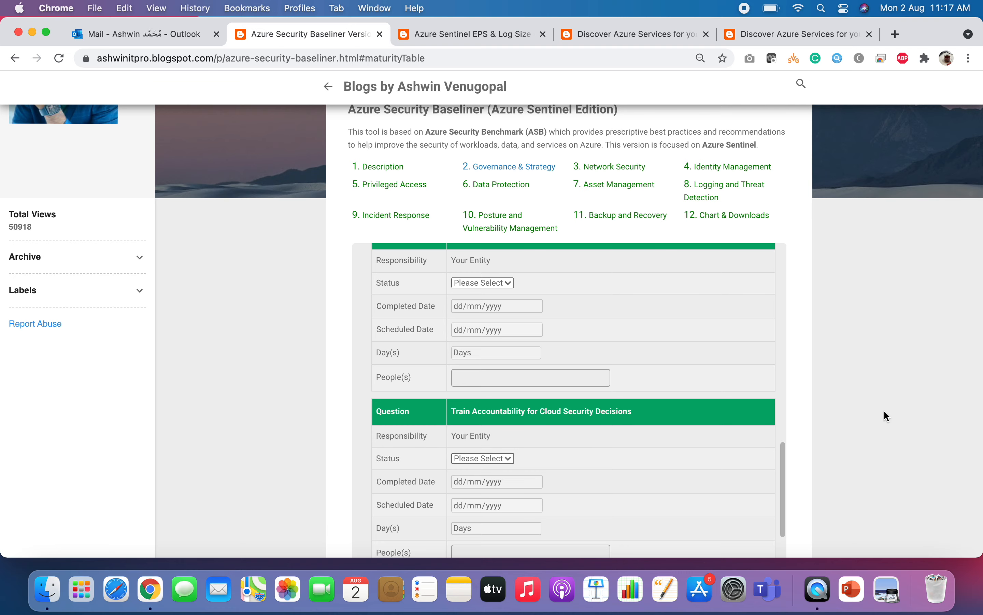
pyautogui.scroll(-3, 884, 410)
pyautogui.scroll(7, 884, 410)
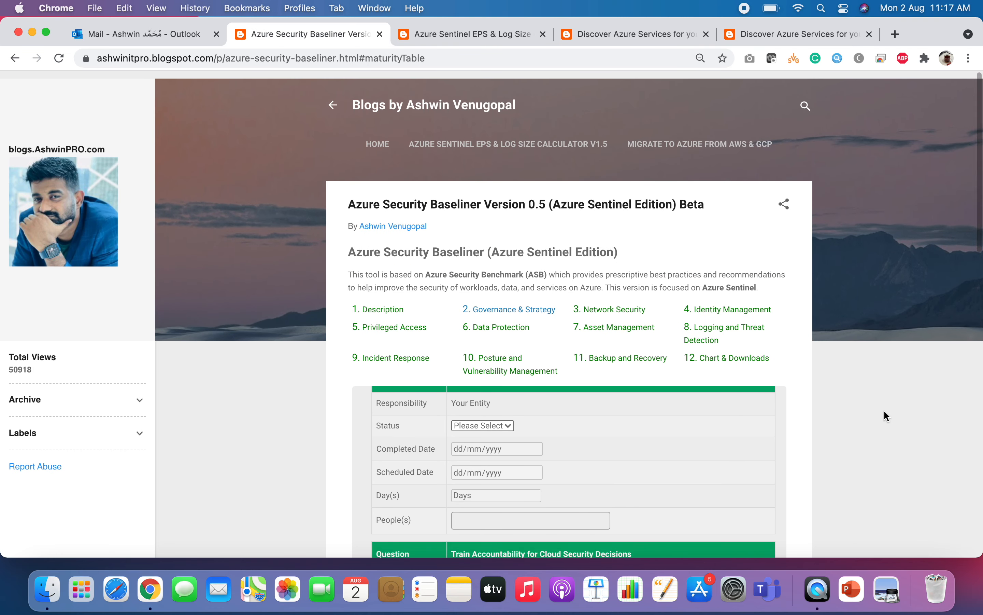
# Collapse the GS-4 roles, responsibilities, and accountabilities entry in the Governance & Strategy section
pyautogui.scroll(-2, 883, 410)
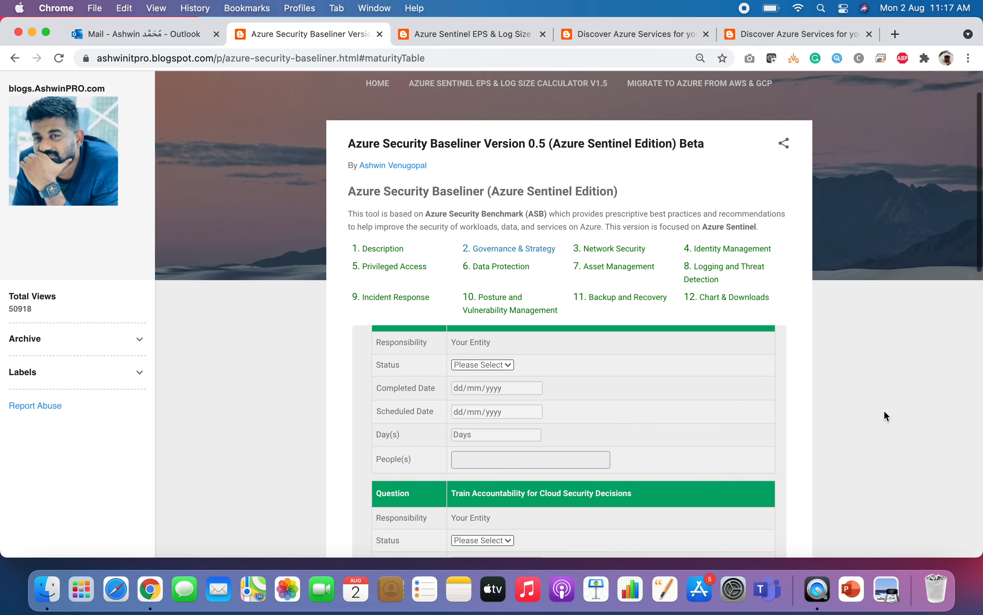
pyautogui.scroll(10, 610, 423)
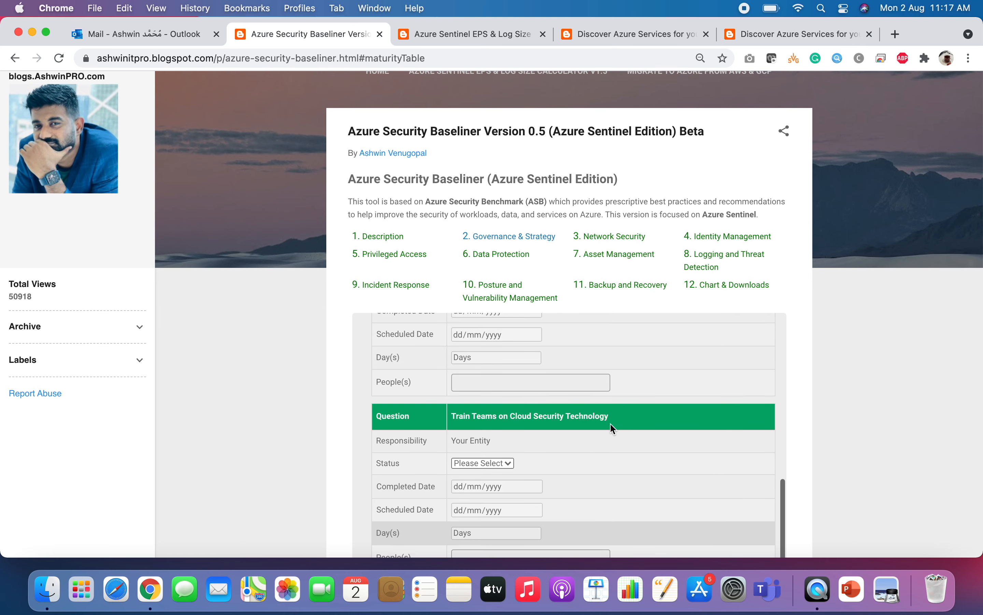
pyautogui.scroll(2, 613, 437)
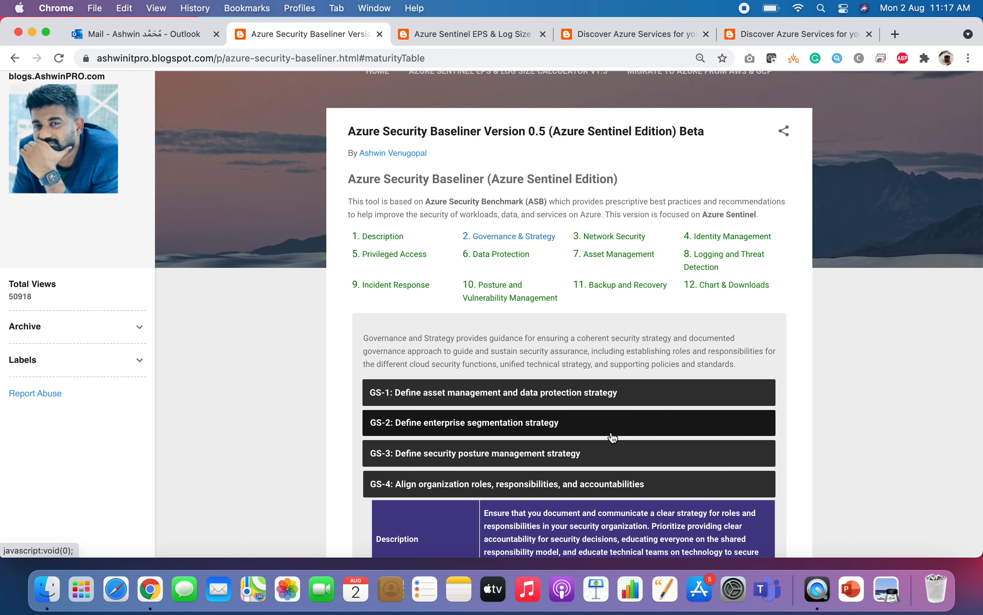
pyautogui.click(513, 484)
pyautogui.scroll(-4, 513, 484)
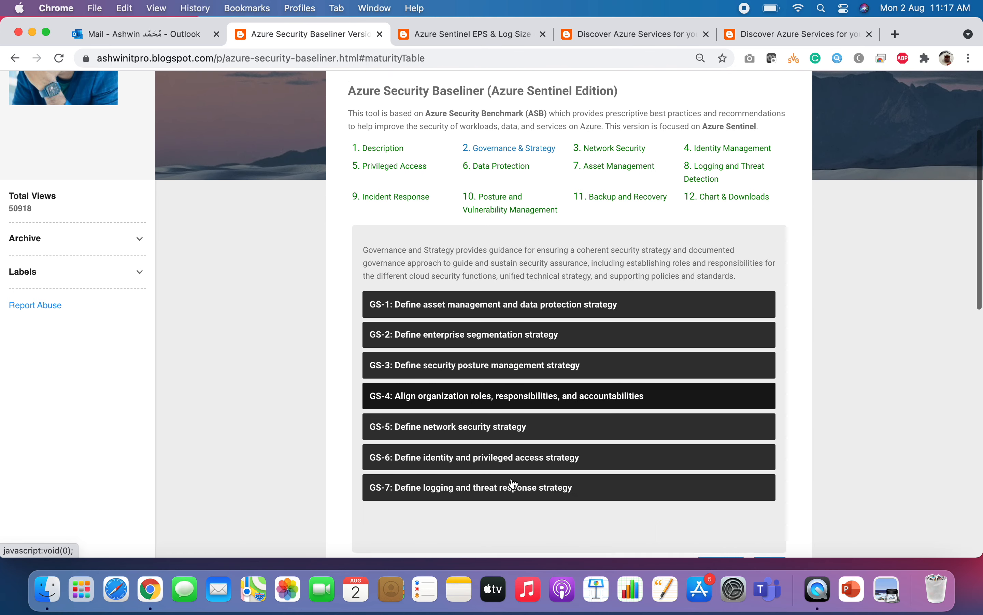
pyautogui.scroll(3, 513, 483)
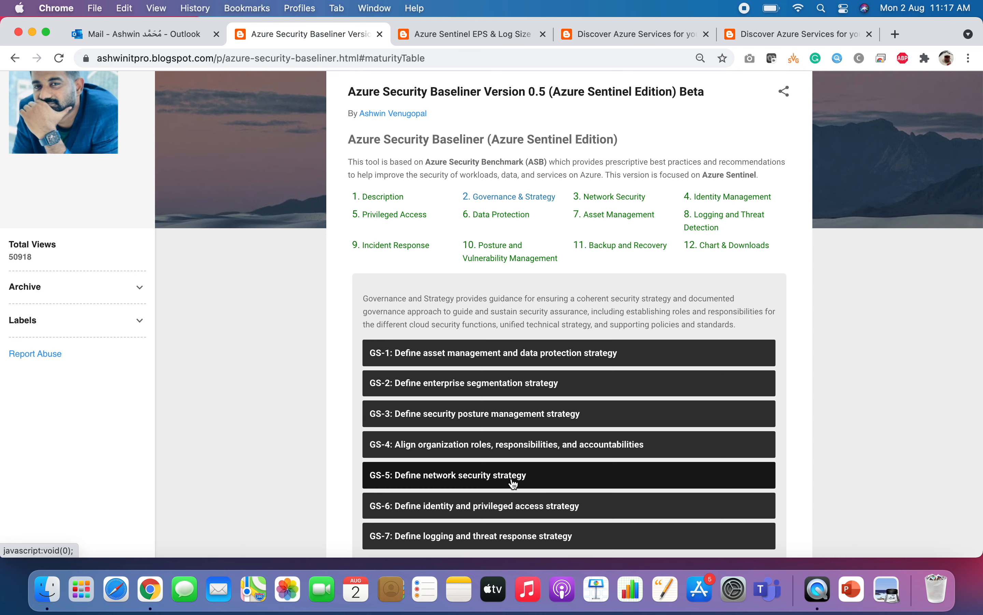
pyautogui.scroll(-3, 514, 484)
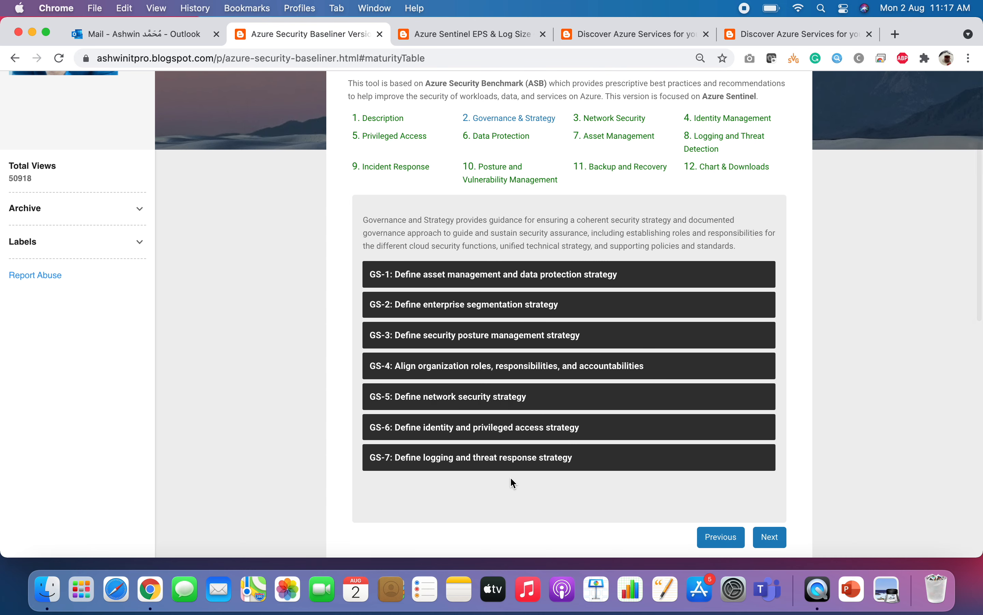
pyautogui.scroll(-3, 511, 482)
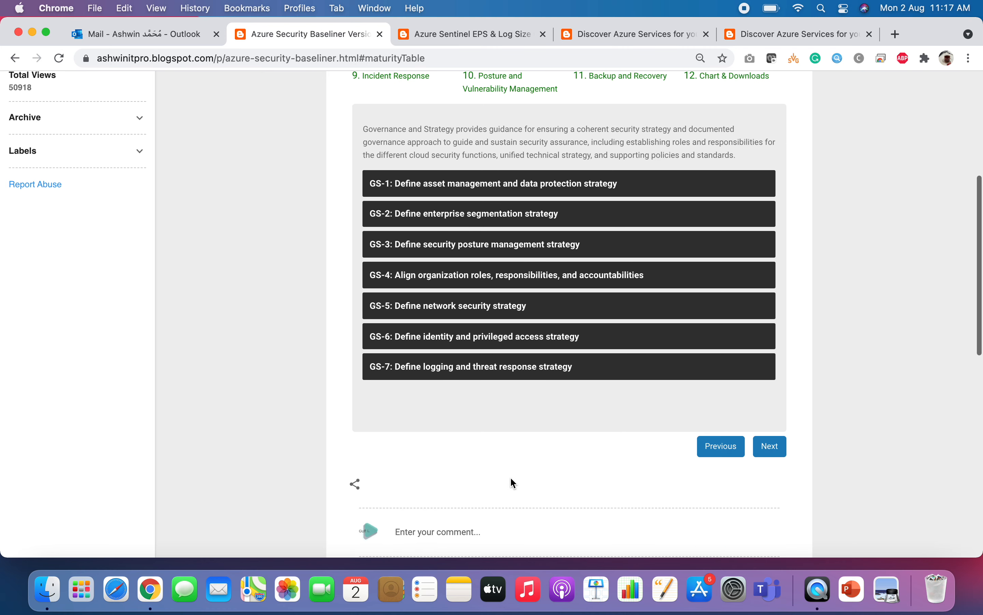
pyautogui.scroll(3, 512, 483)
pyautogui.scroll(3, 513, 482)
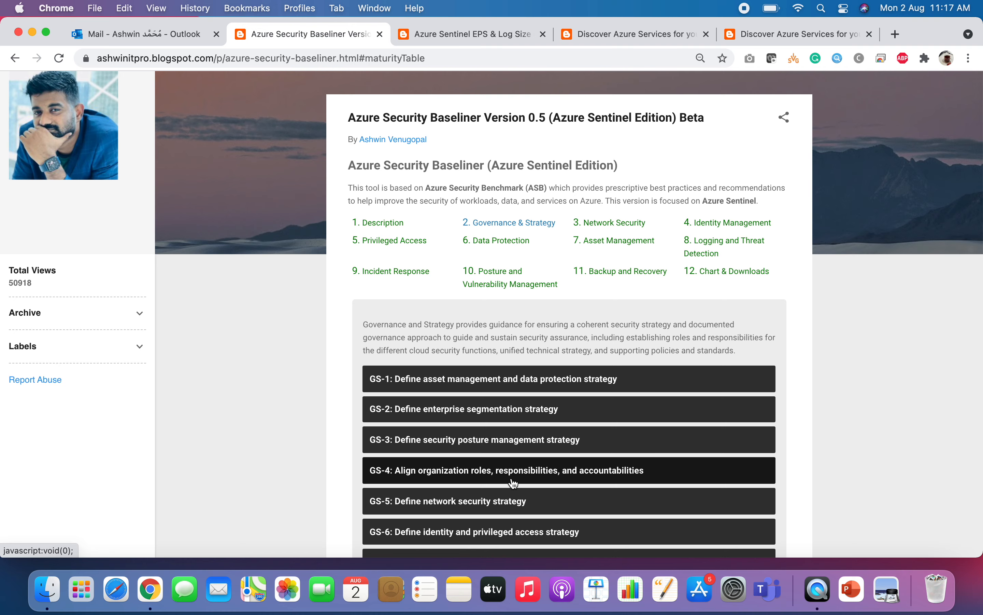
pyautogui.scroll(-2, 514, 482)
pyautogui.scroll(1, 514, 483)
pyautogui.scroll(-1, 514, 483)
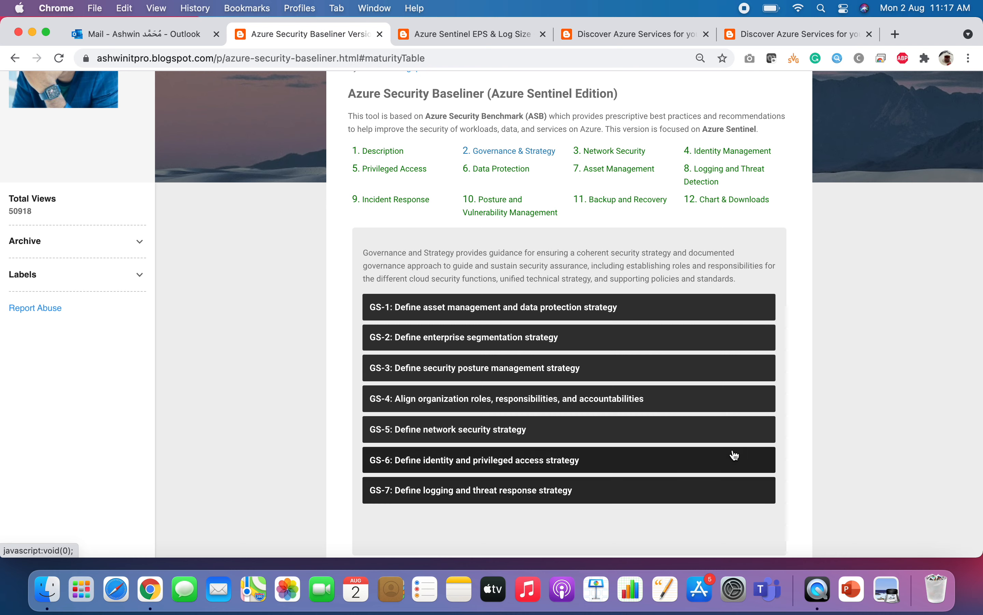
pyautogui.scroll(-3, 811, 453)
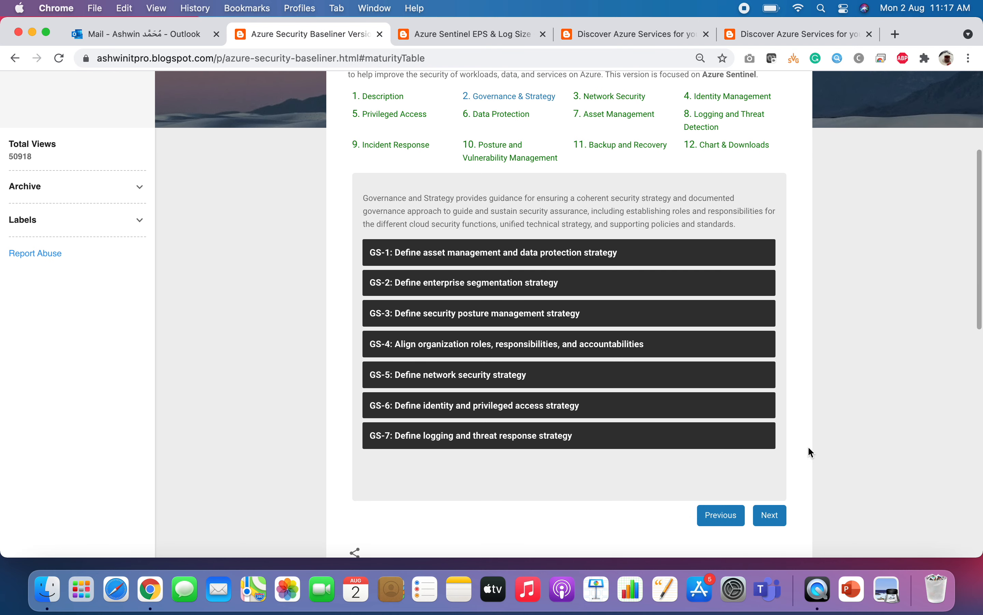